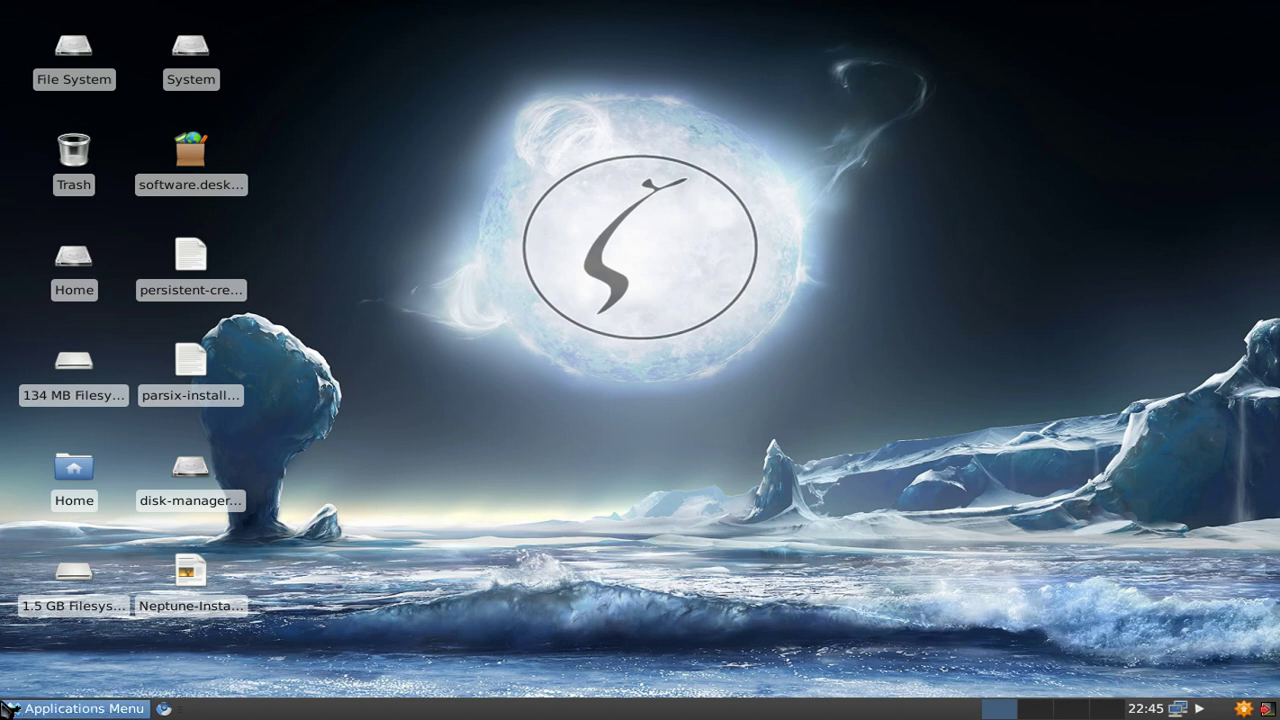
View the About Xfce dialog from the Applications Menu, then close it
click(28, 710)
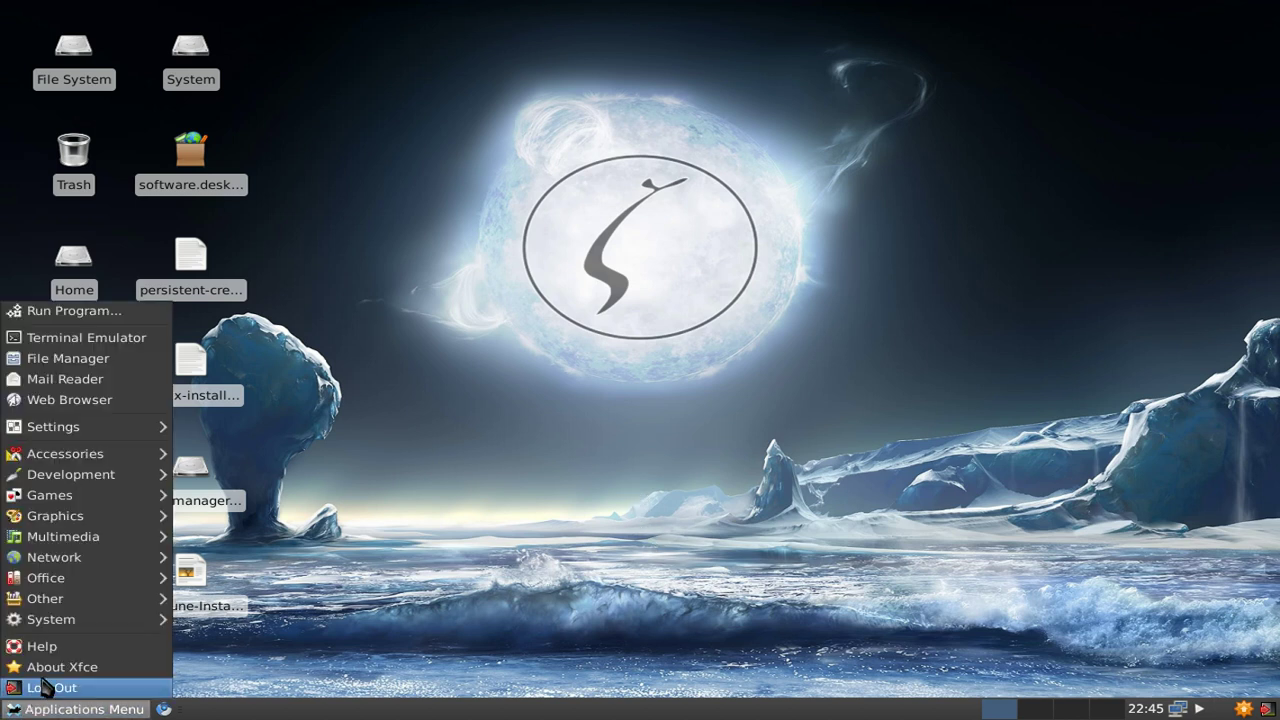
click(40, 667)
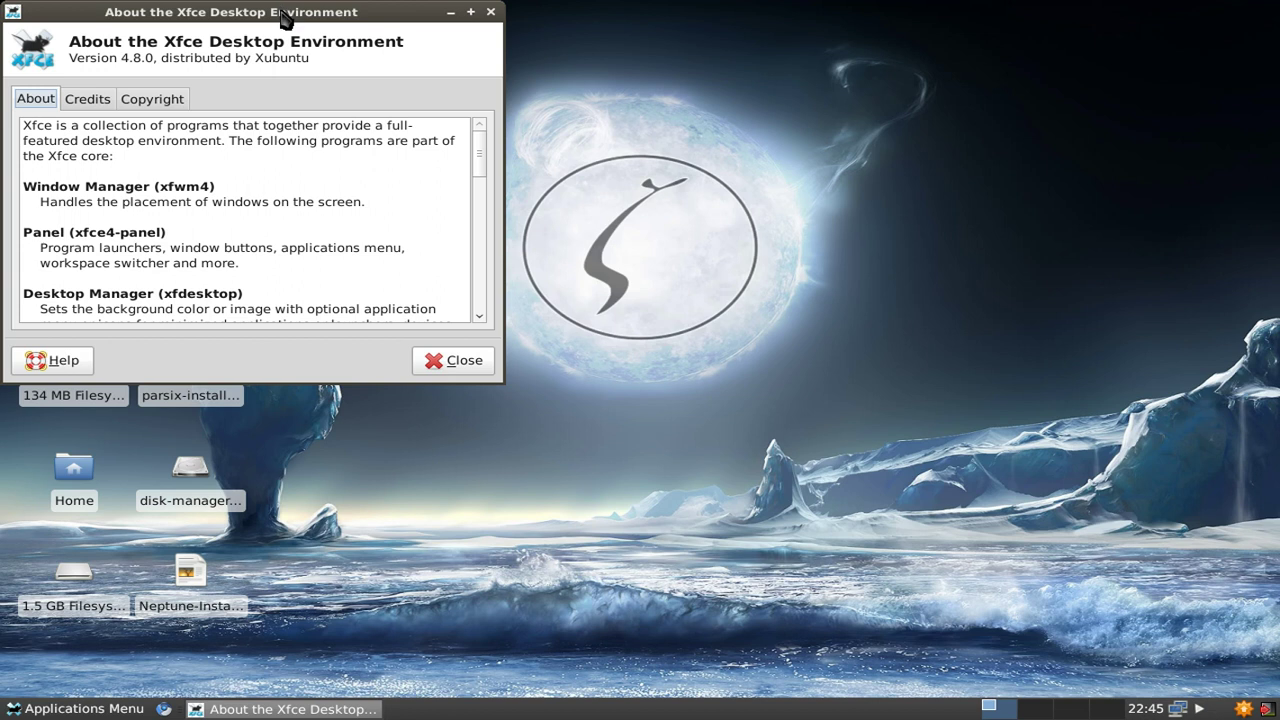
drag(280, 14, 643, 197)
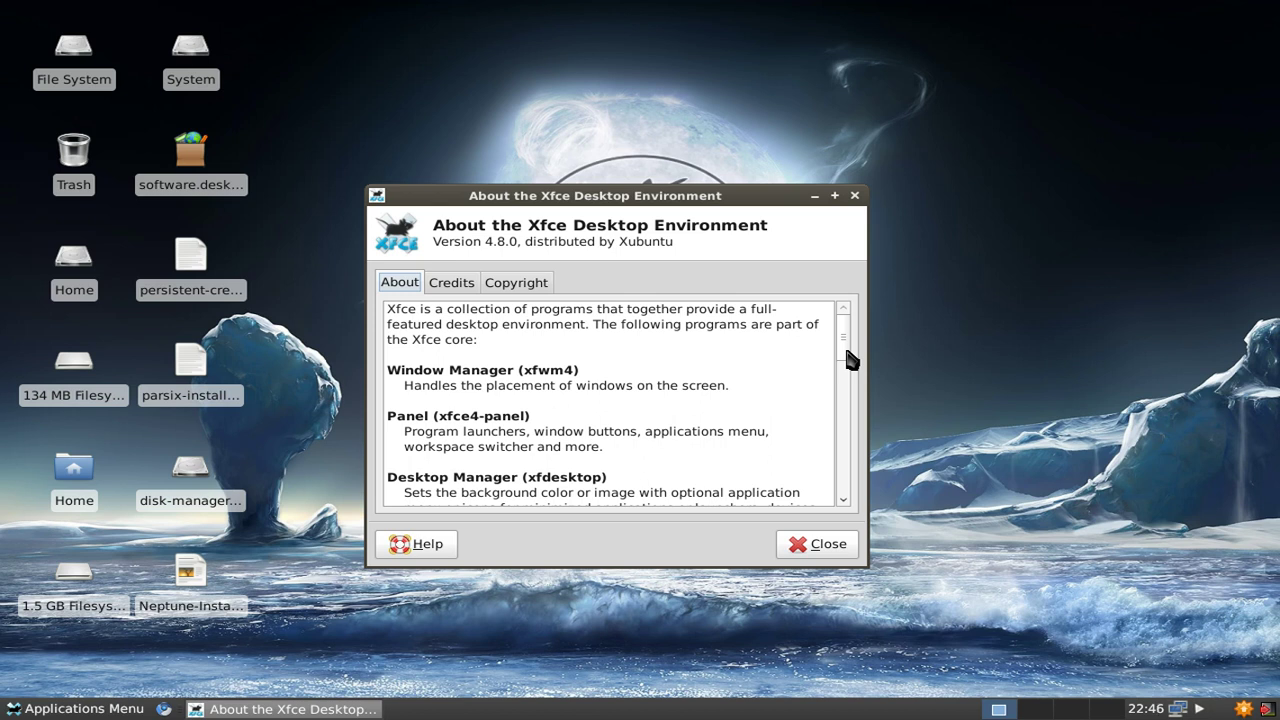
drag(848, 360, 848, 508)
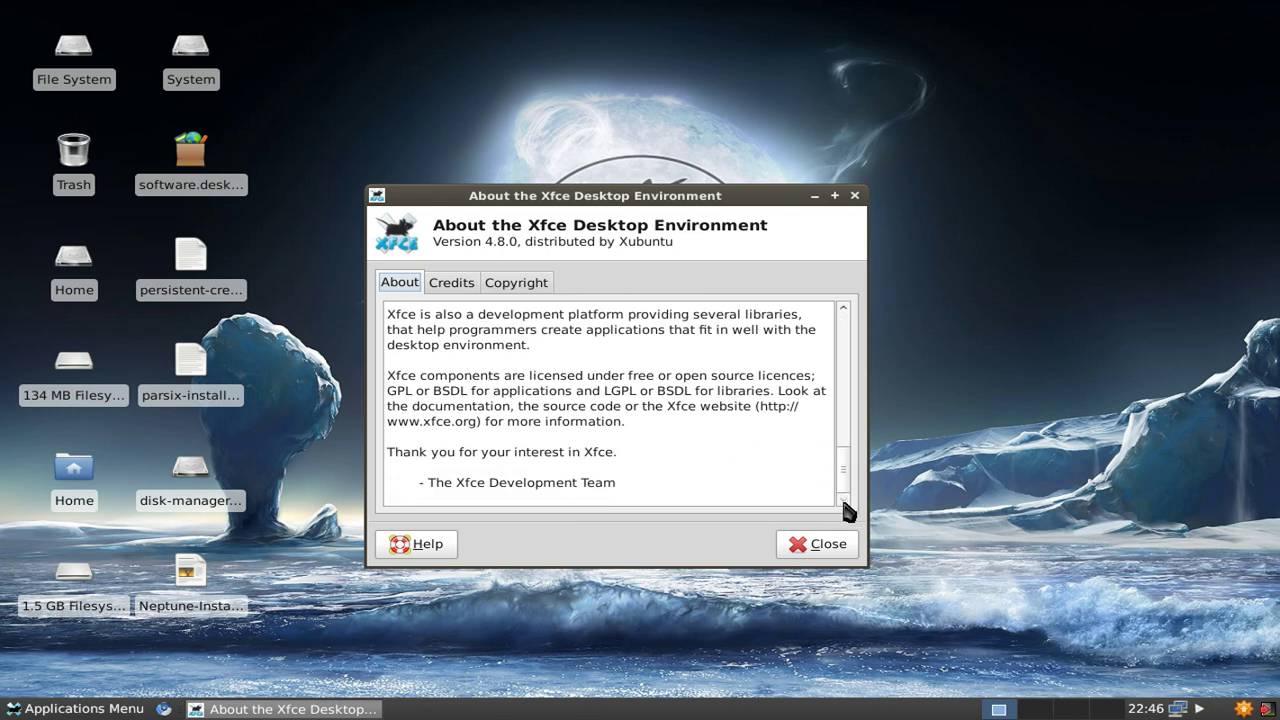
click(822, 550)
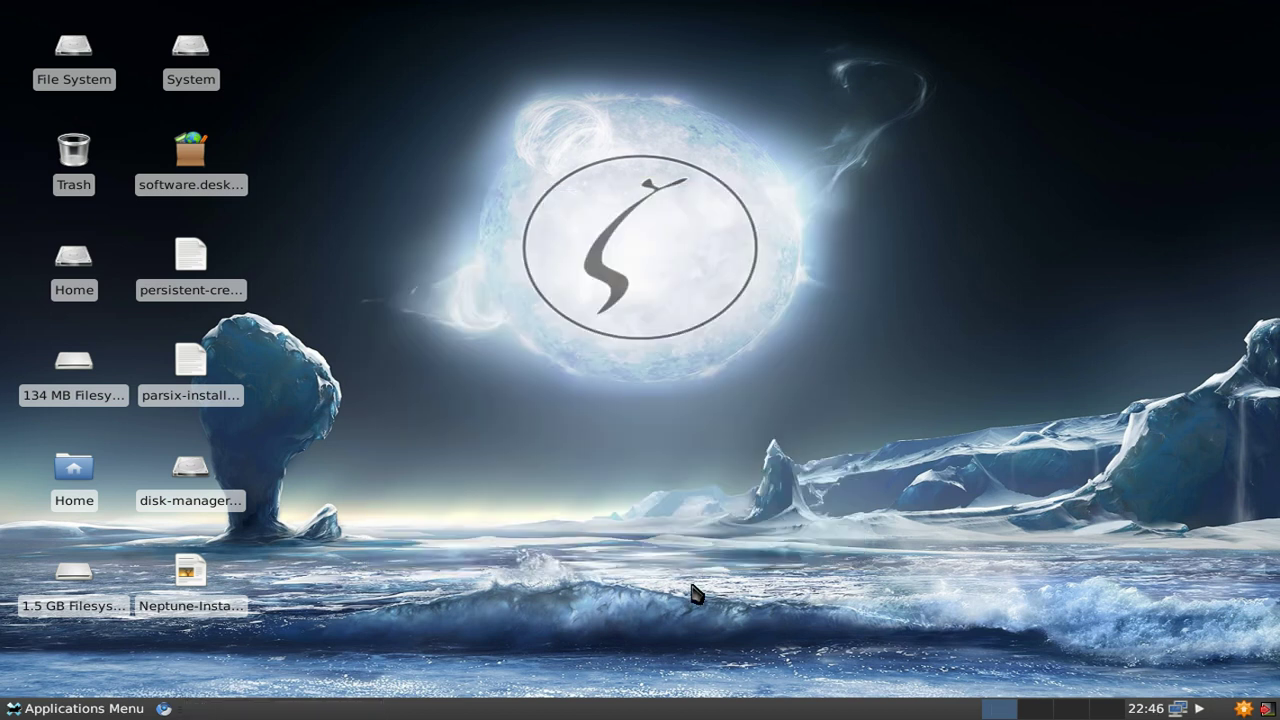
Launch the Settings Manager from the Applications Menu and centre its window
click(85, 709)
mouse_move(125, 434)
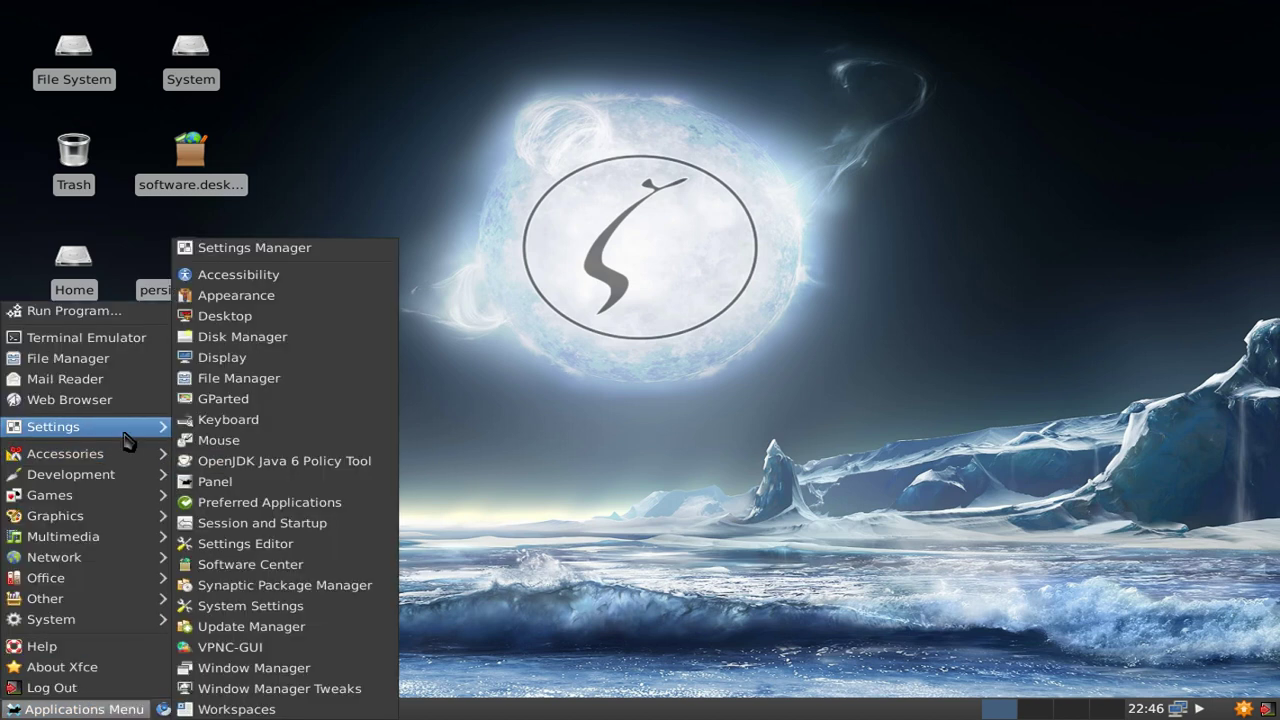
click(238, 252)
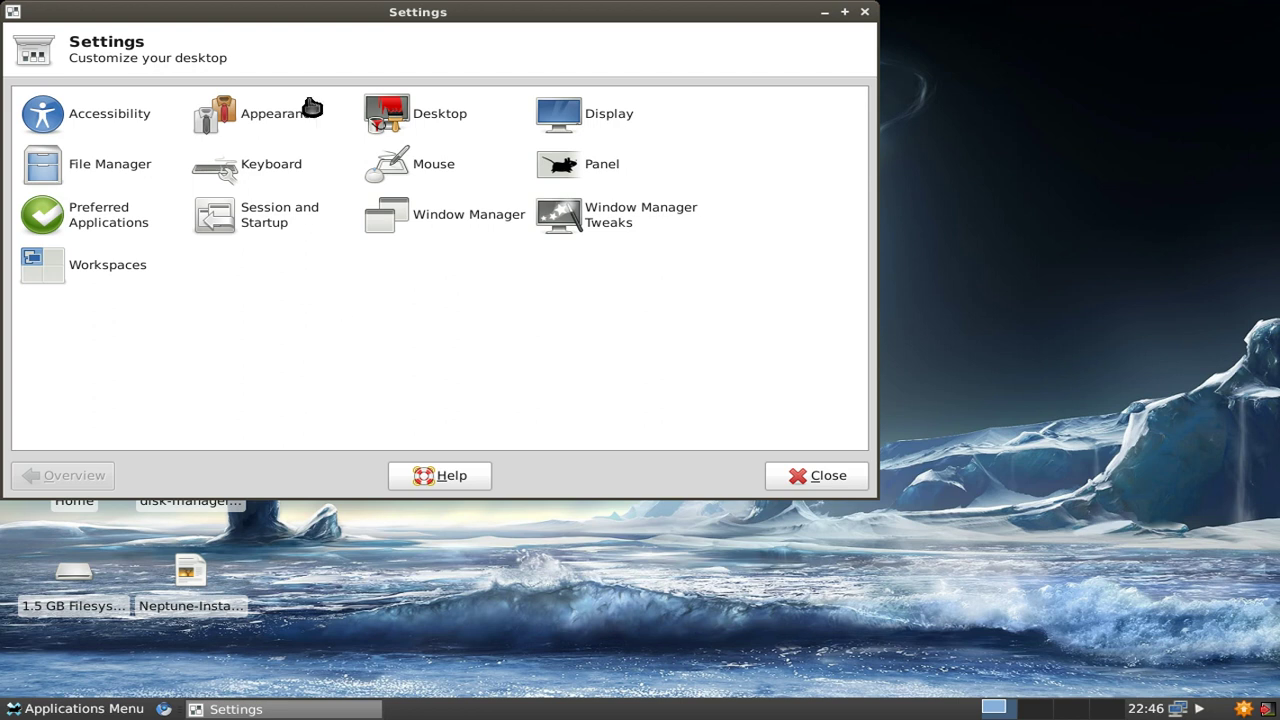
drag(343, 14, 493, 101)
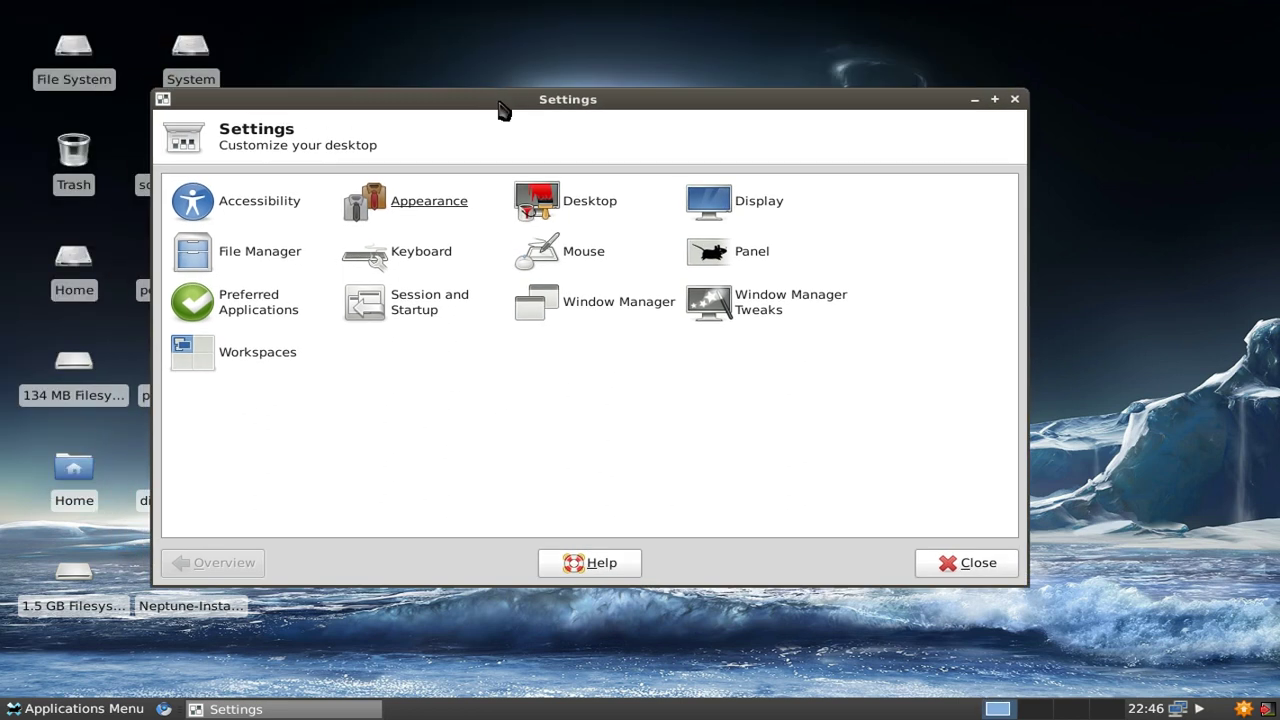
Change the Appearance style theme from Shiki-Brave to Xfce and view the icon themes
click(437, 207)
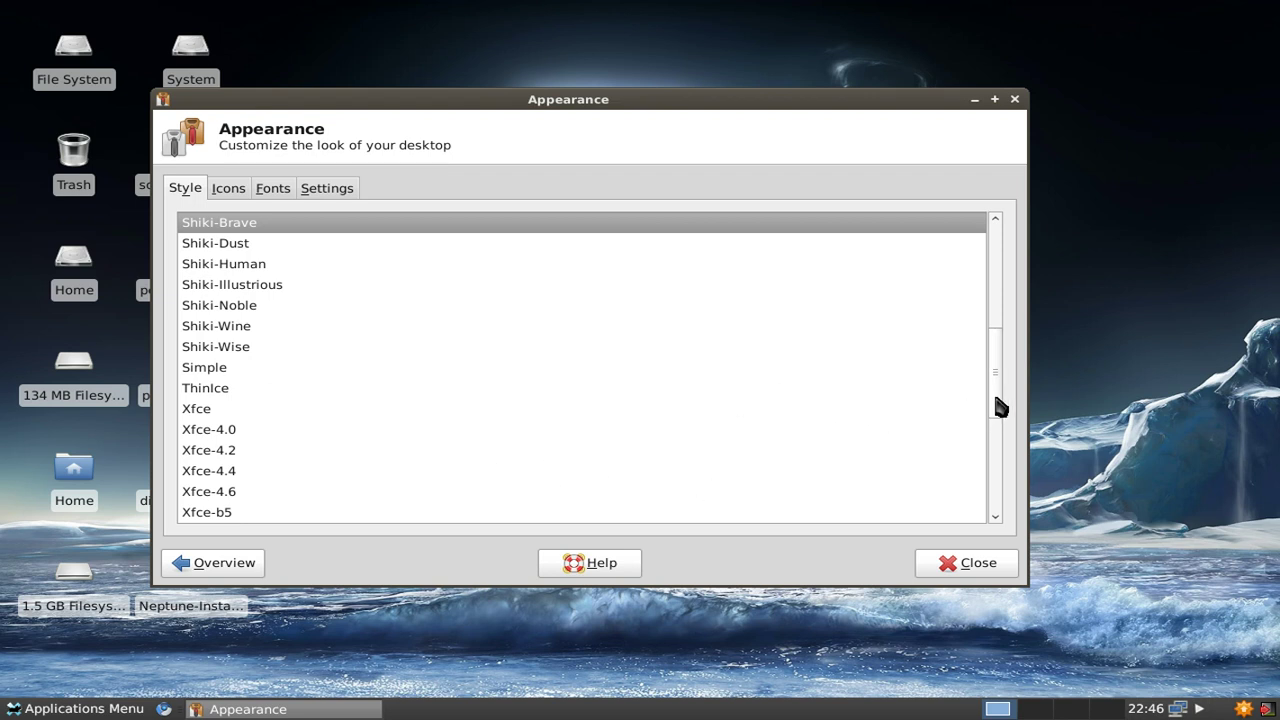
mouse_move(1000, 407)
mouse_down()
mouse_move(1006, 514)
mouse_move(1014, 274)
mouse_move(1020, 410)
mouse_up()
click(237, 385)
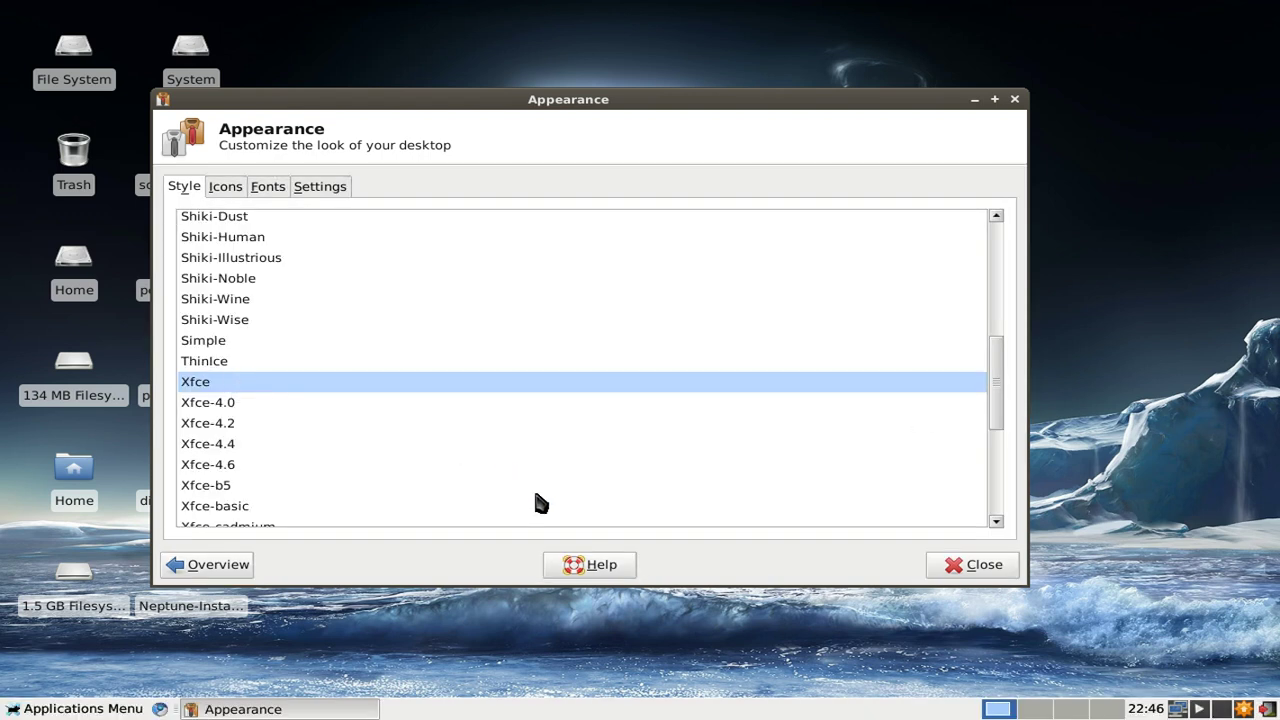
click(225, 188)
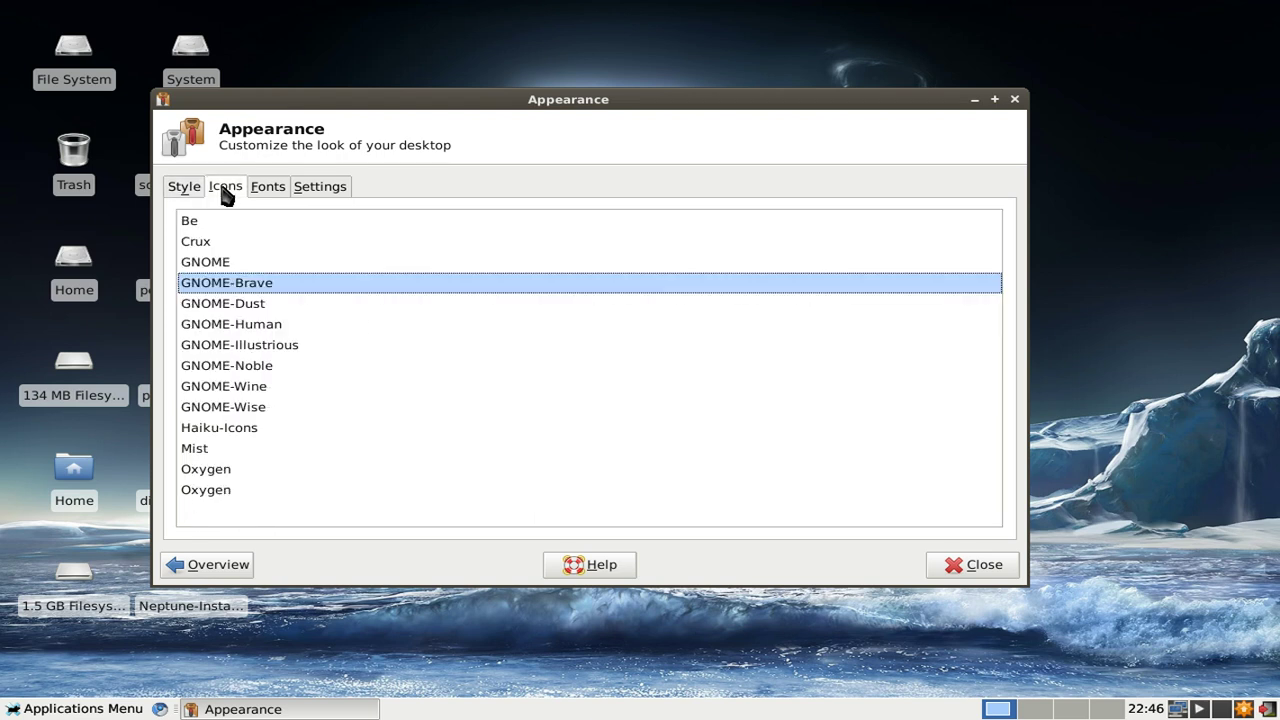
Try the GNOME icon theme, then switch back to GNOME-Brave
click(237, 263)
drag(420, 108, 450, 130)
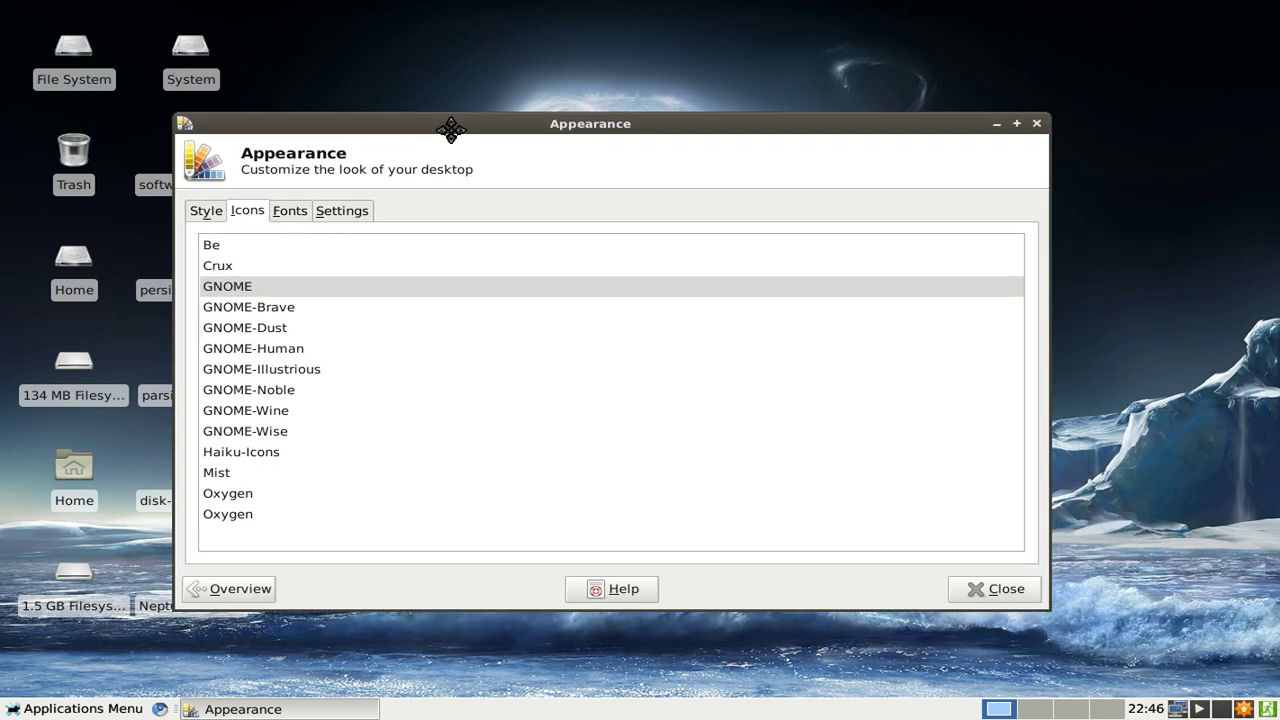
click(290, 310)
Reapply the Shiki-Brave style theme and bring up the font settings
click(212, 216)
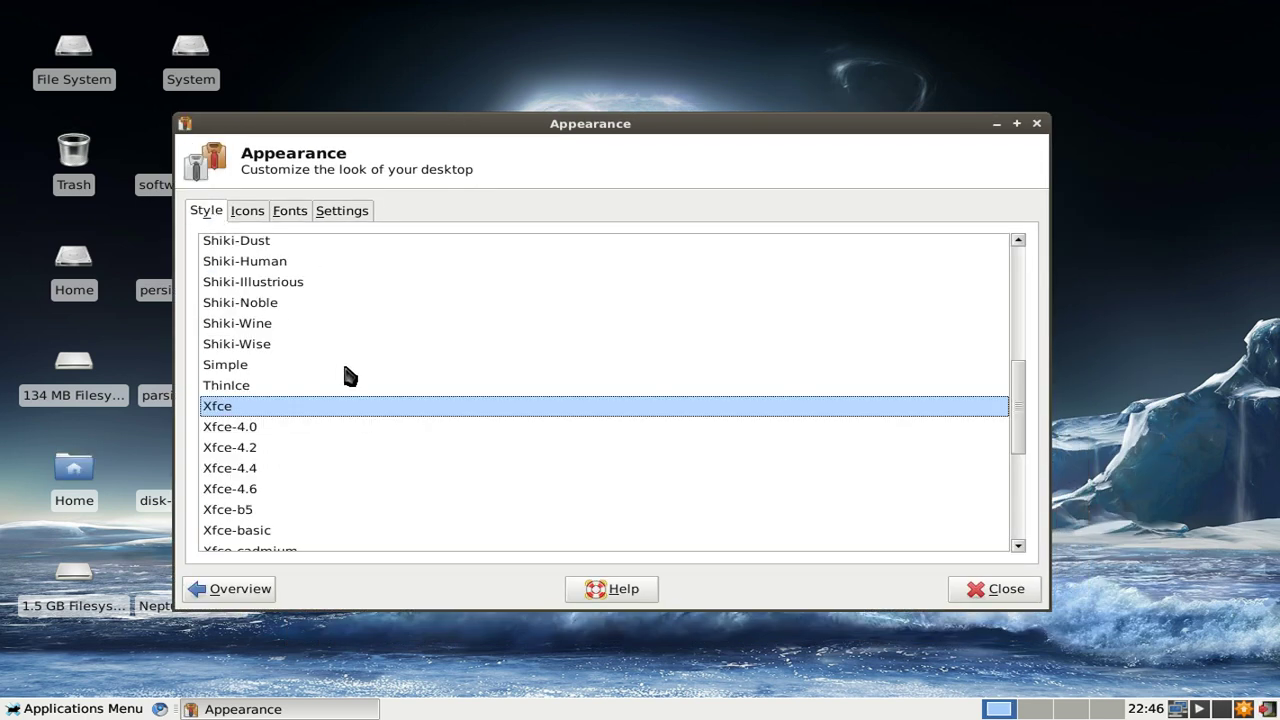
scroll(451, 449, down, 2)
scroll(445, 453, up, 3)
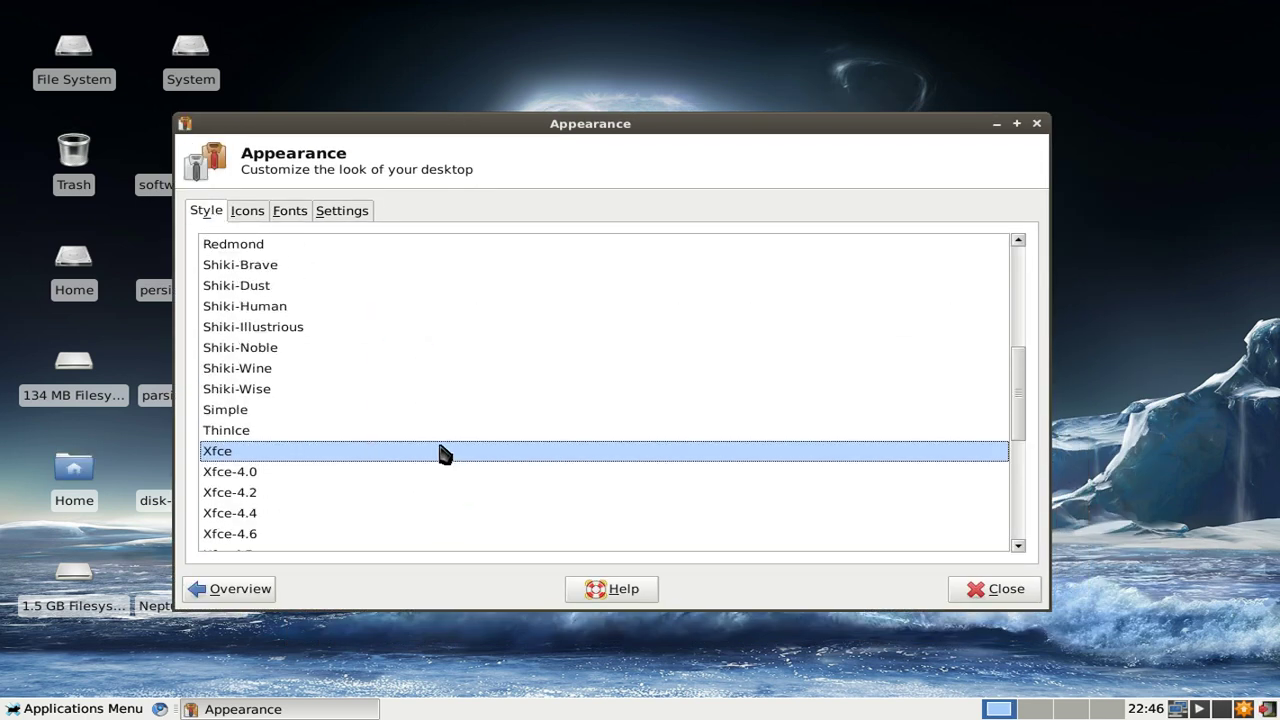
scroll(363, 369, up, 1)
click(270, 312)
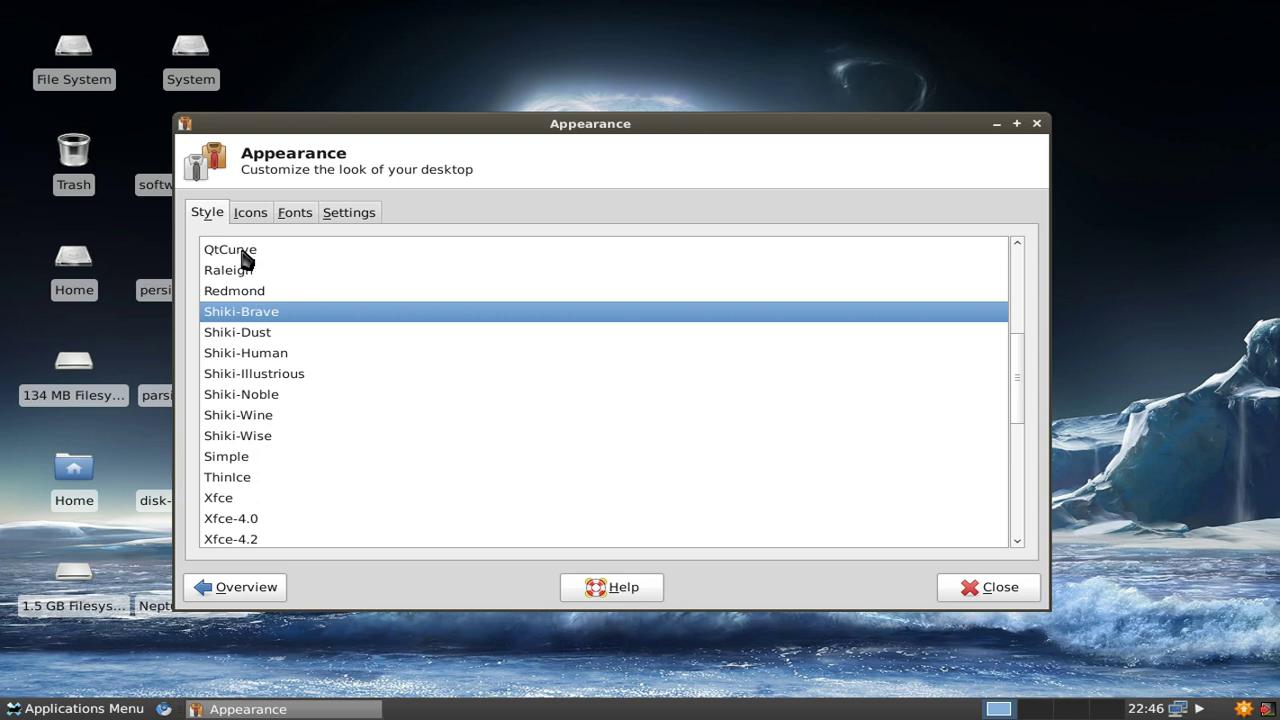
click(251, 214)
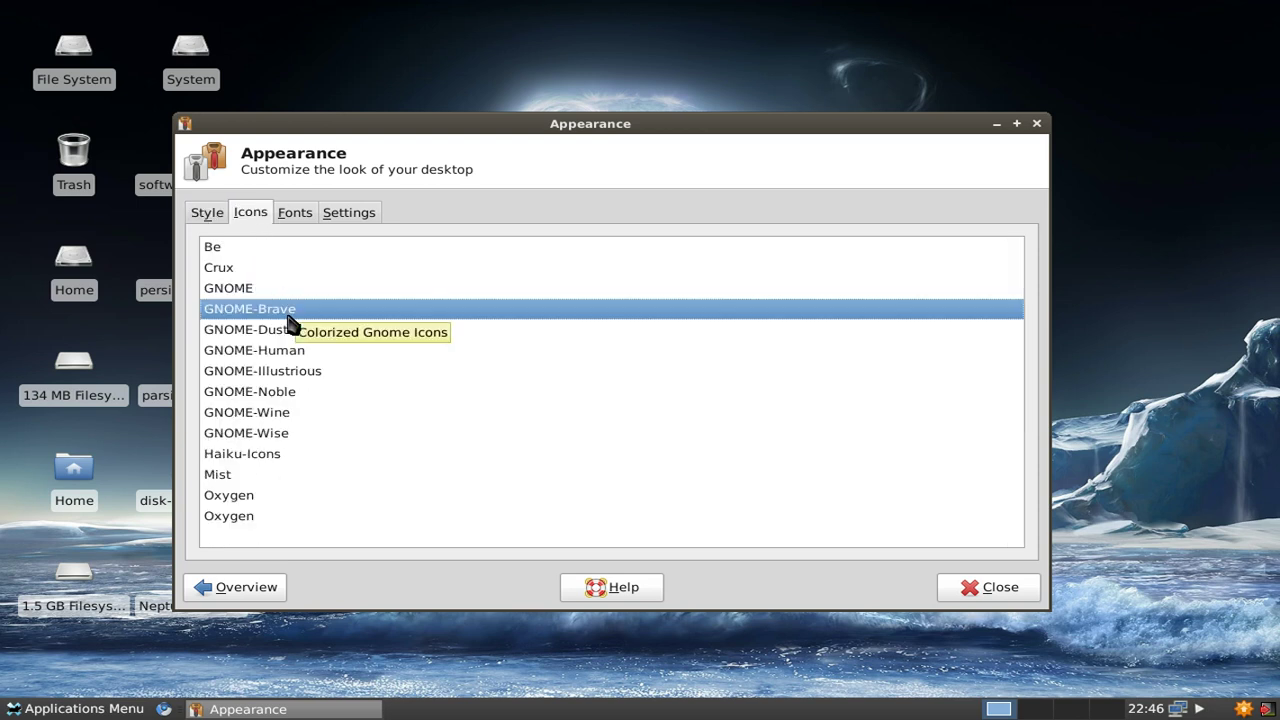
click(293, 216)
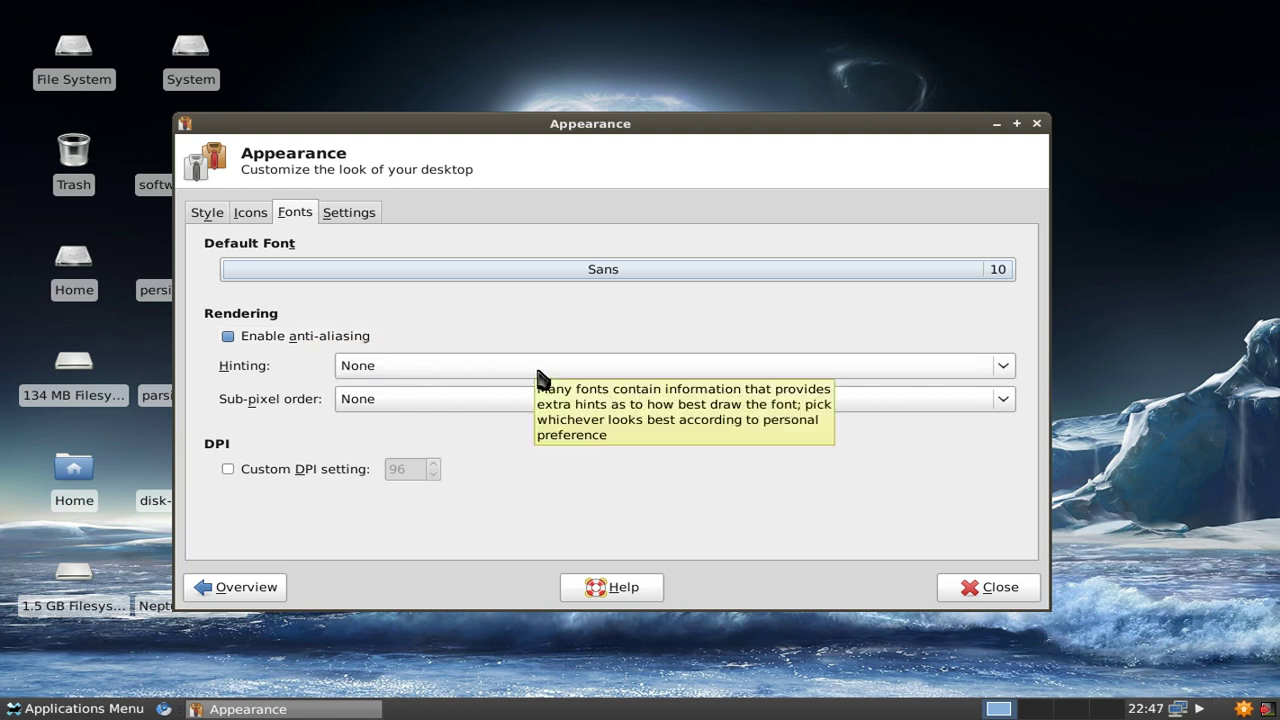
Check the Hinting and Sub-pixel order choices, leaving both at None, then view general Settings
click(1013, 372)
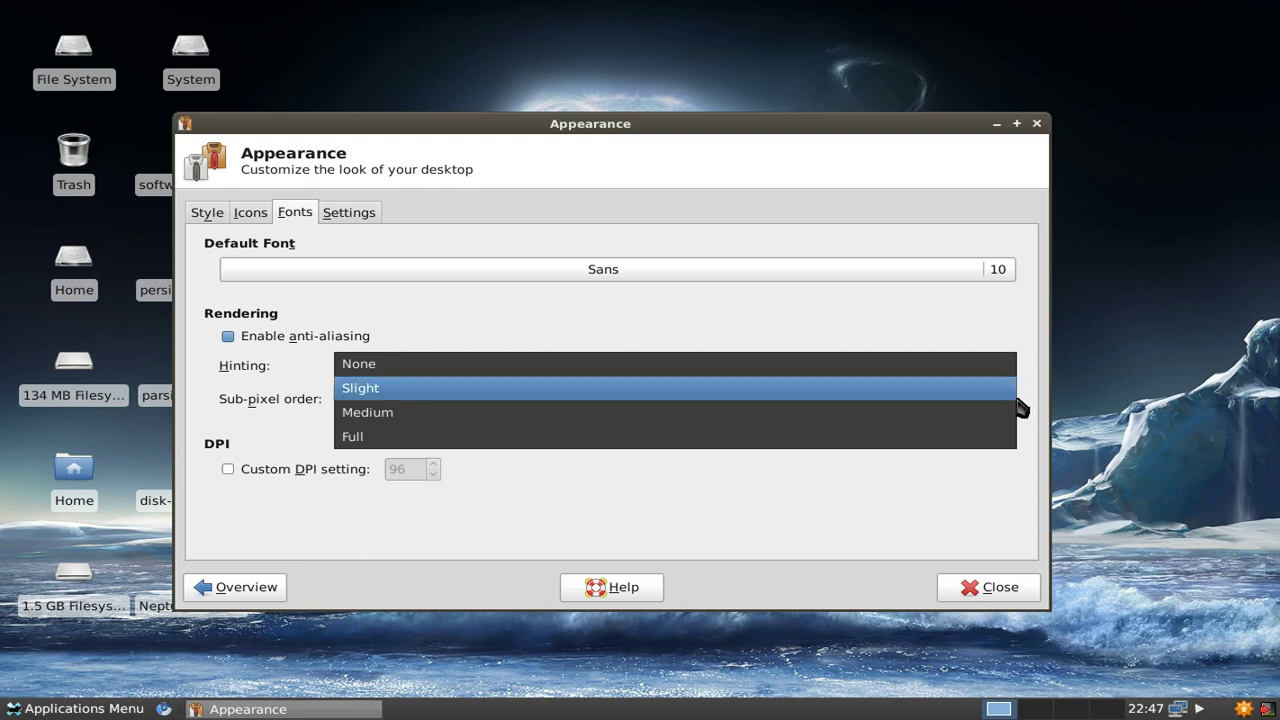
click(1024, 340)
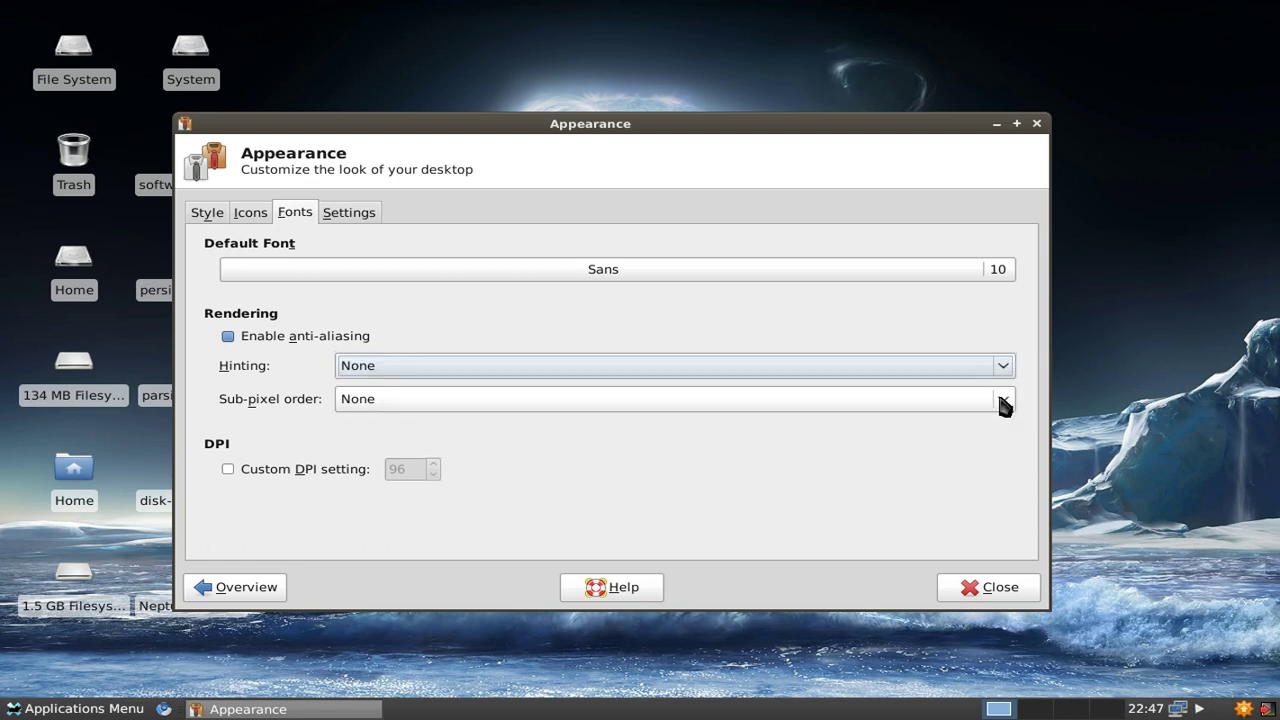
click(1013, 406)
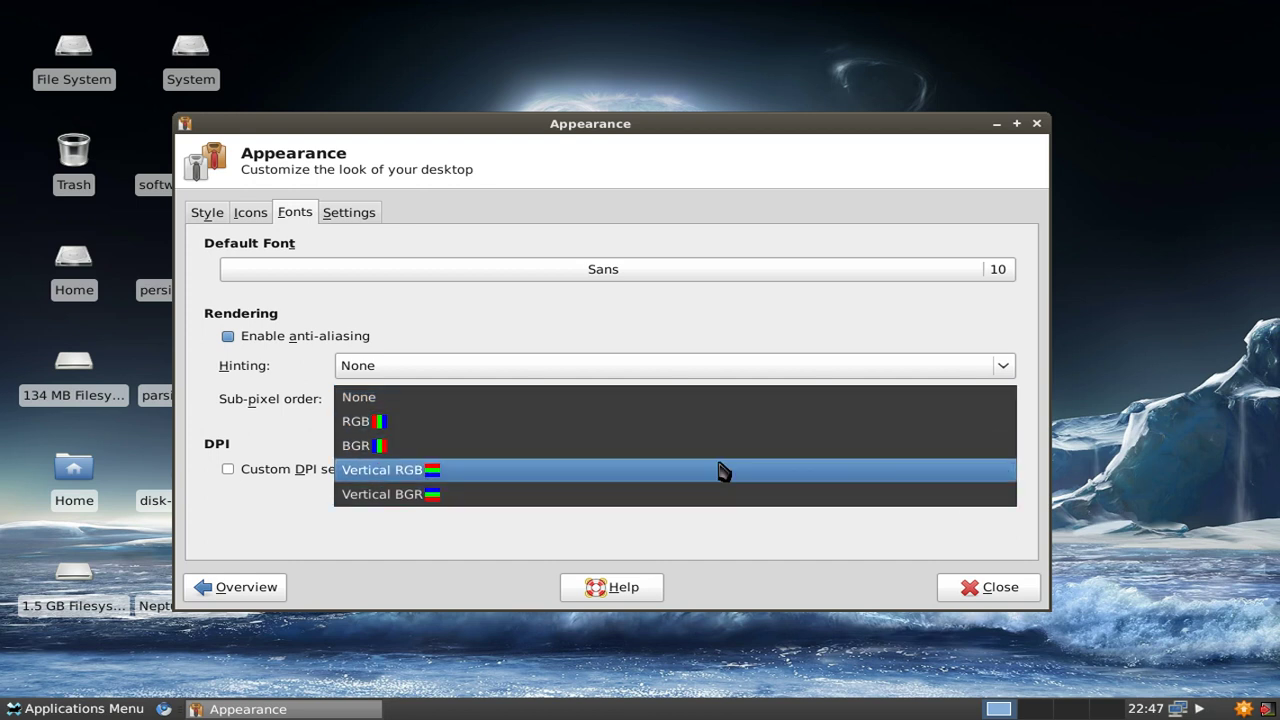
click(262, 430)
click(366, 219)
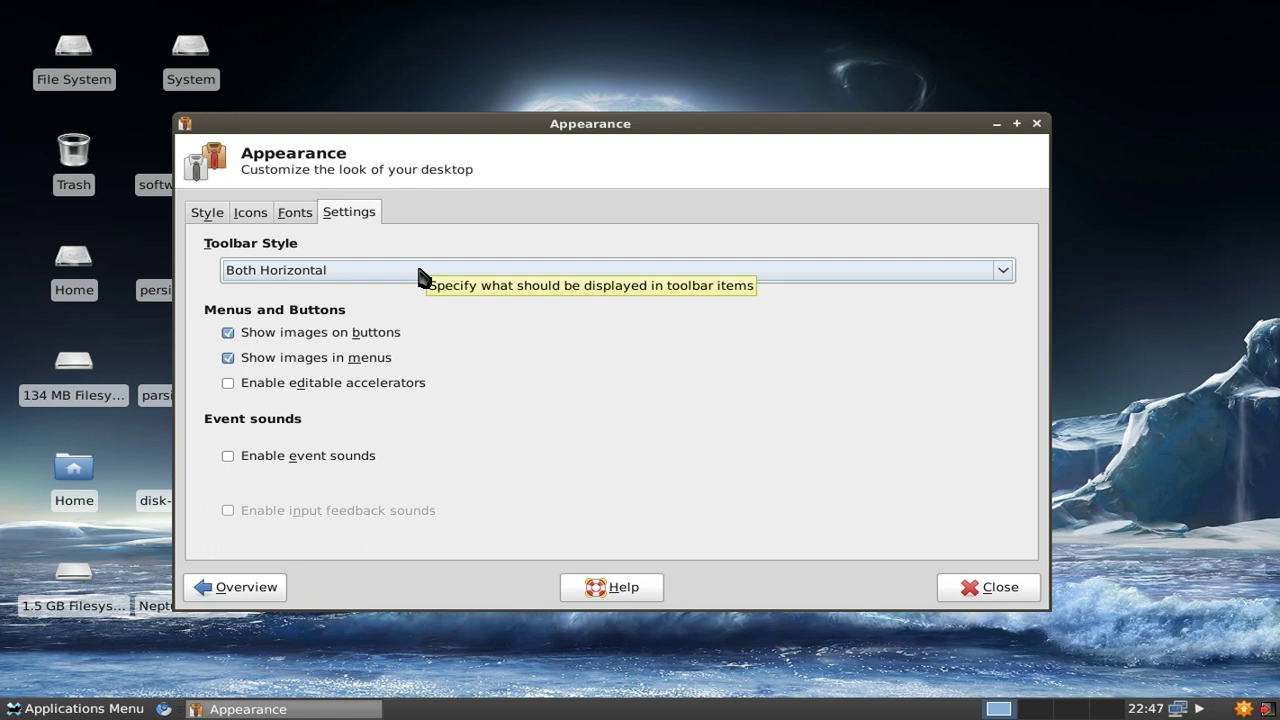
Toggle Enable event sounds on and back off, then return to the Settings Manager overview
click(288, 457)
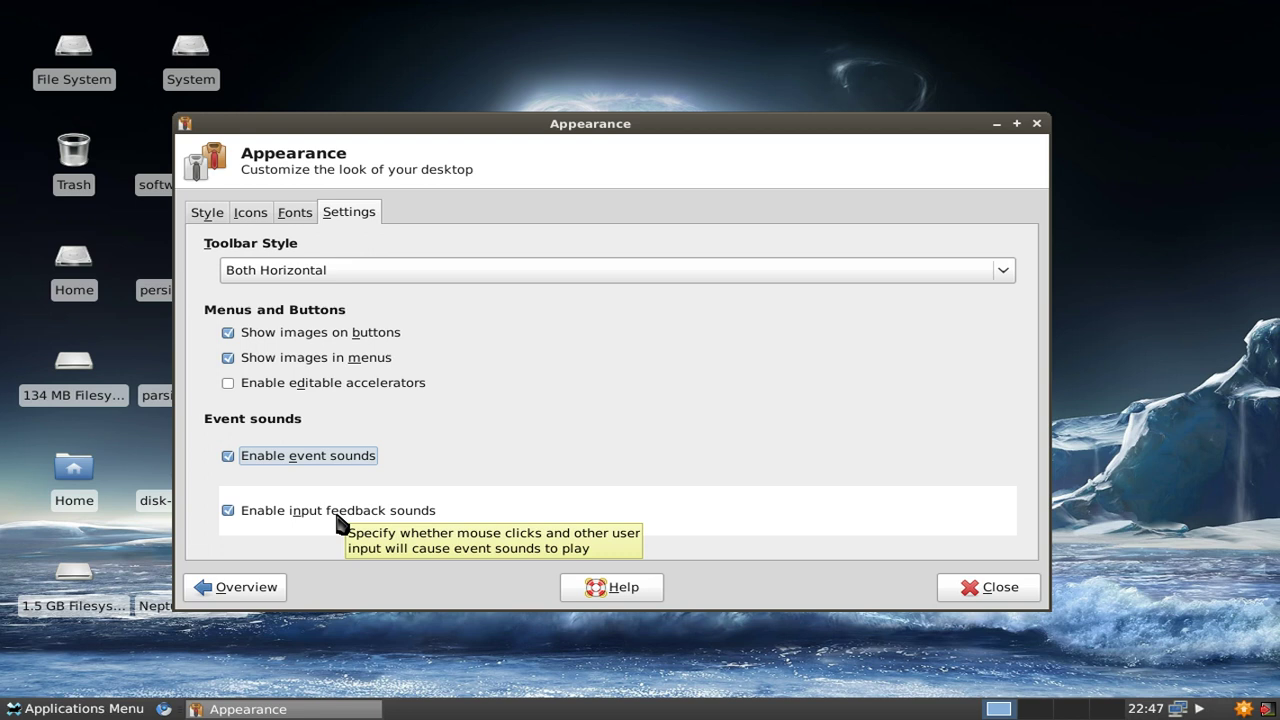
click(325, 457)
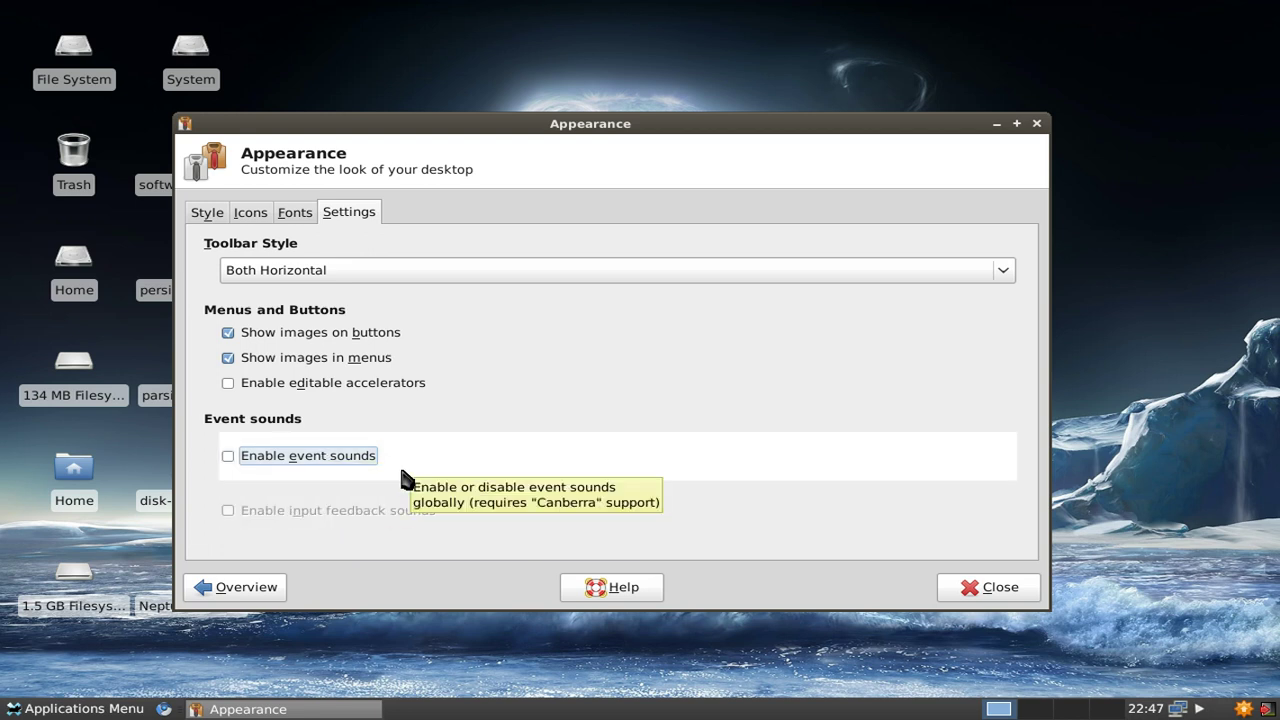
click(966, 589)
click(256, 588)
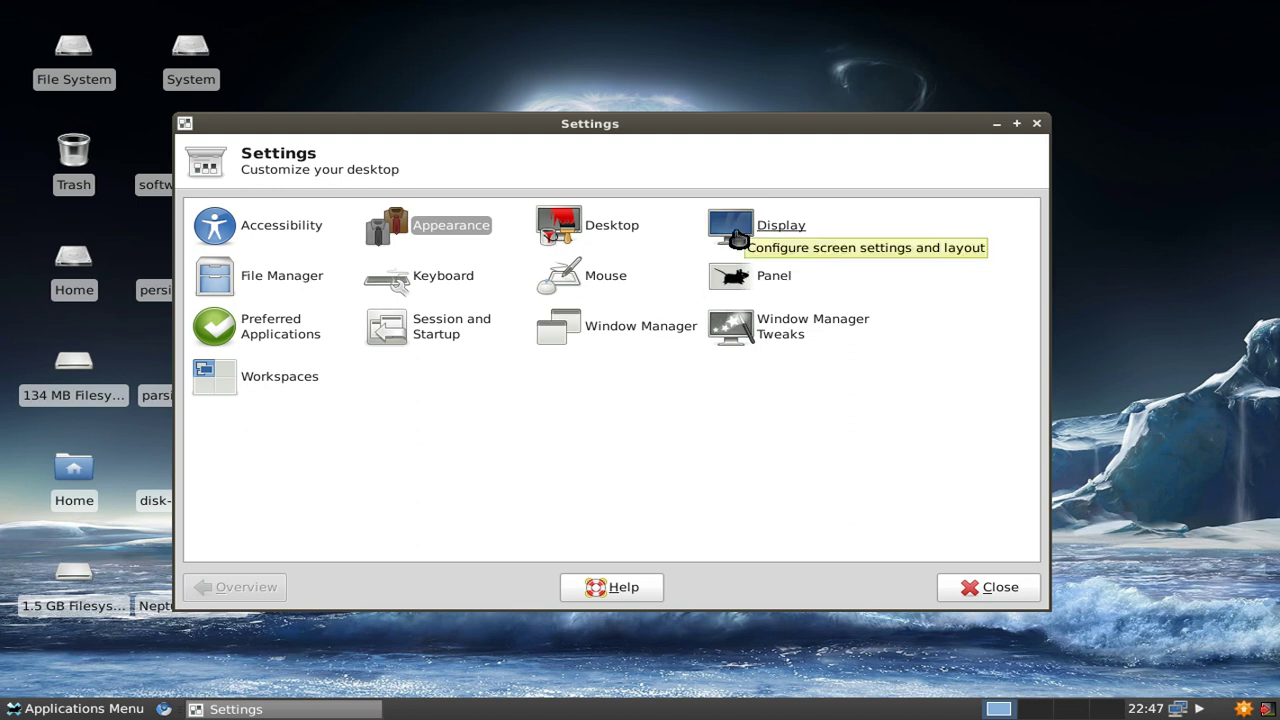
Review the Display settings, keeping rotation Normal and reflection None, then return to the overview
click(737, 238)
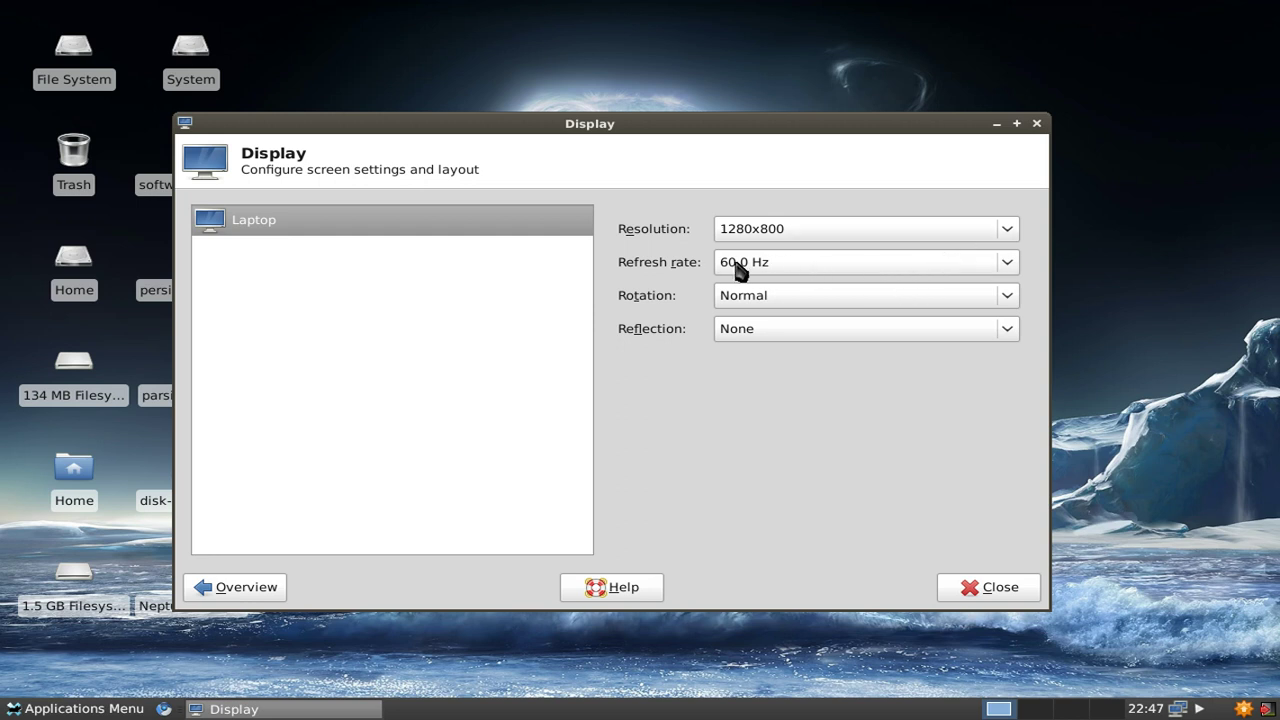
click(781, 308)
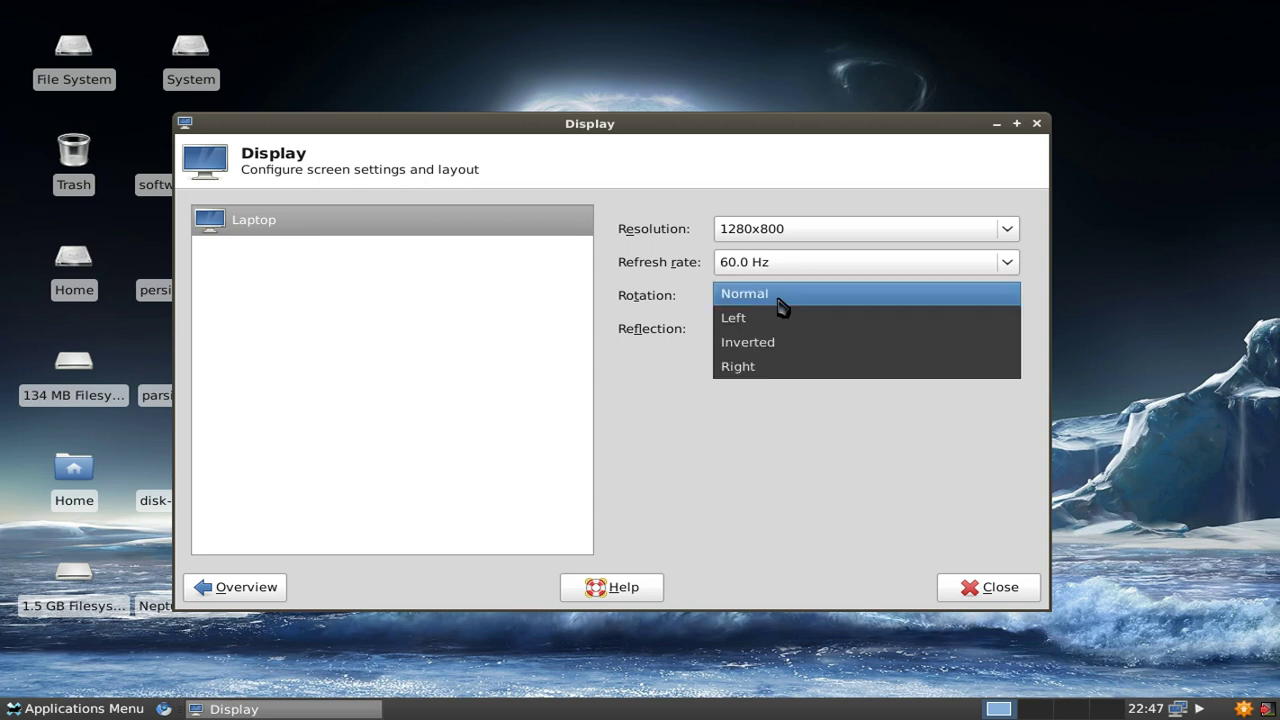
click(620, 308)
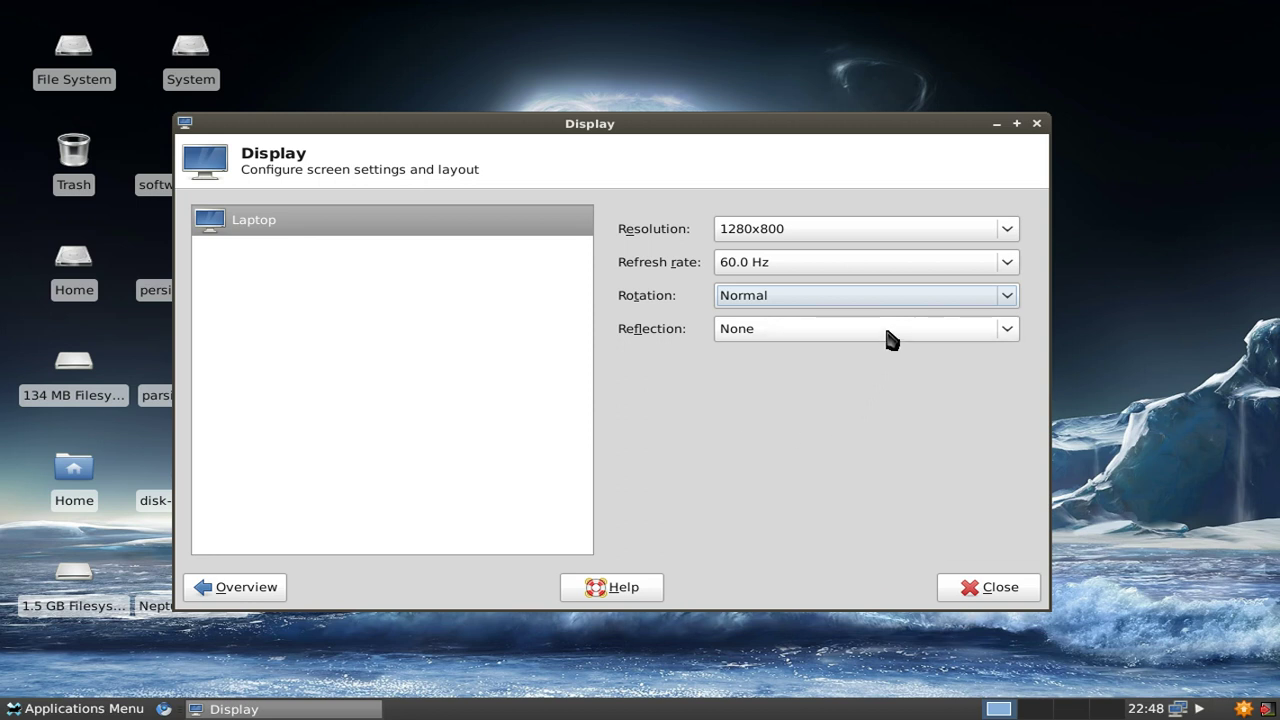
click(777, 338)
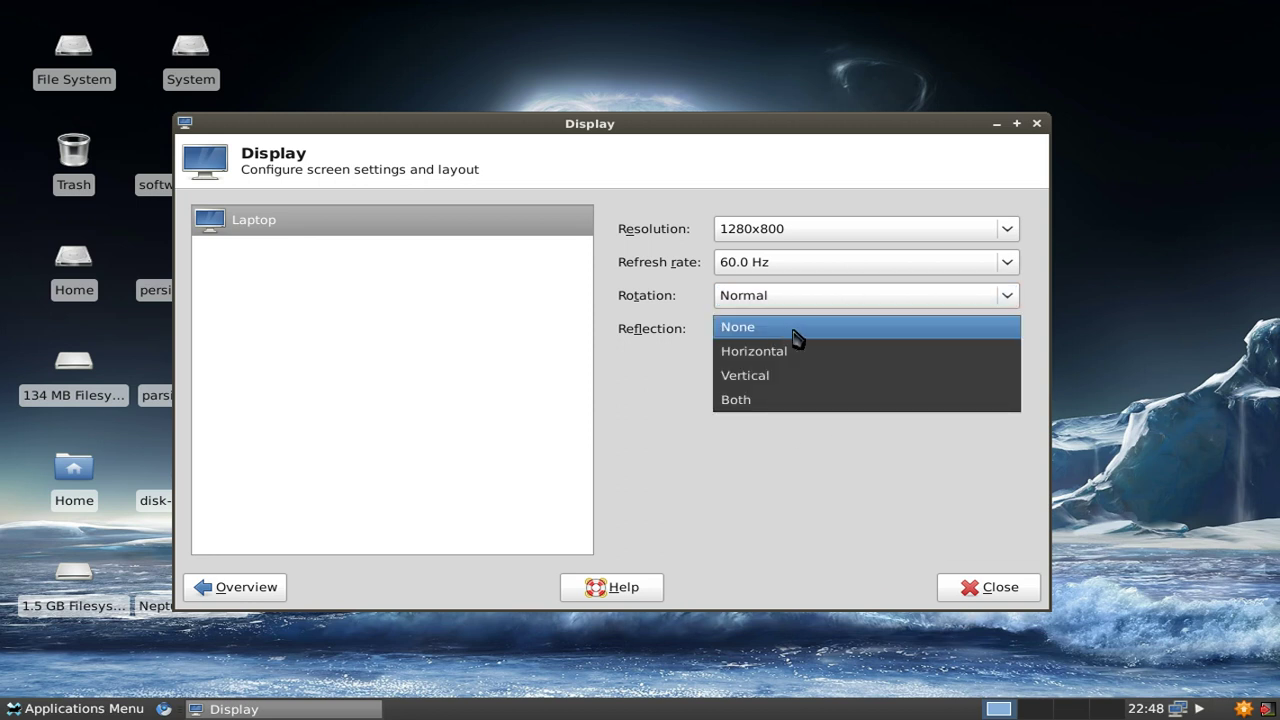
click(806, 330)
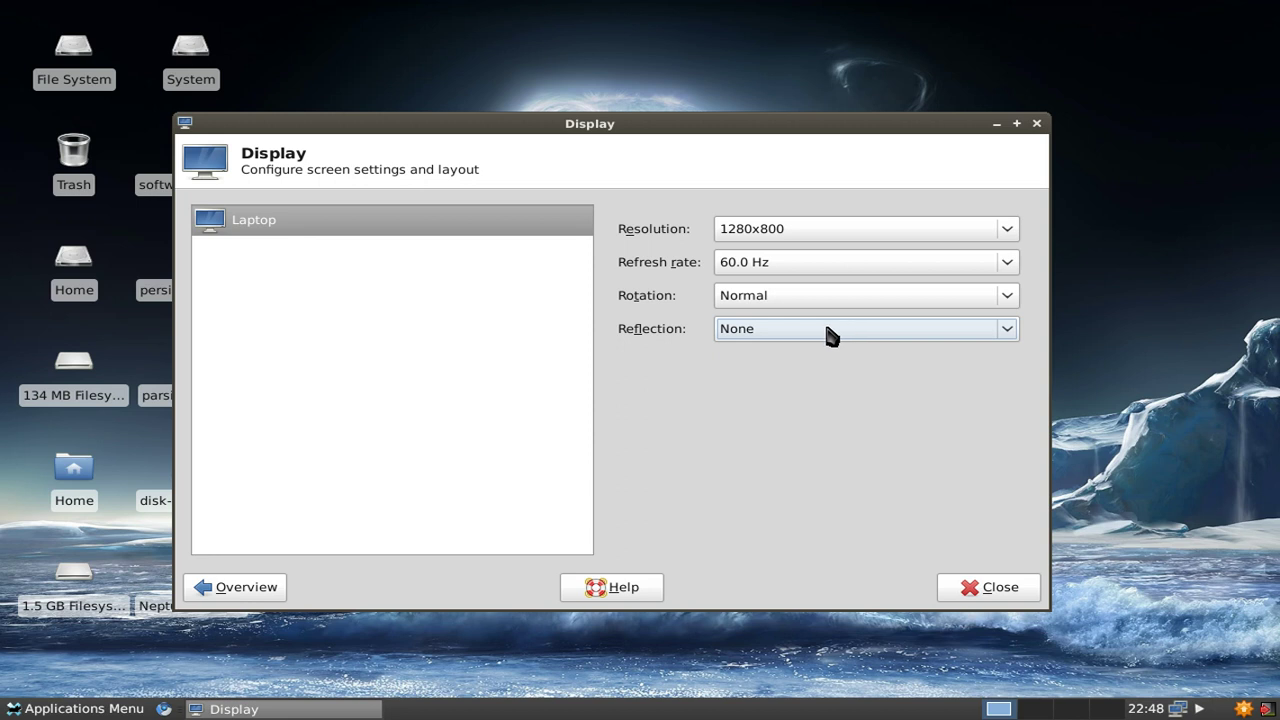
click(880, 338)
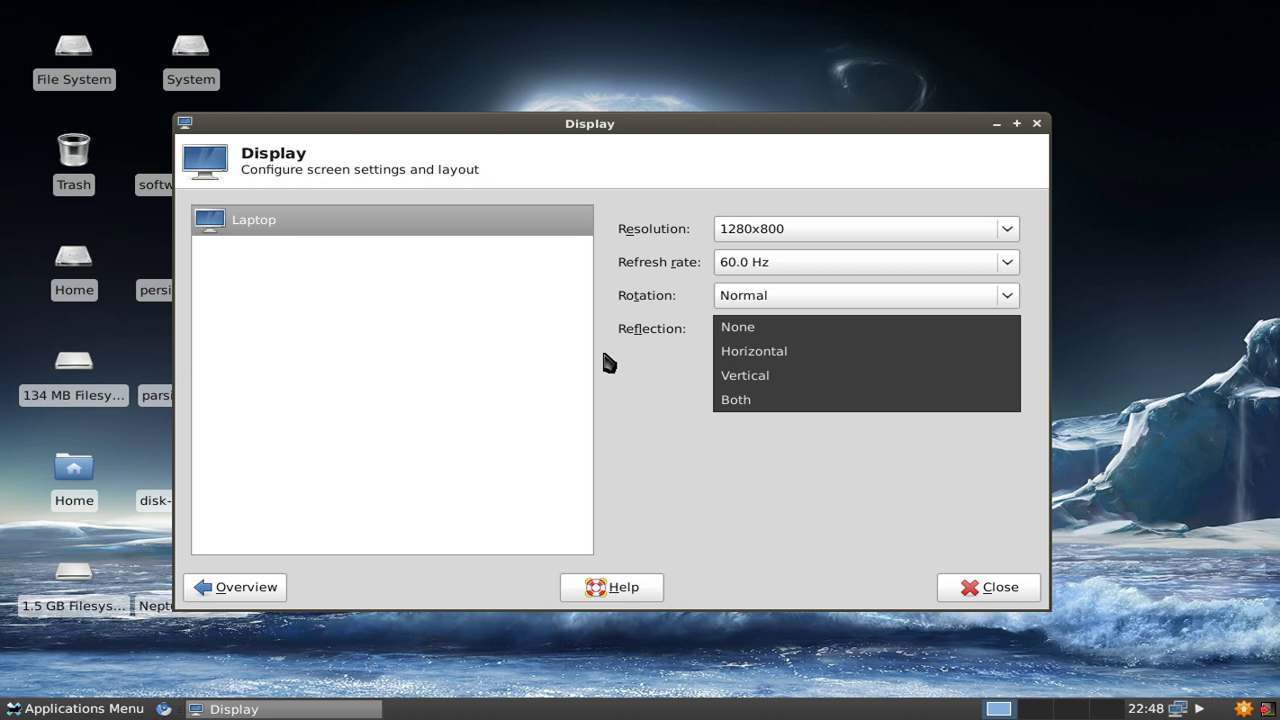
click(636, 370)
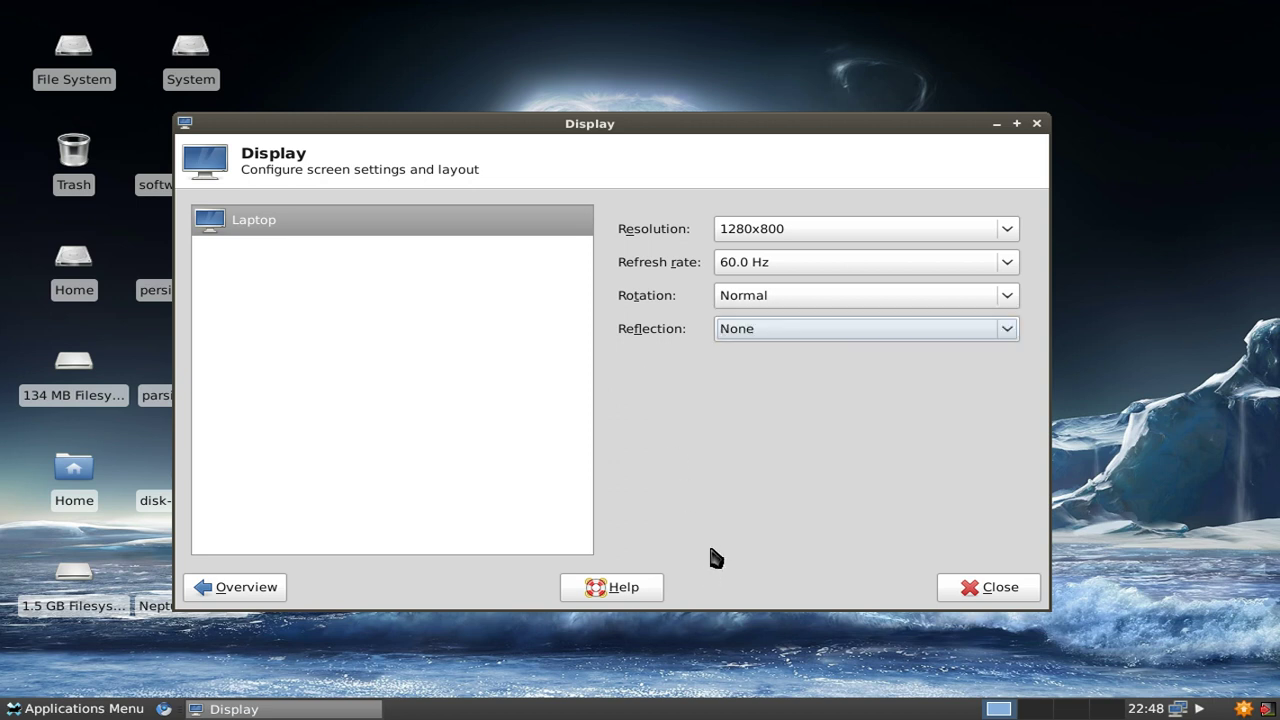
click(238, 592)
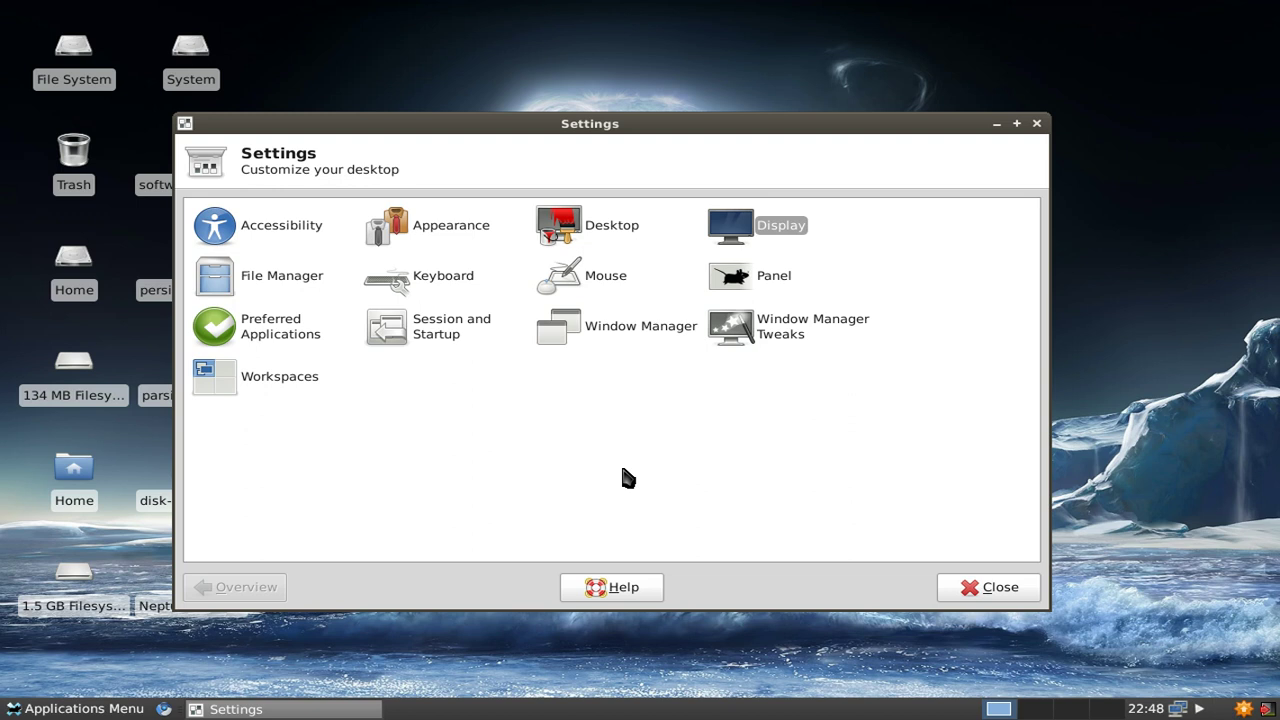
In Keyboard settings, go to Application Shortcuts and start adding a new shortcut command
click(445, 285)
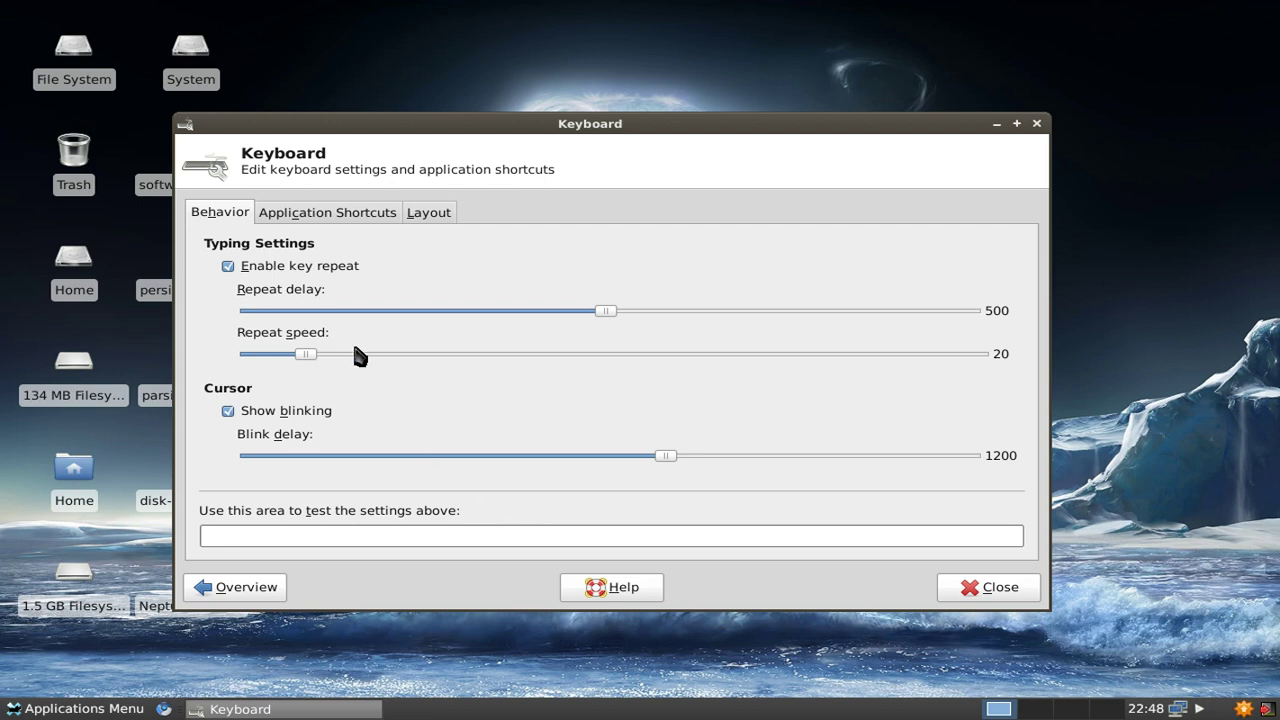
click(330, 215)
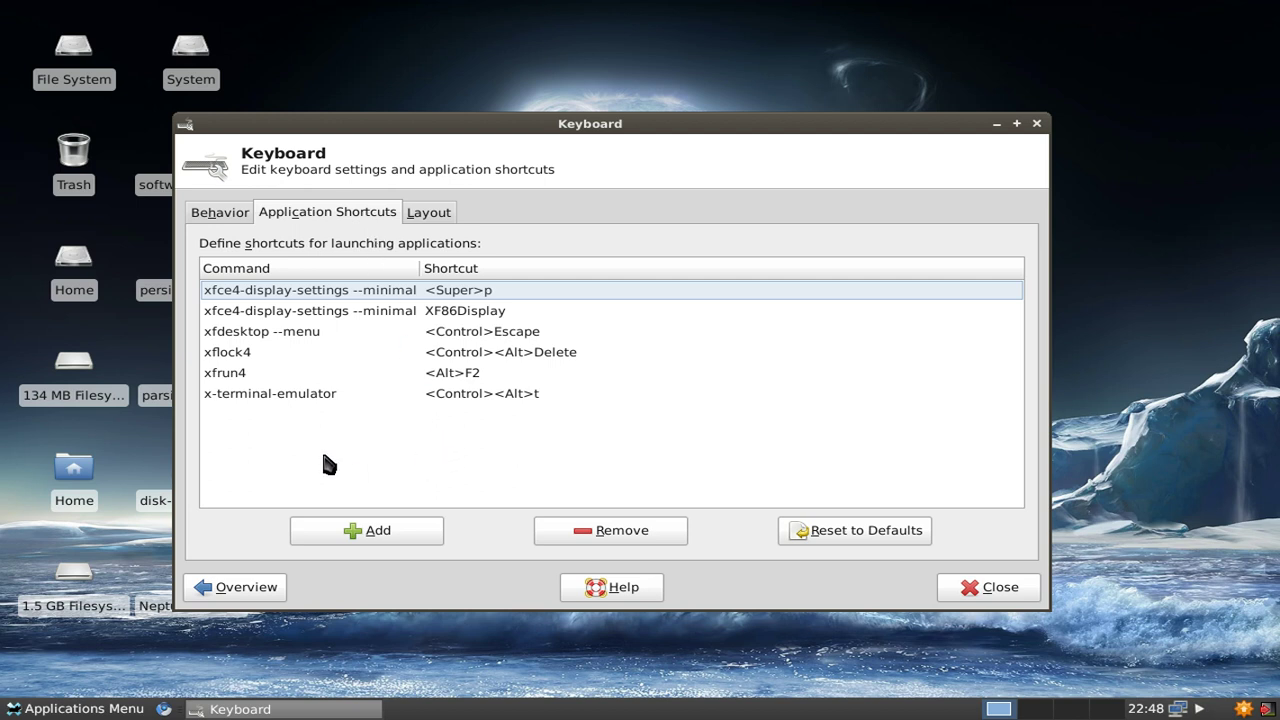
click(405, 530)
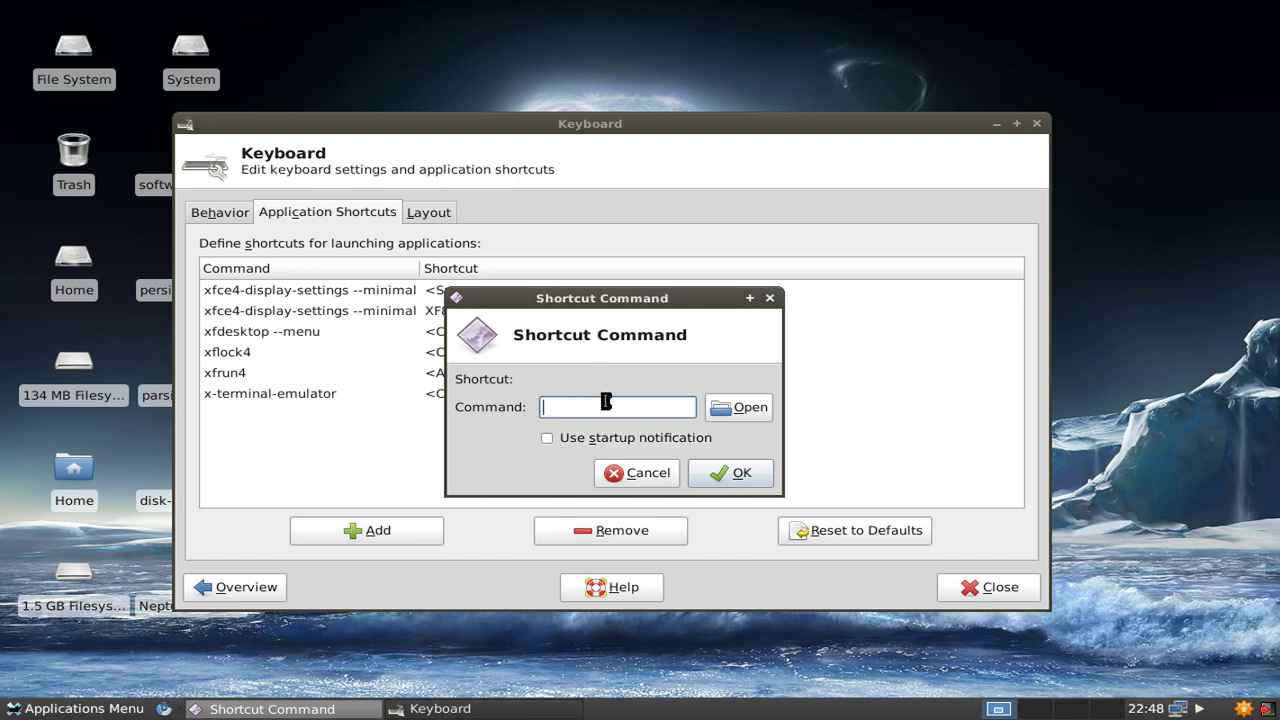
Cancel the new shortcut, toggle Use system defaults off and back on, and return to the overview
click(634, 477)
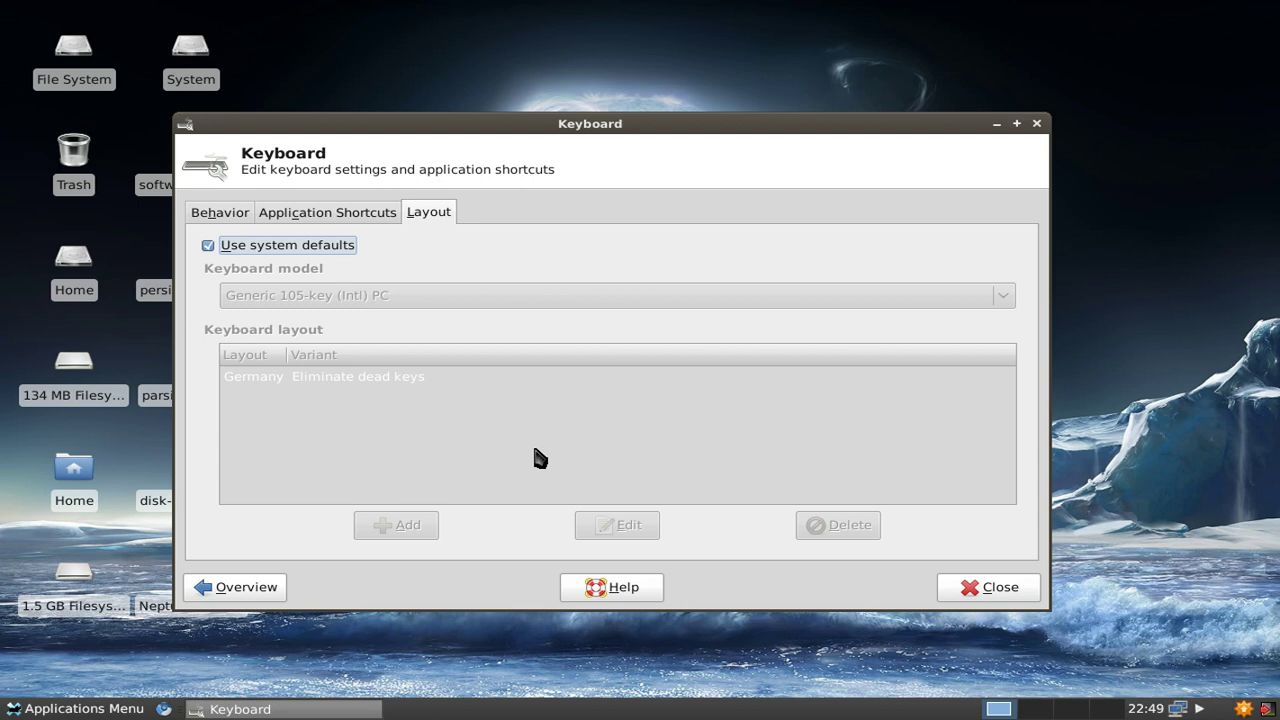
drag(523, 123, 526, 99)
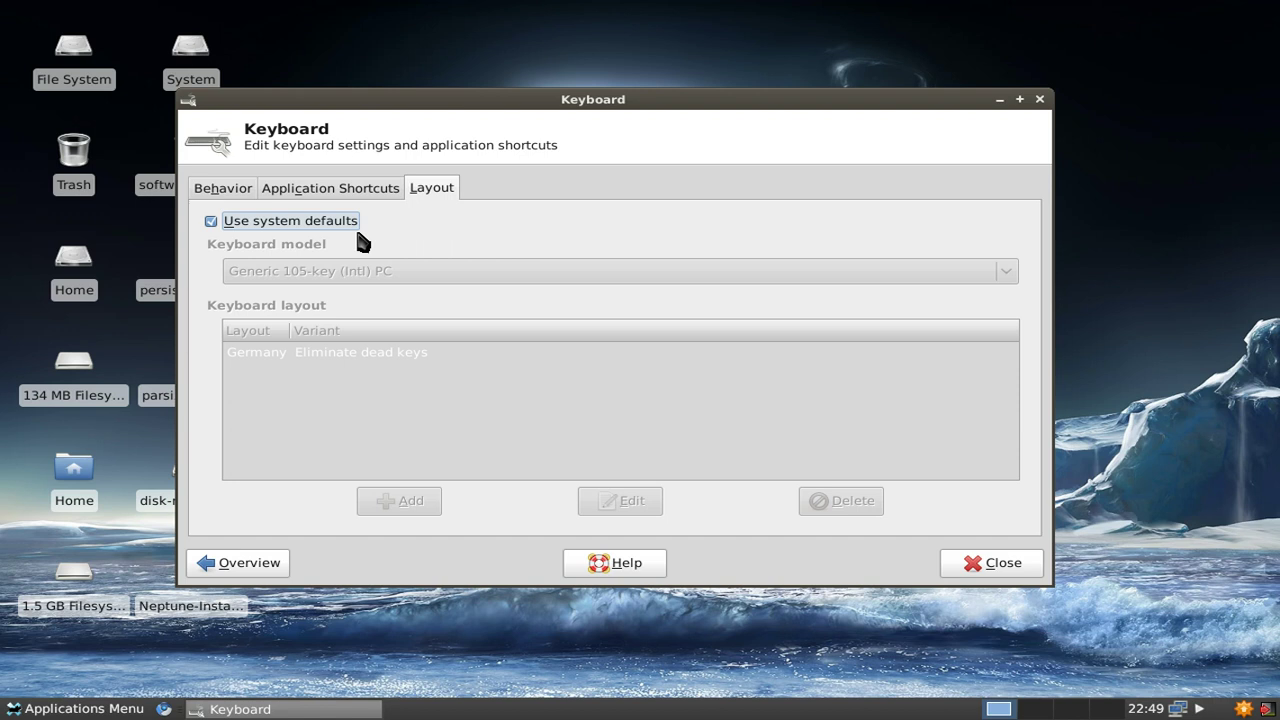
click(250, 232)
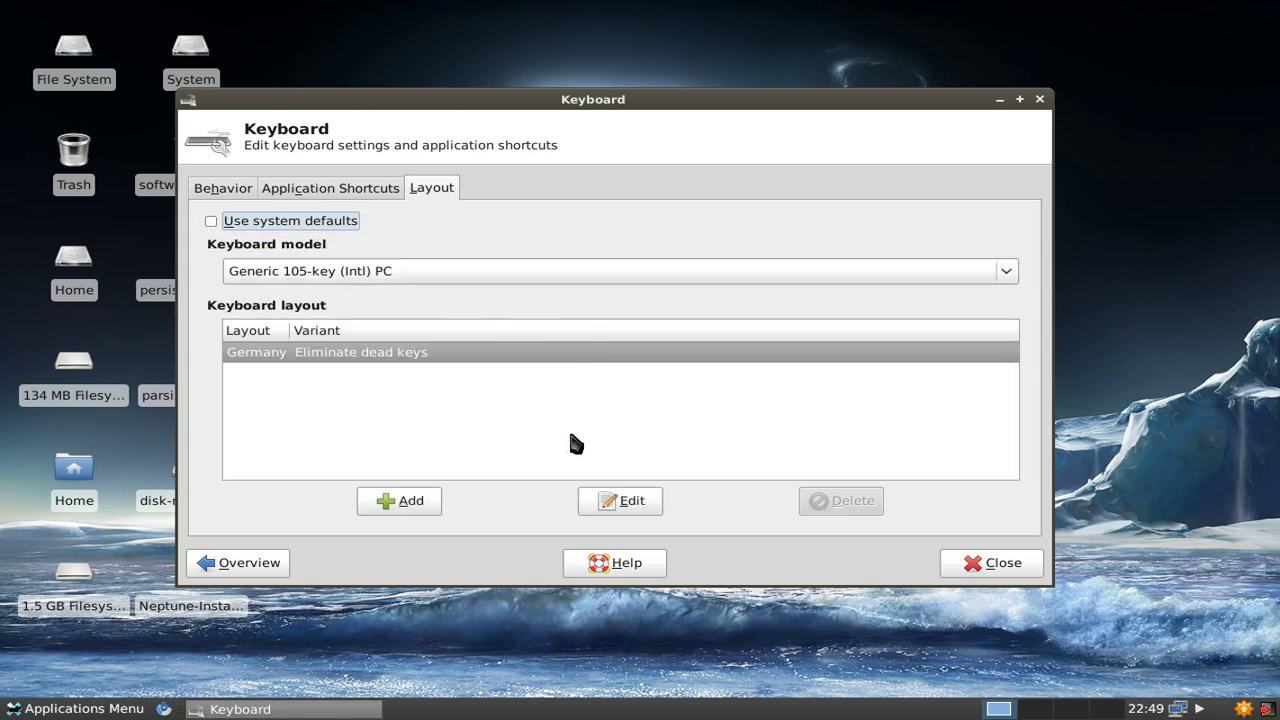
click(262, 221)
click(805, 400)
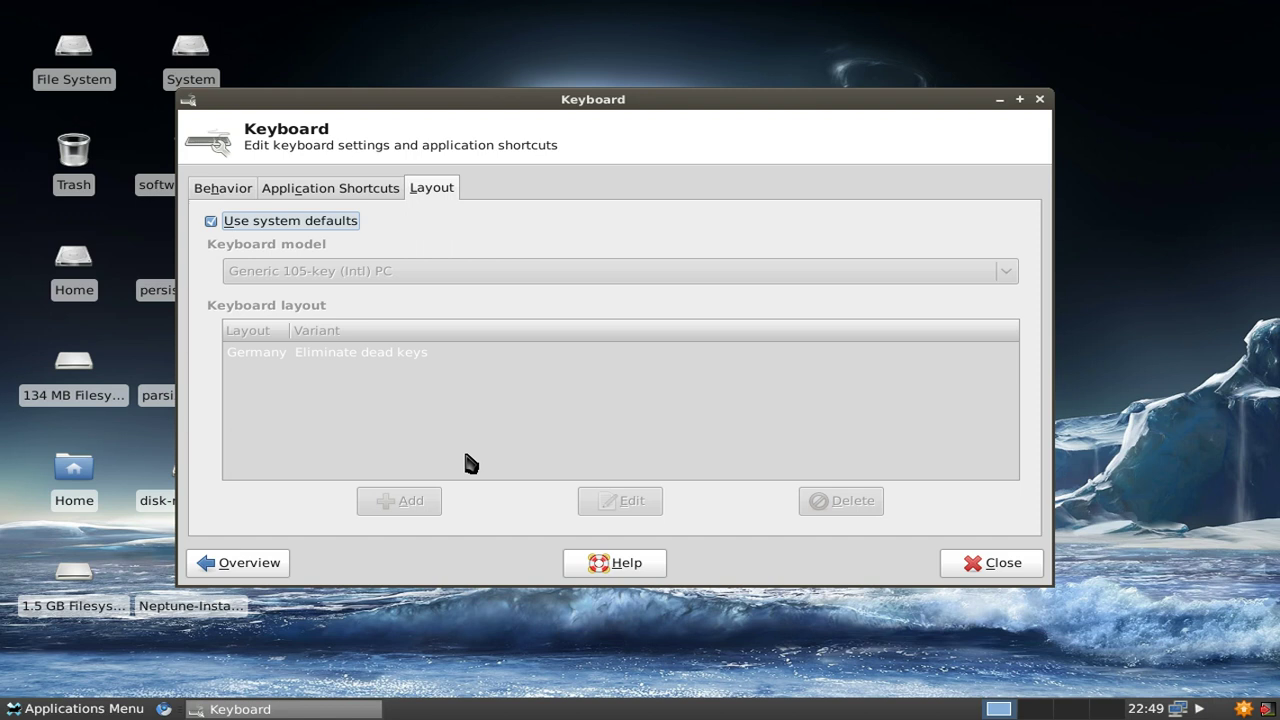
click(248, 563)
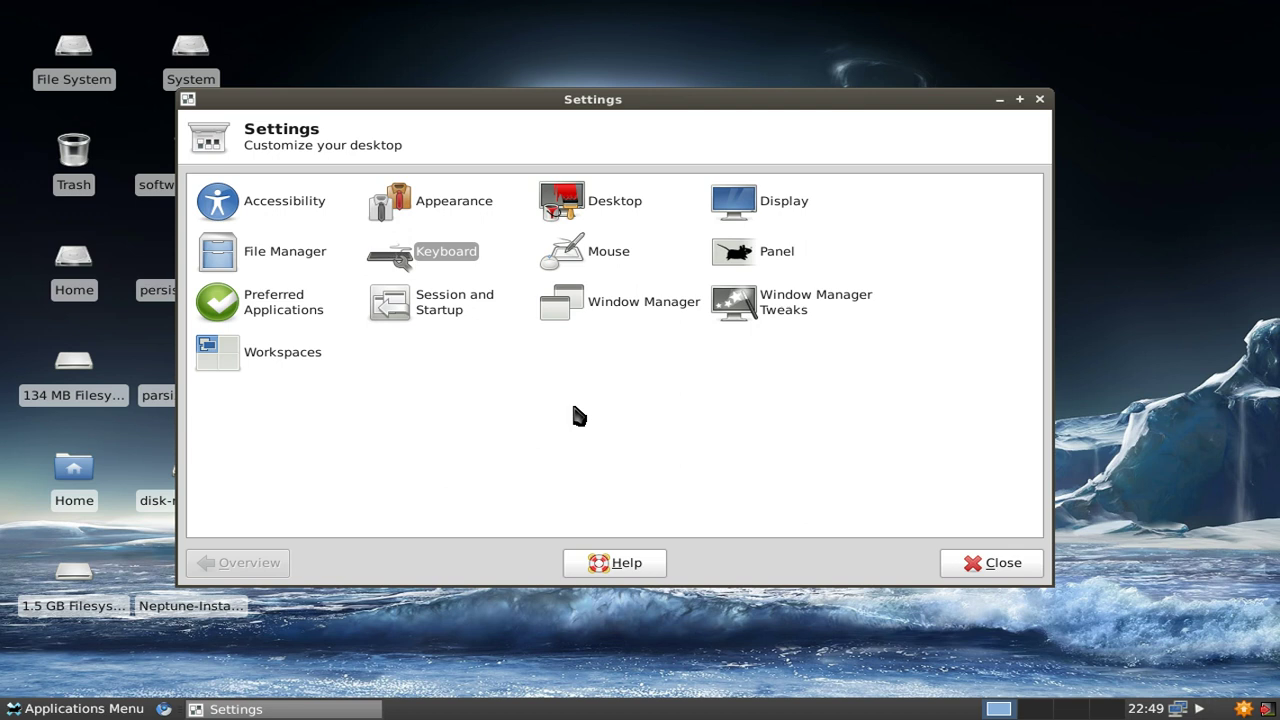
Open Panel preferences for Panel 1, keep Horizontal orientation, and switch off Lock panel
click(778, 257)
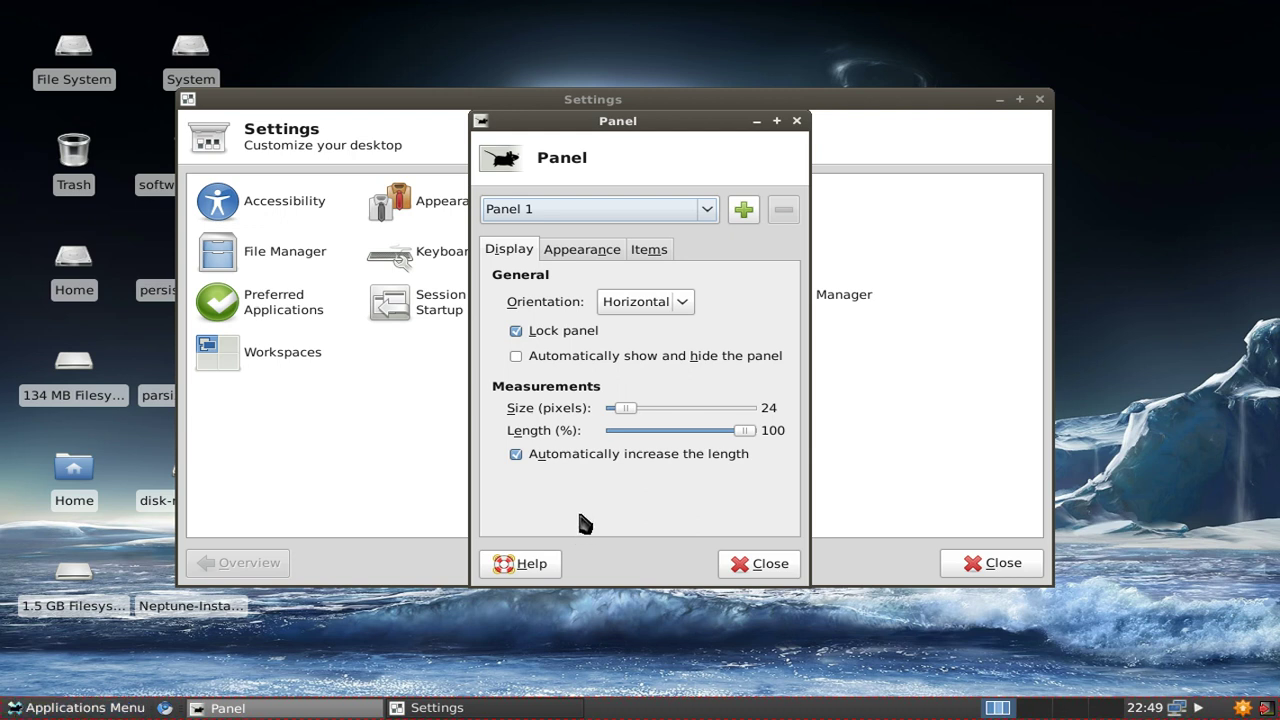
click(695, 220)
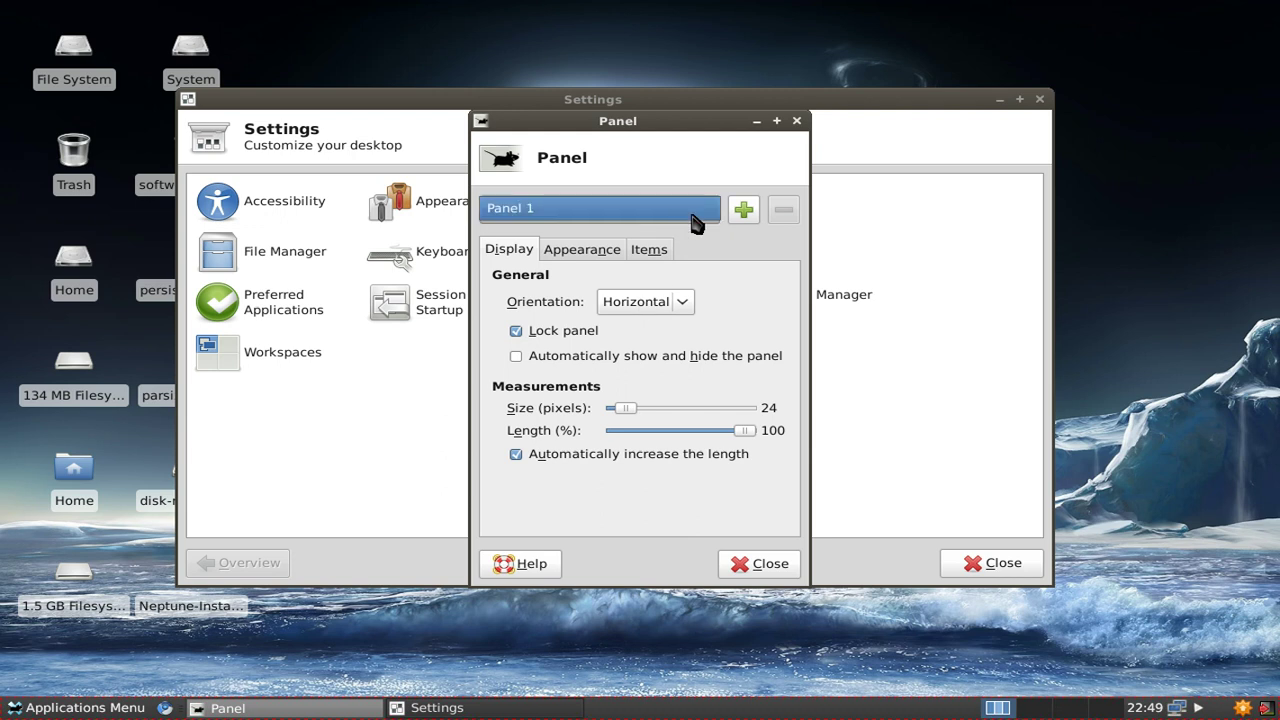
click(695, 220)
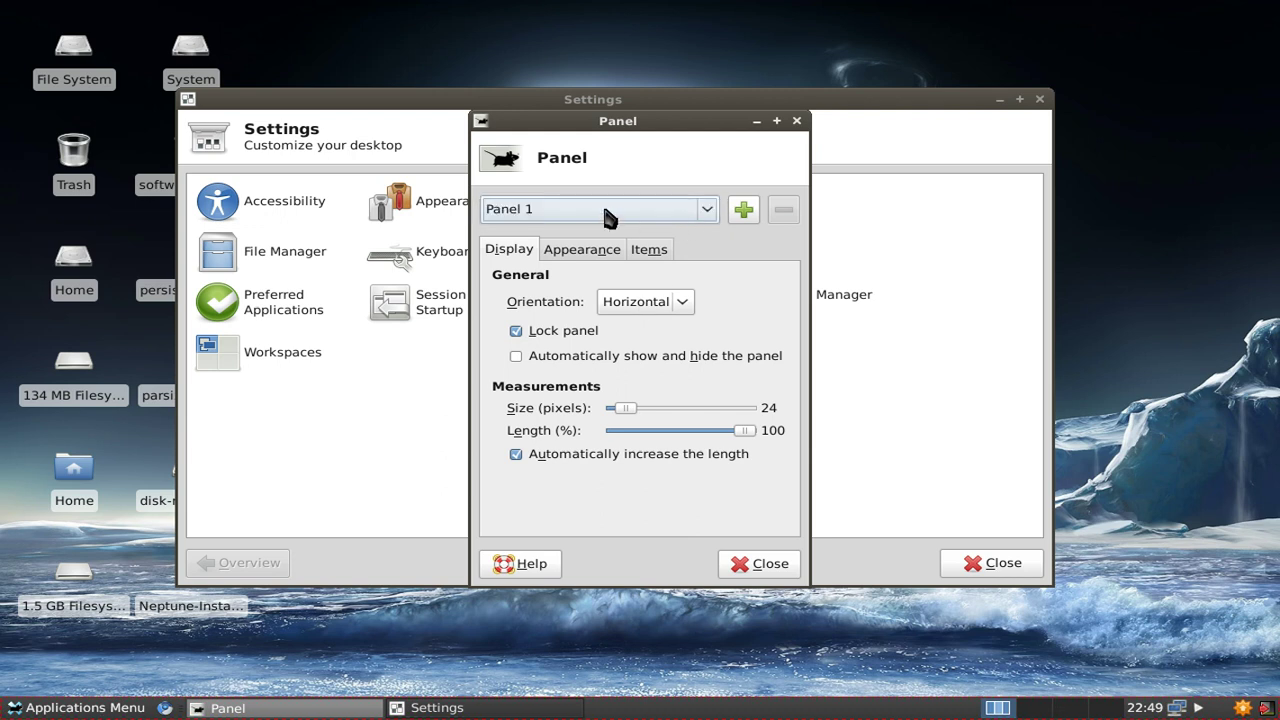
click(682, 302)
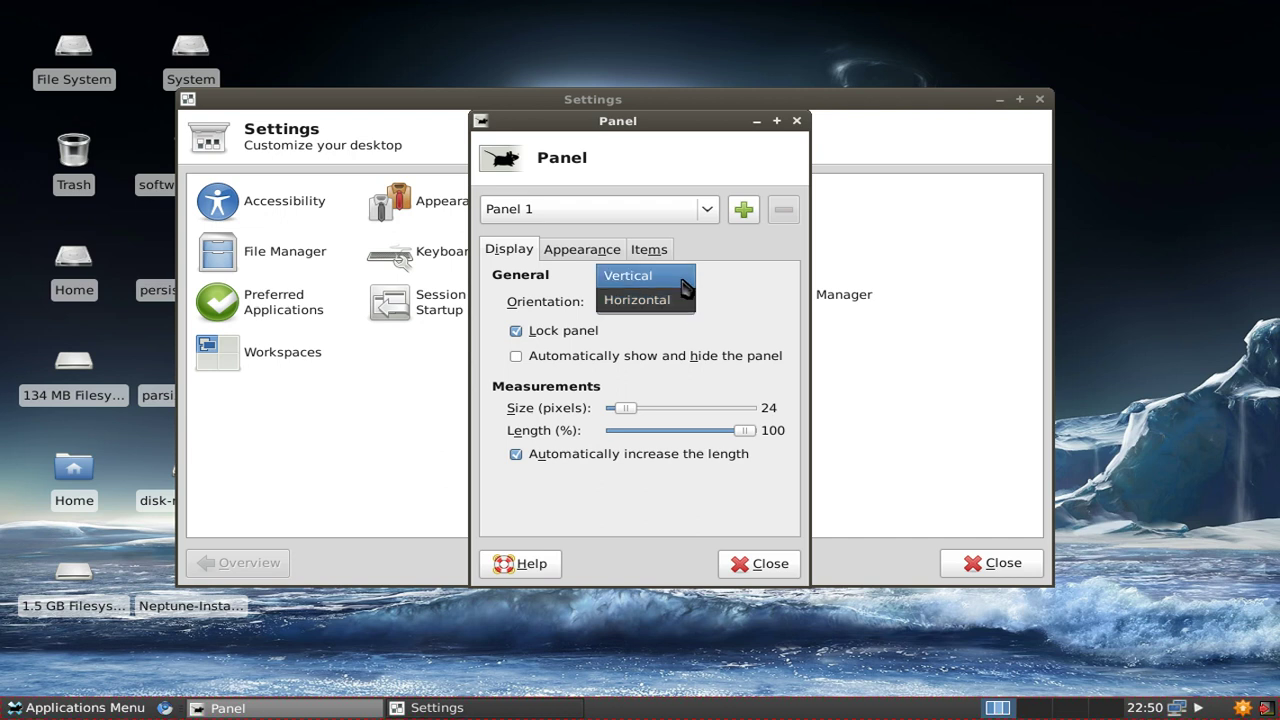
click(732, 305)
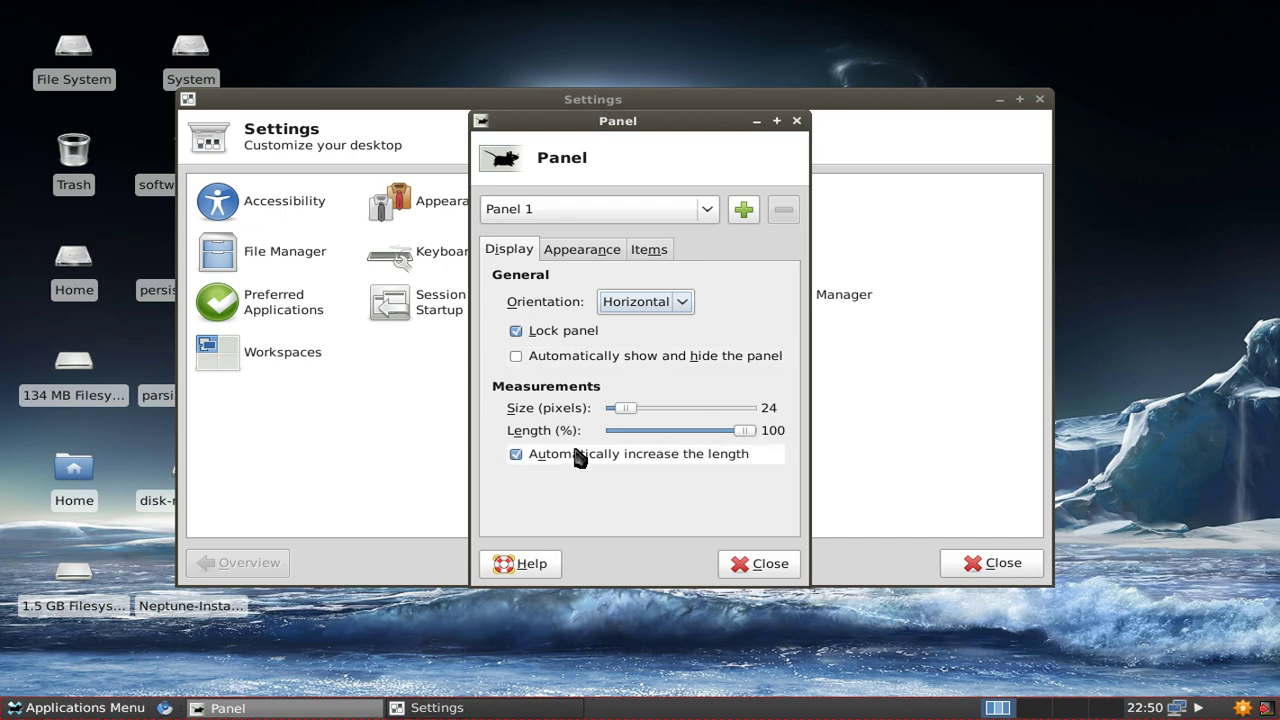
click(517, 331)
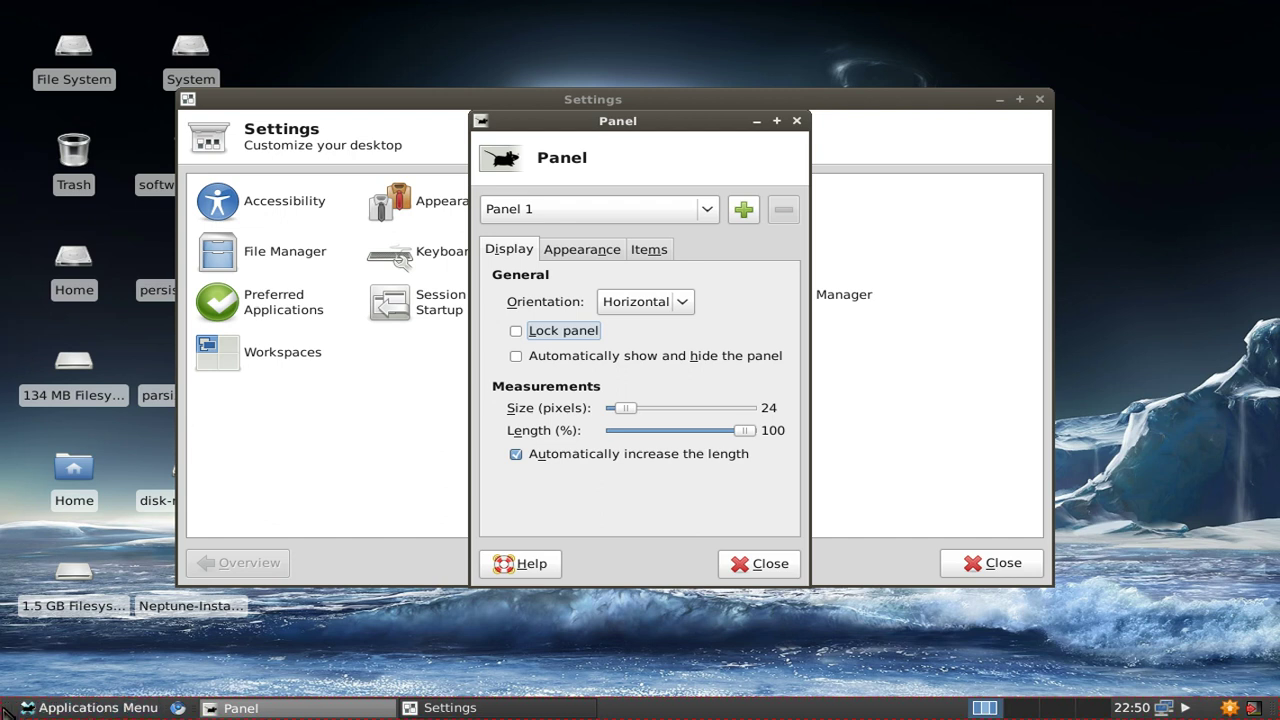
Drag the unlocked Panel 1 up to the top edge and back down to the bottom edge
drag(8, 708, 120, 712)
drag(14, 712, 48, 326)
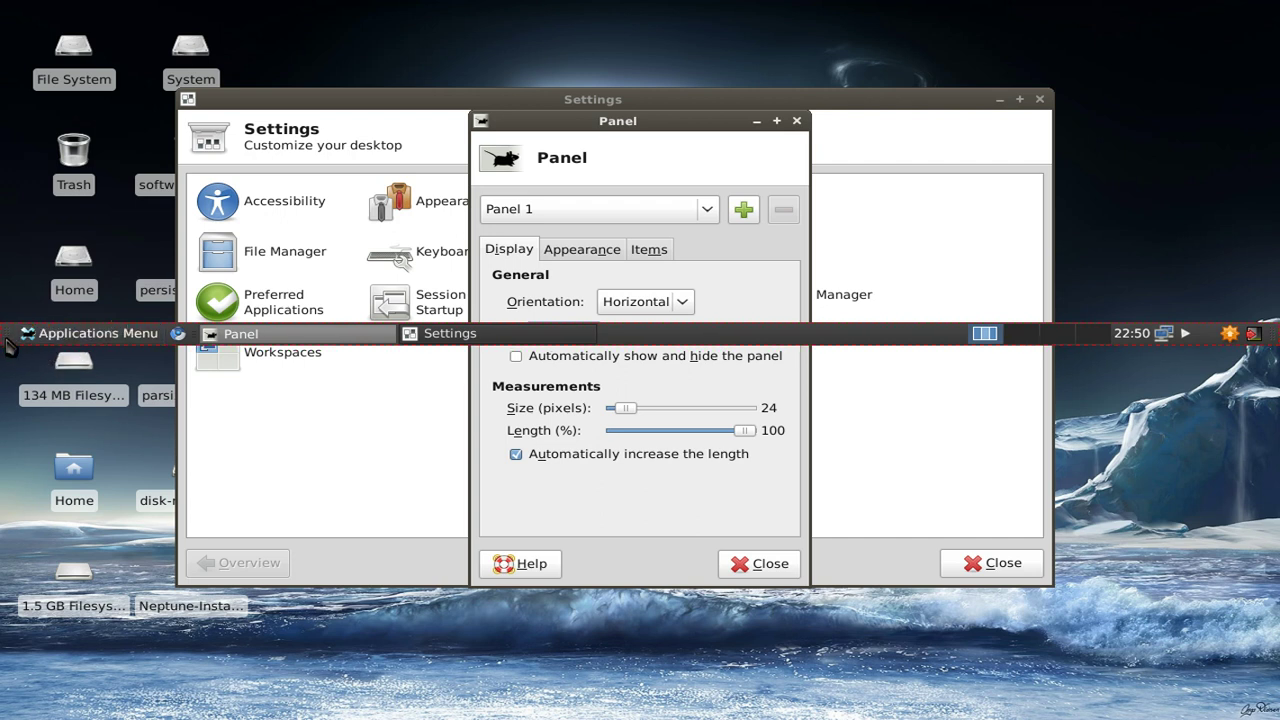
drag(22, 395, 38, 712)
drag(38, 667, 38, 712)
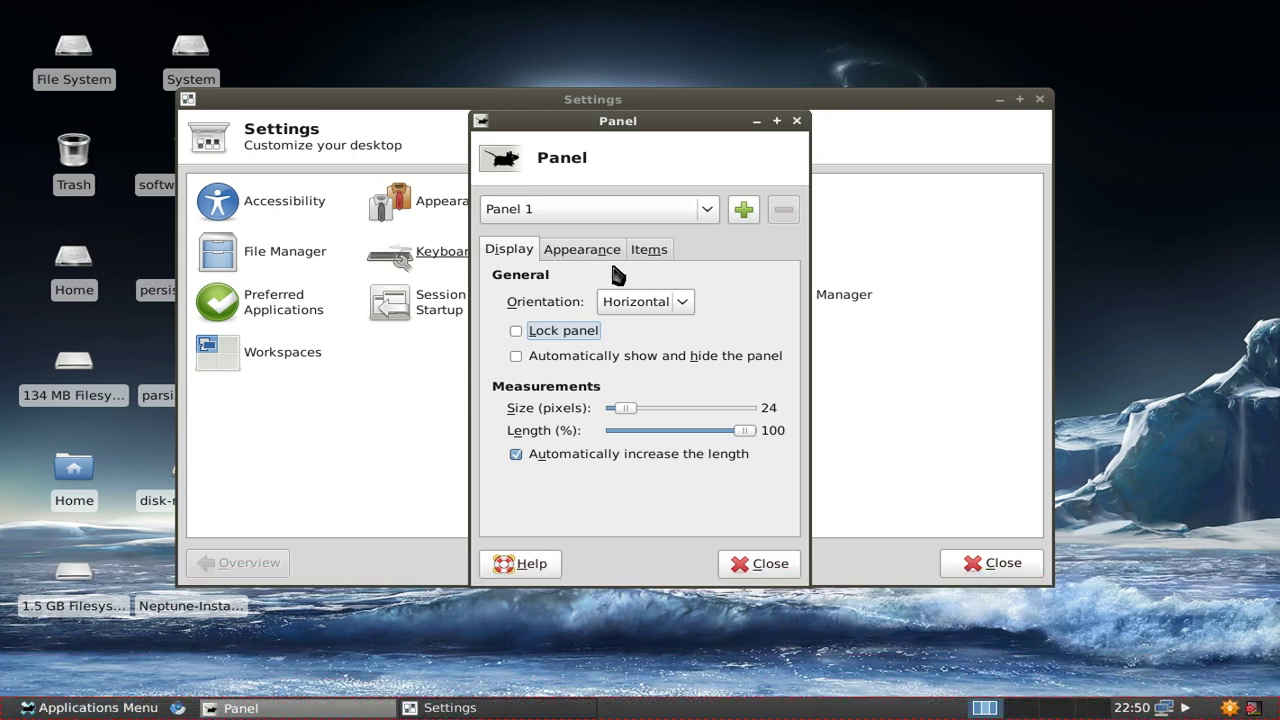
Make Panel 1 vertical on the left edge, leave auto-hide off, and set its size to 63
click(682, 303)
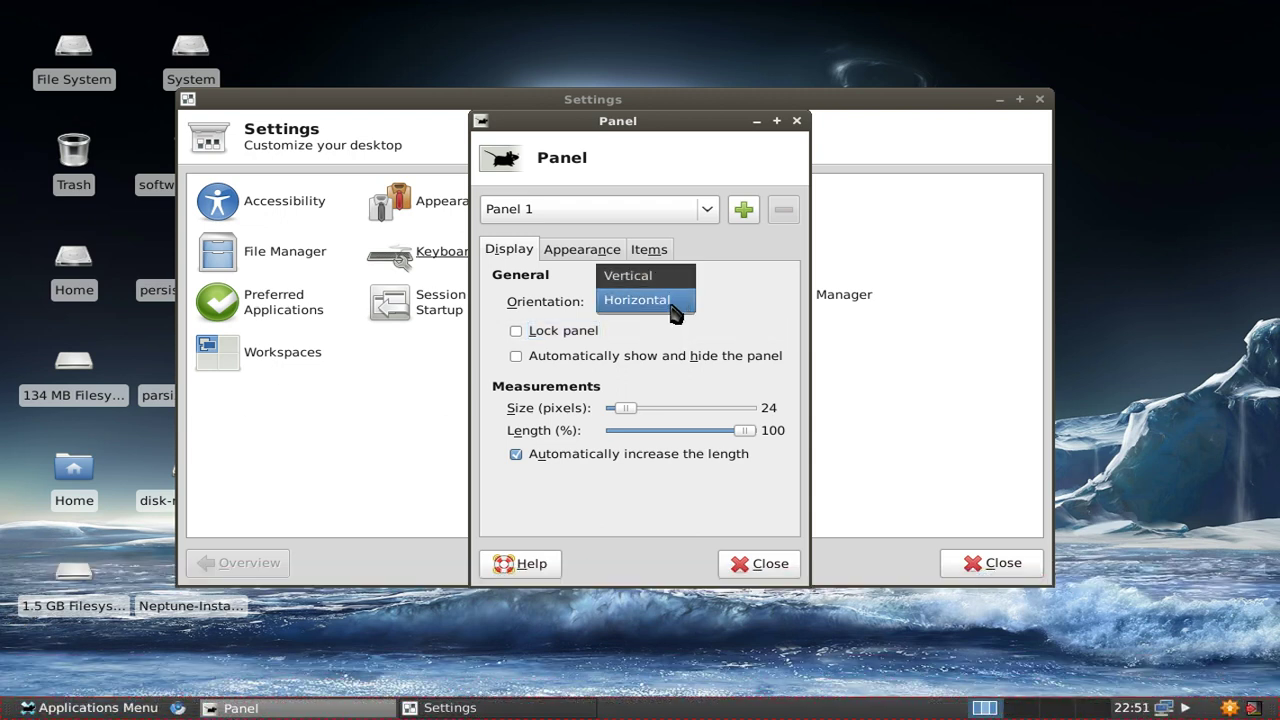
click(667, 283)
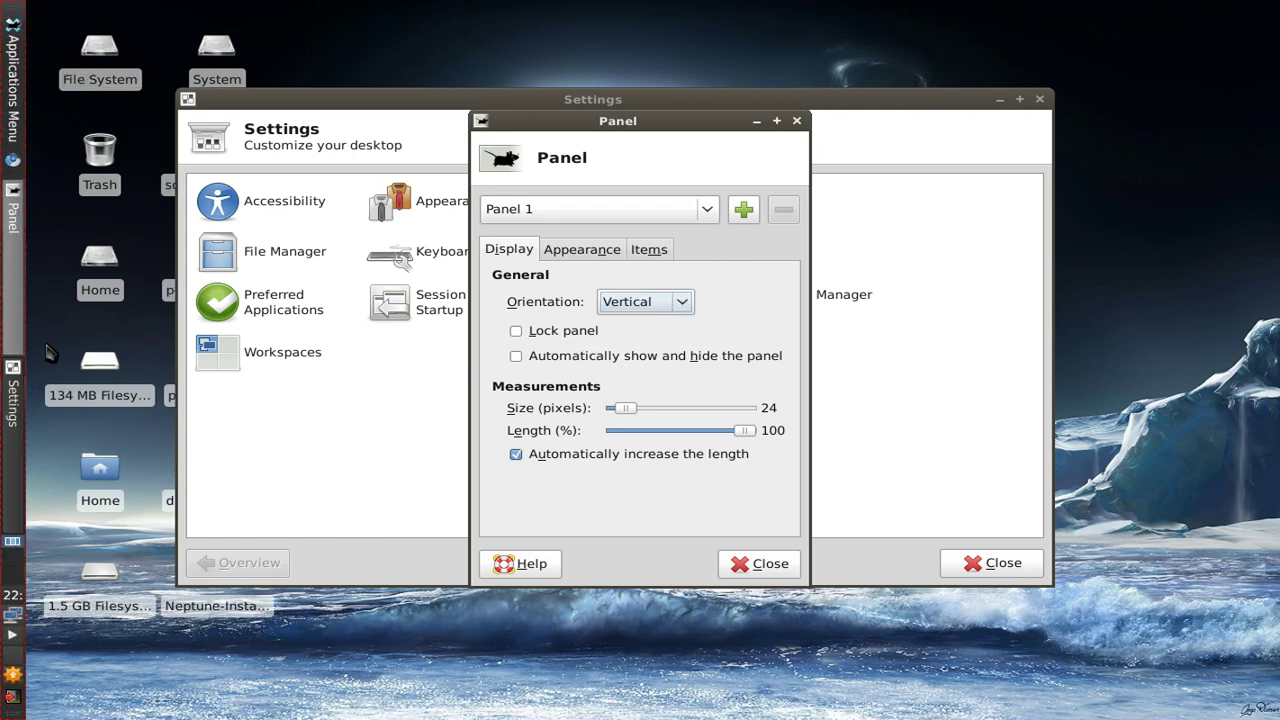
mouse_move(14, 12)
mouse_down()
mouse_move(1252, 12)
mouse_move(463, 34)
mouse_move(10, 12)
mouse_up()
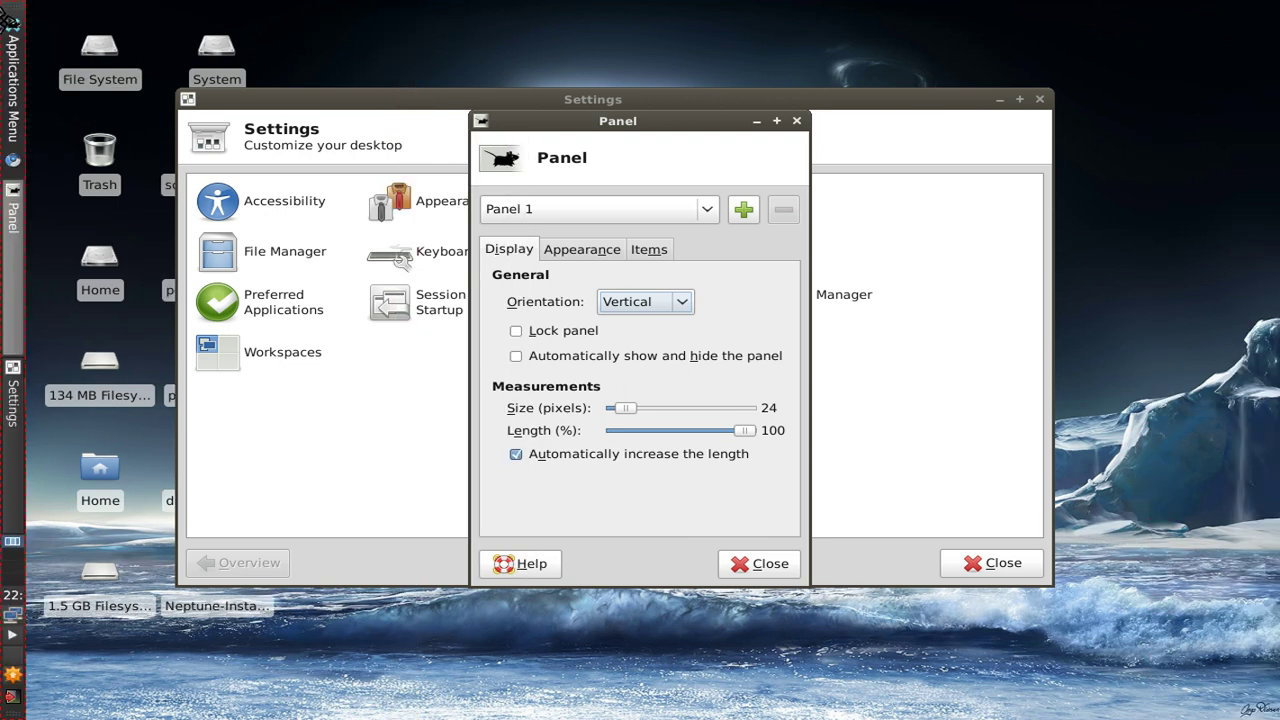
click(597, 358)
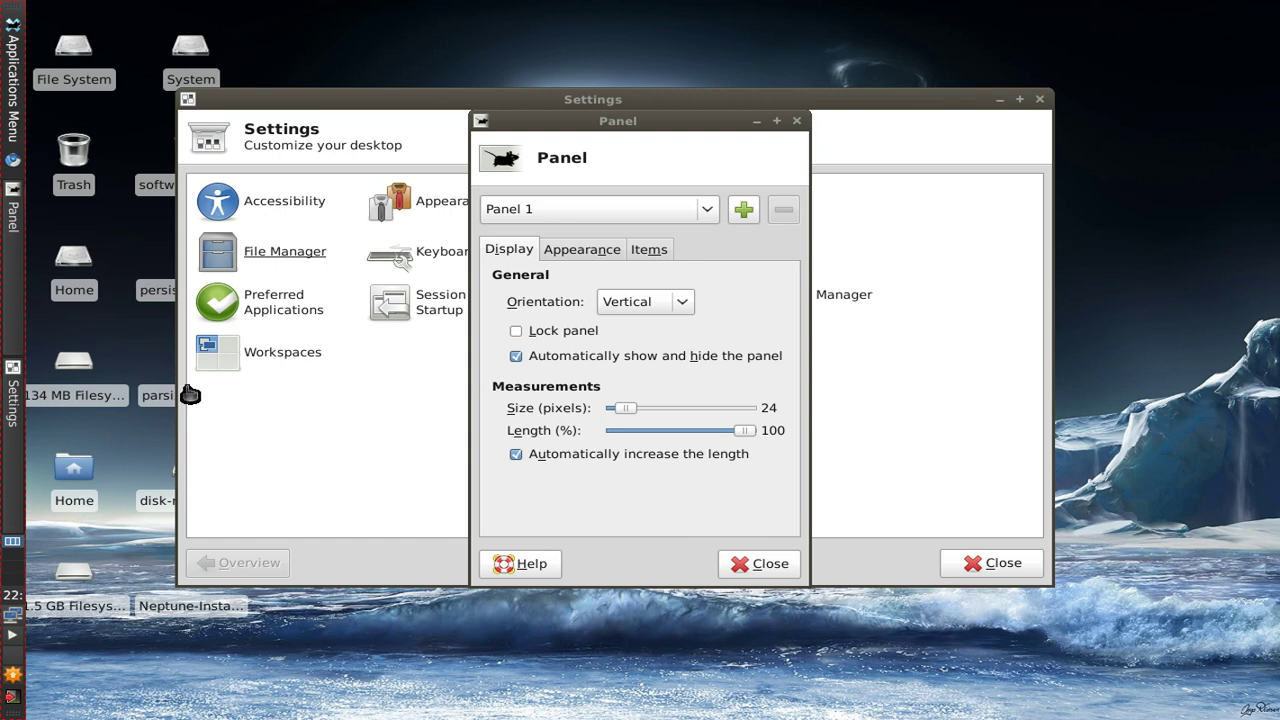
click(645, 358)
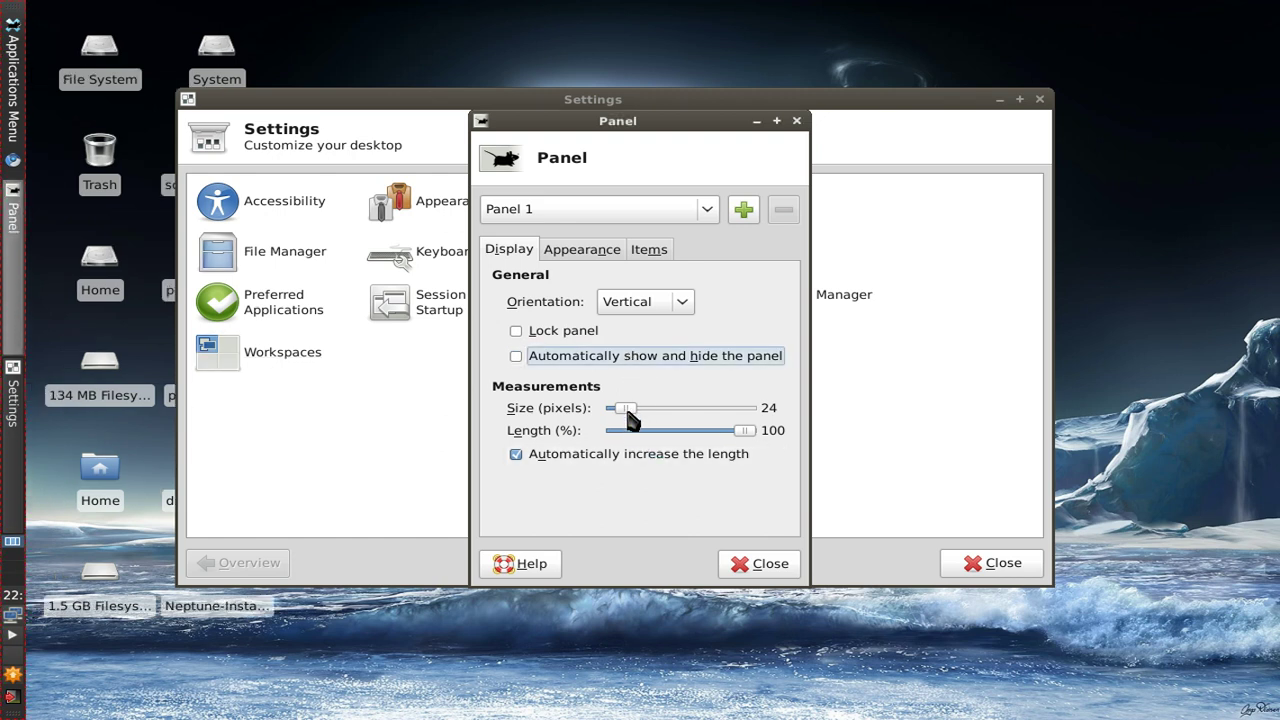
drag(629, 410, 674, 417)
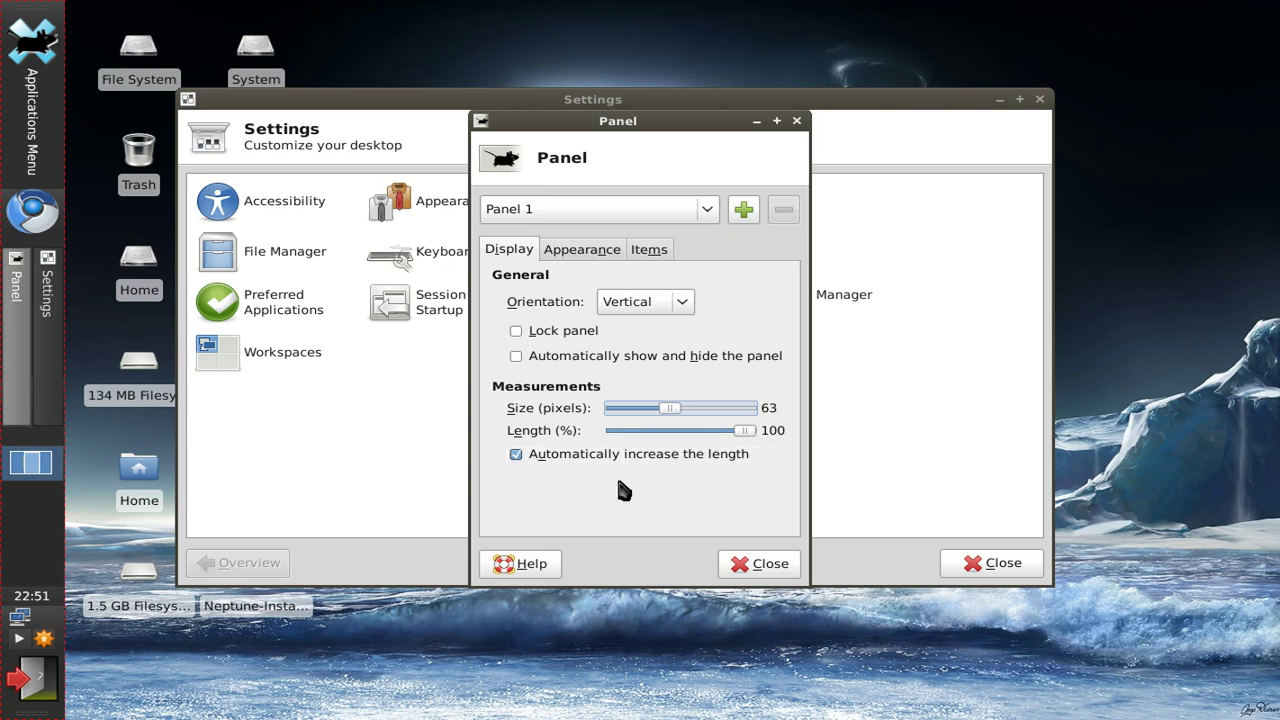
Minimize and restore the Panel preferences window repeatedly, then show the Settings window's action menu
click(25, 325)
click(26, 328)
click(27, 330)
click(27, 330)
click(27, 330)
click(28, 331)
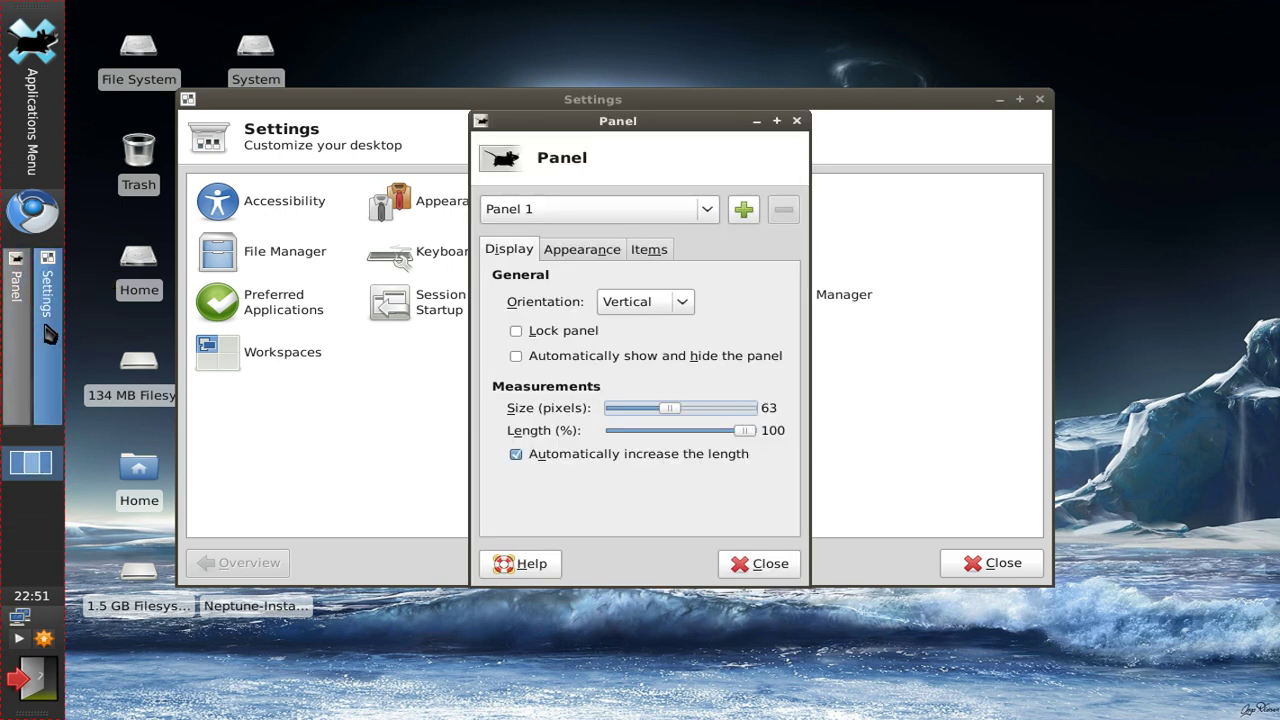
click(48, 333)
click(23, 331)
click(21, 333)
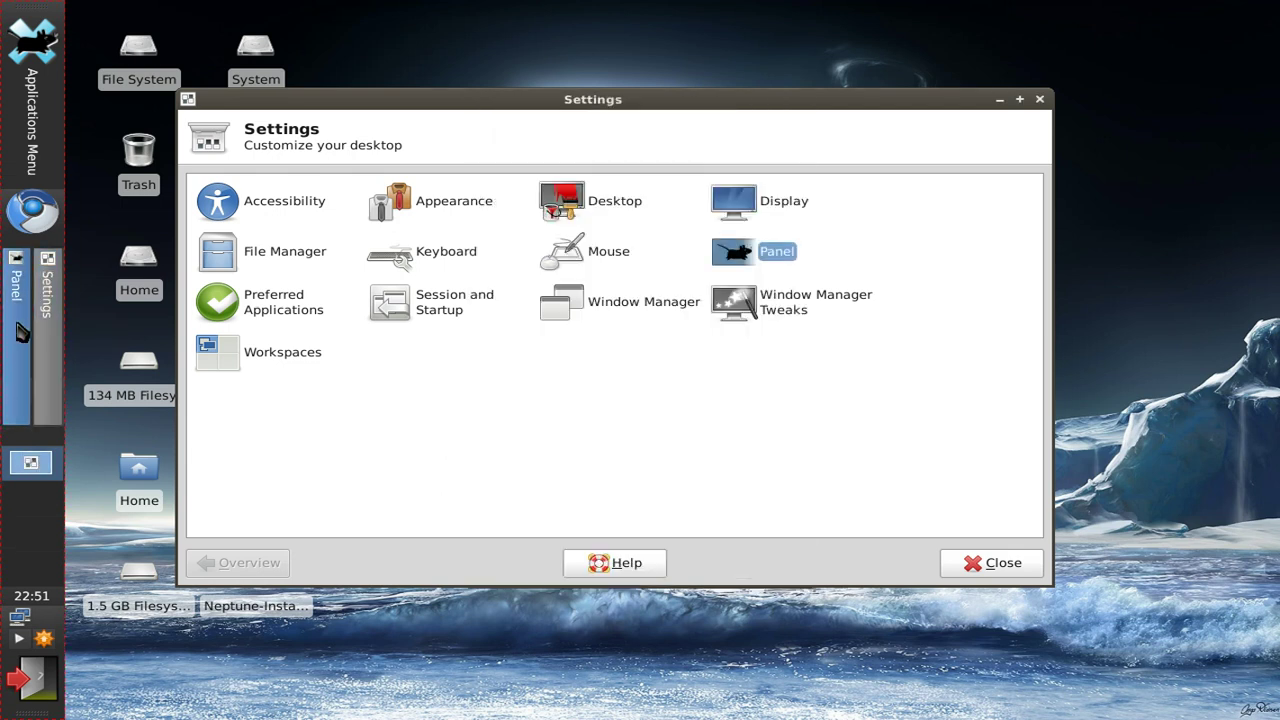
click(22, 333)
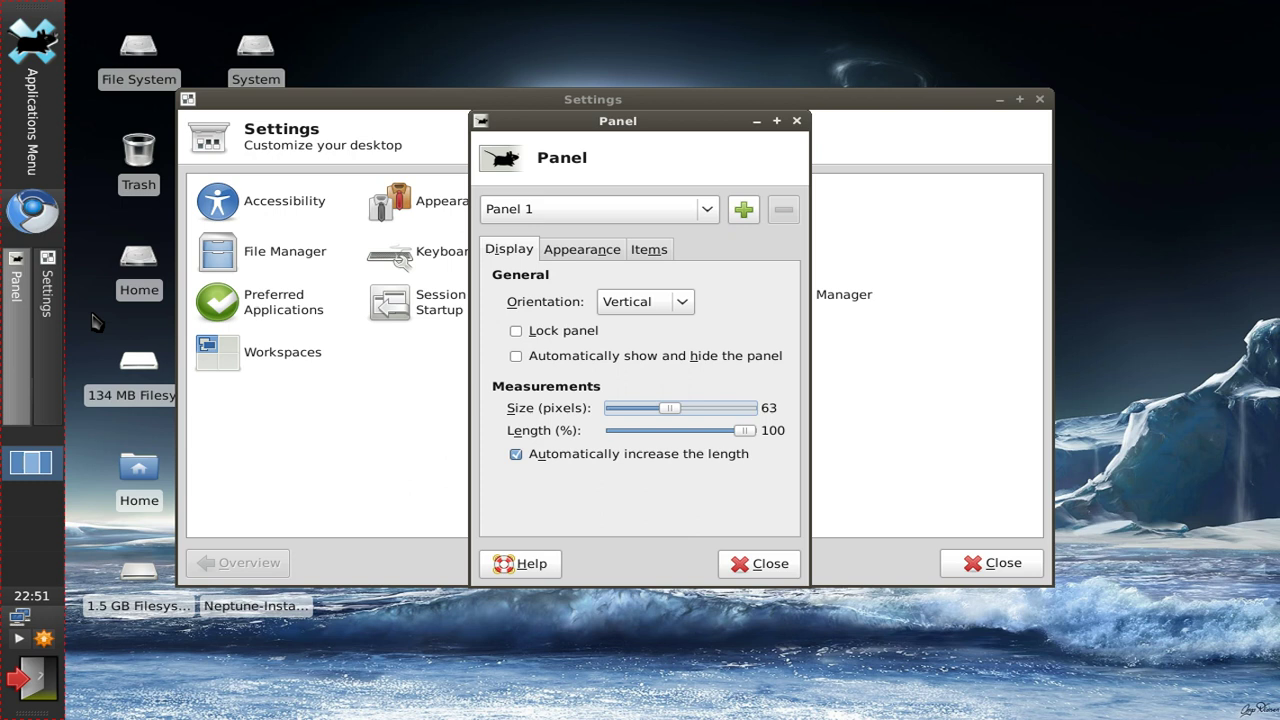
right_click(51, 343)
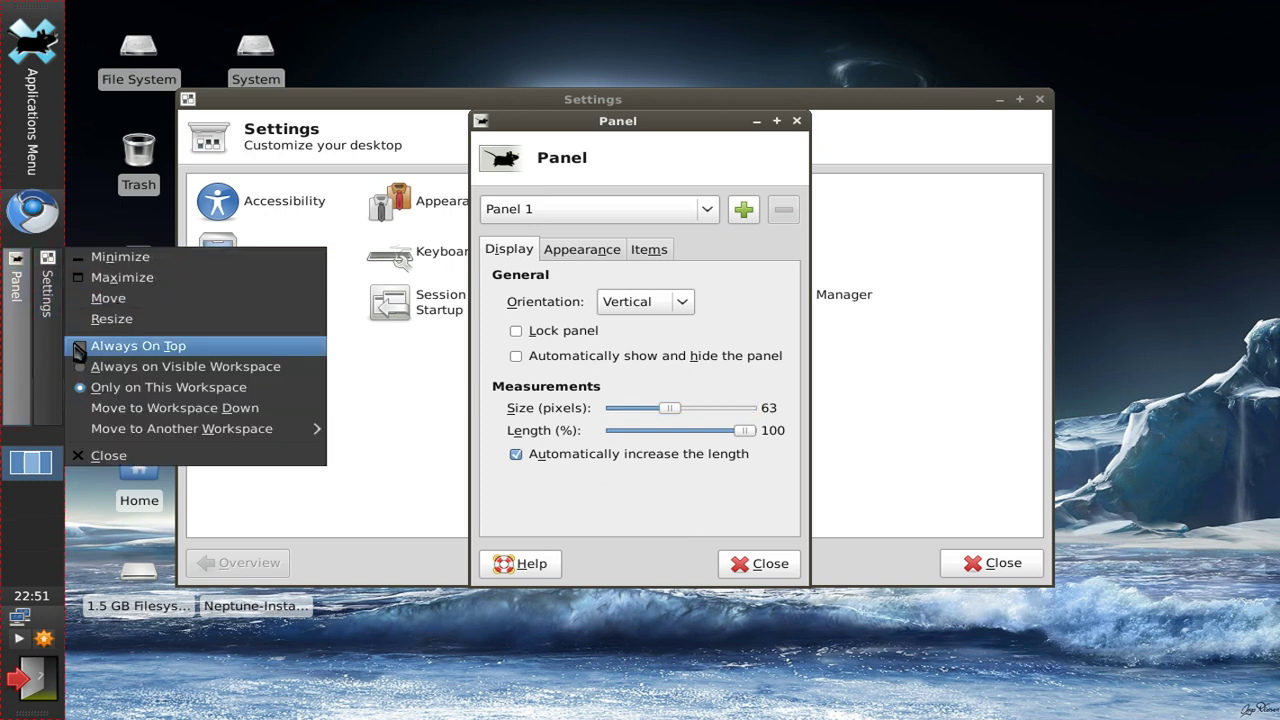
click(24, 520)
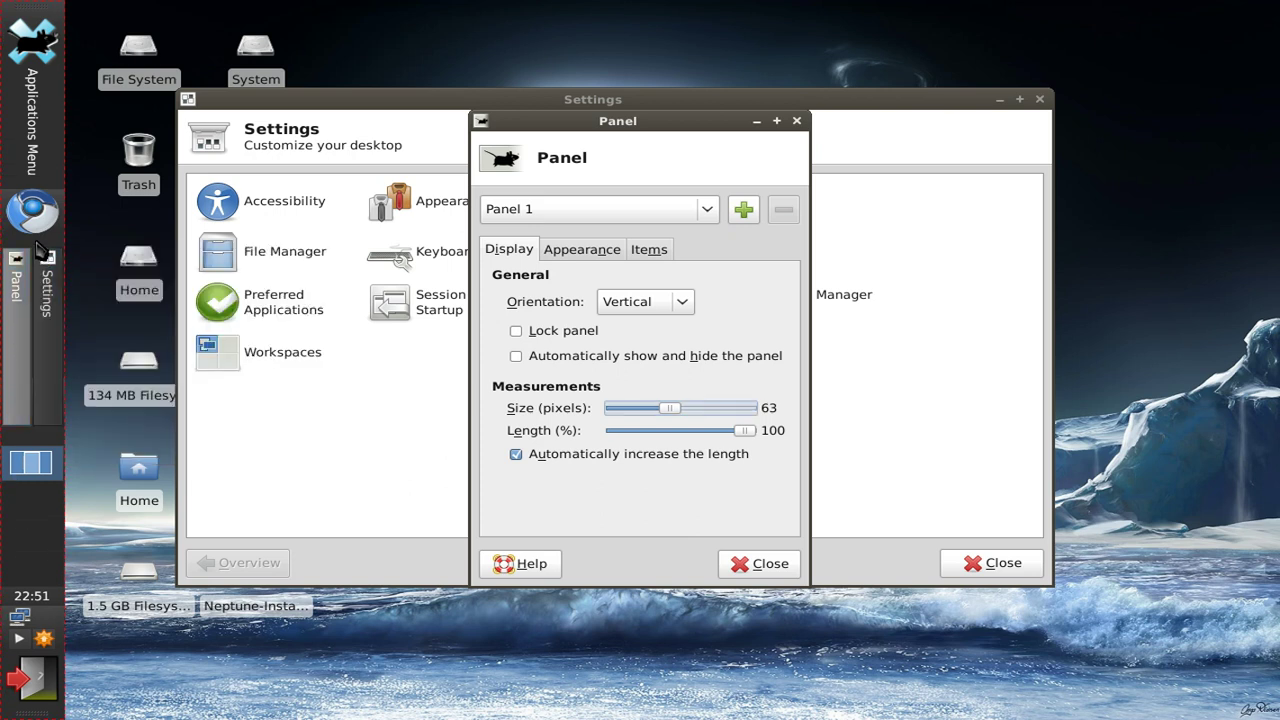
right_click(43, 252)
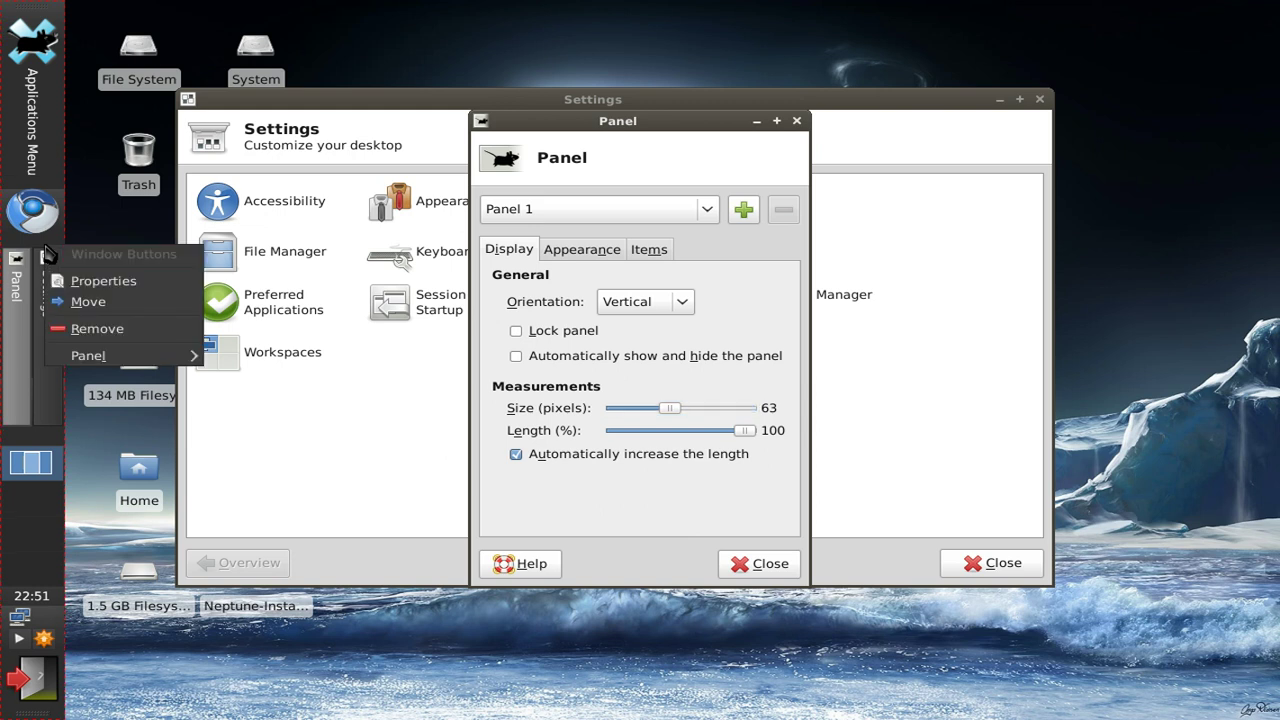
click(136, 284)
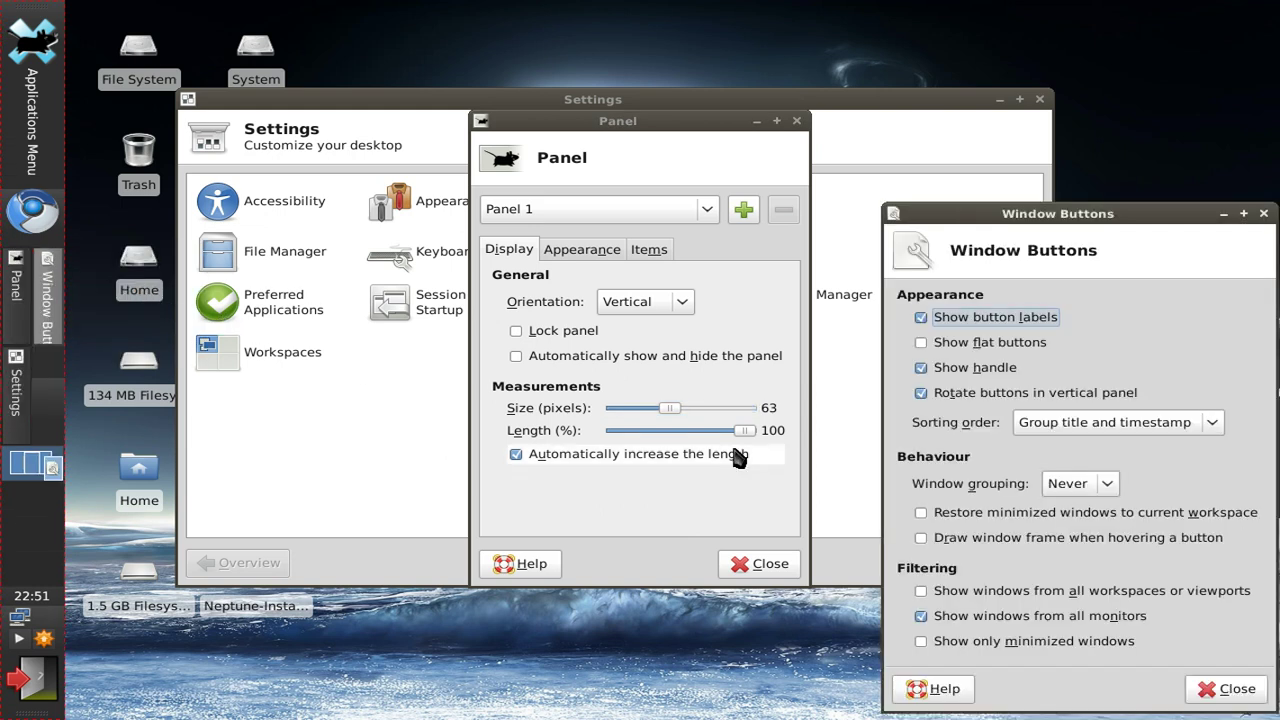
drag(976, 208, 807, 140)
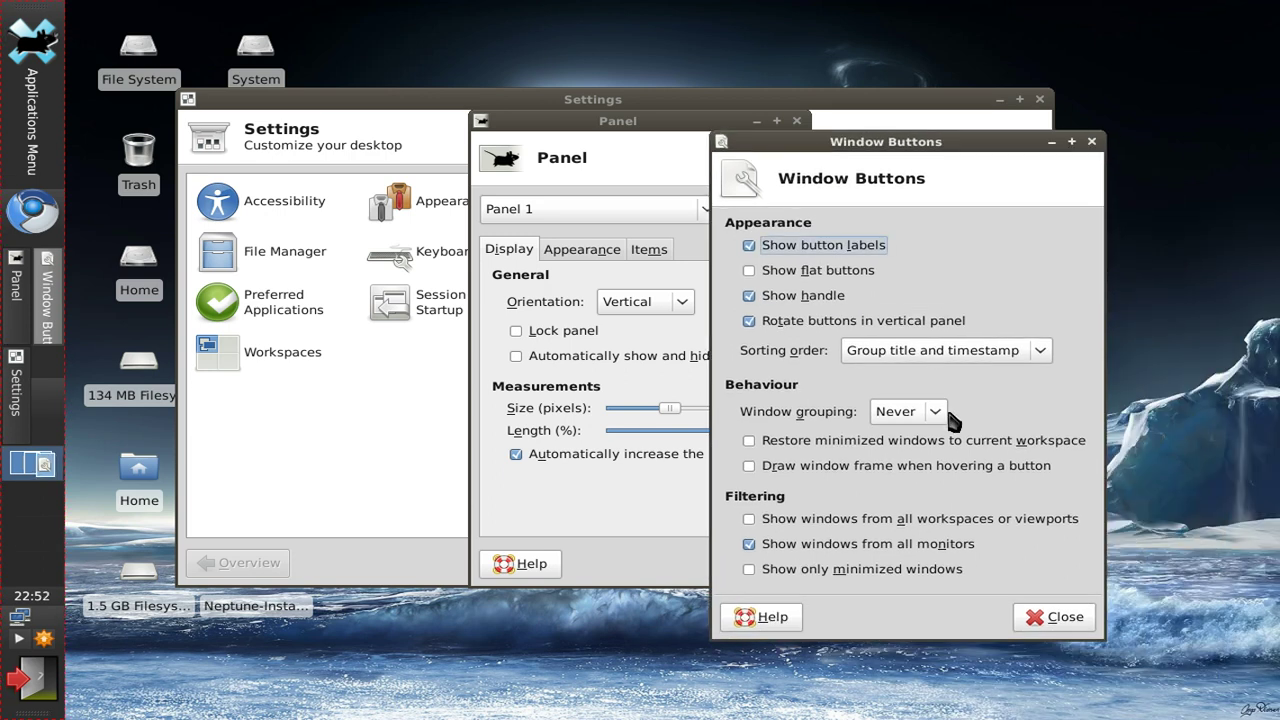
click(826, 333)
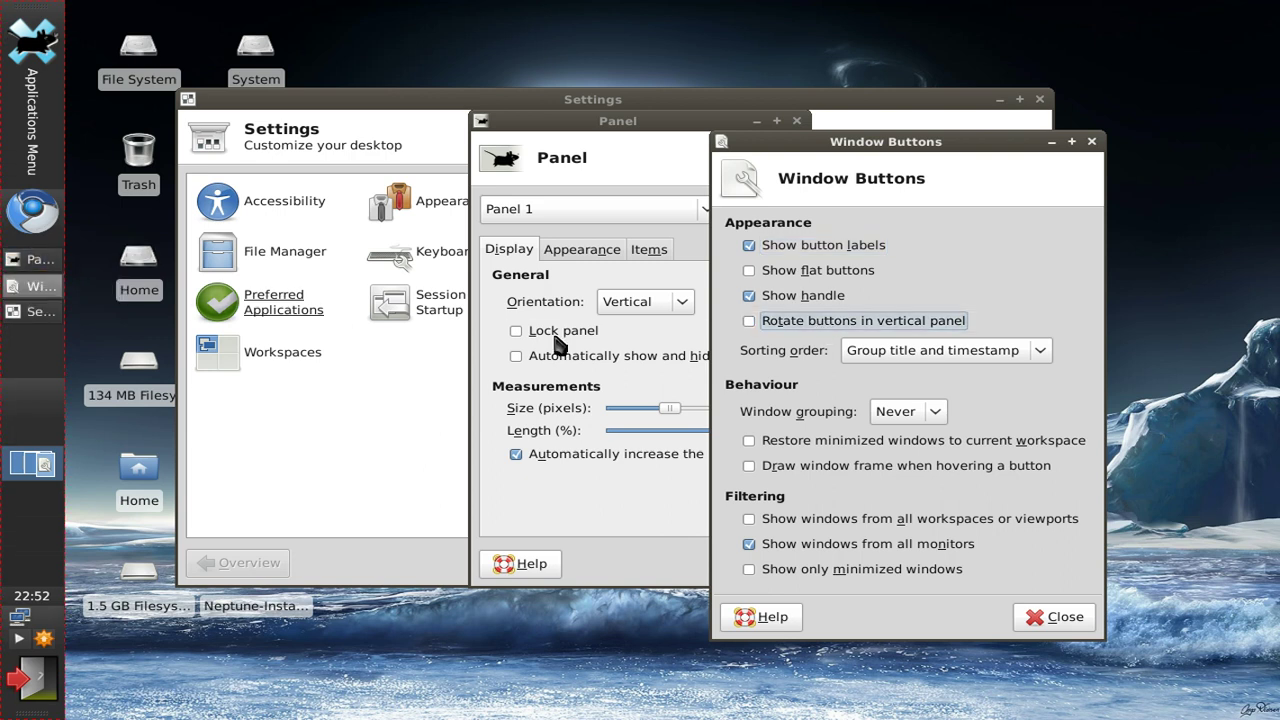
click(806, 328)
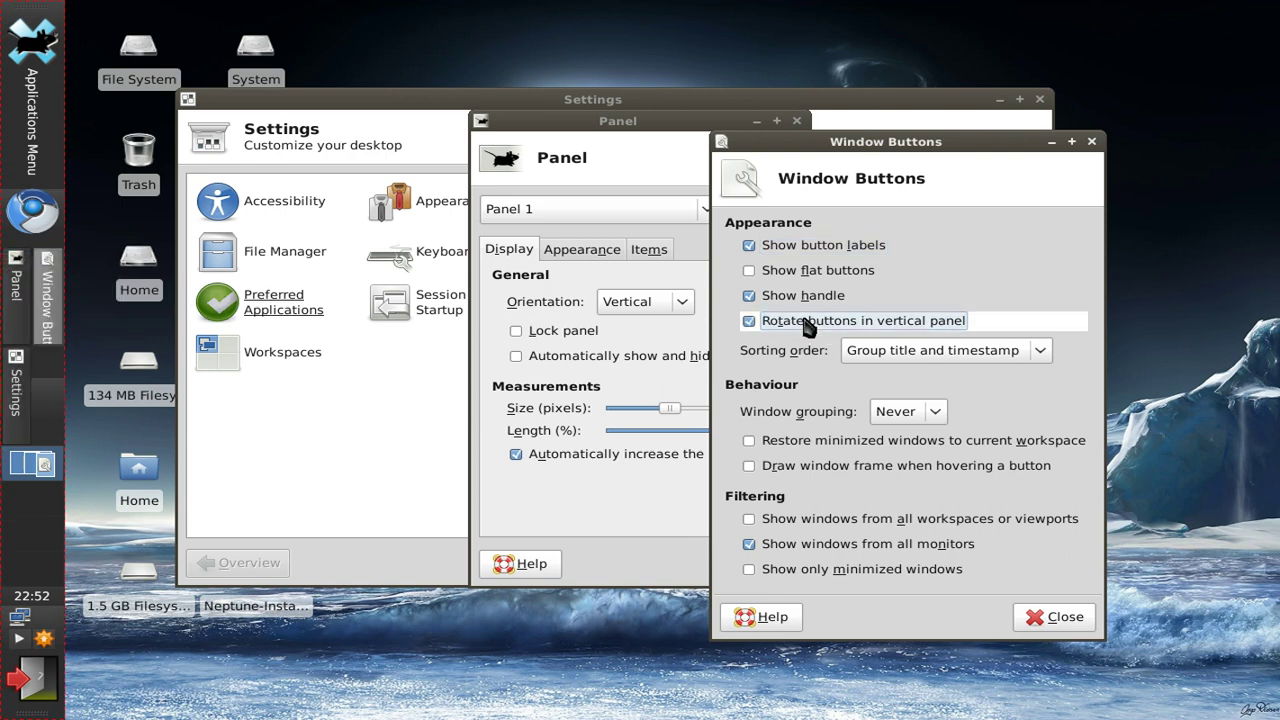
click(805, 325)
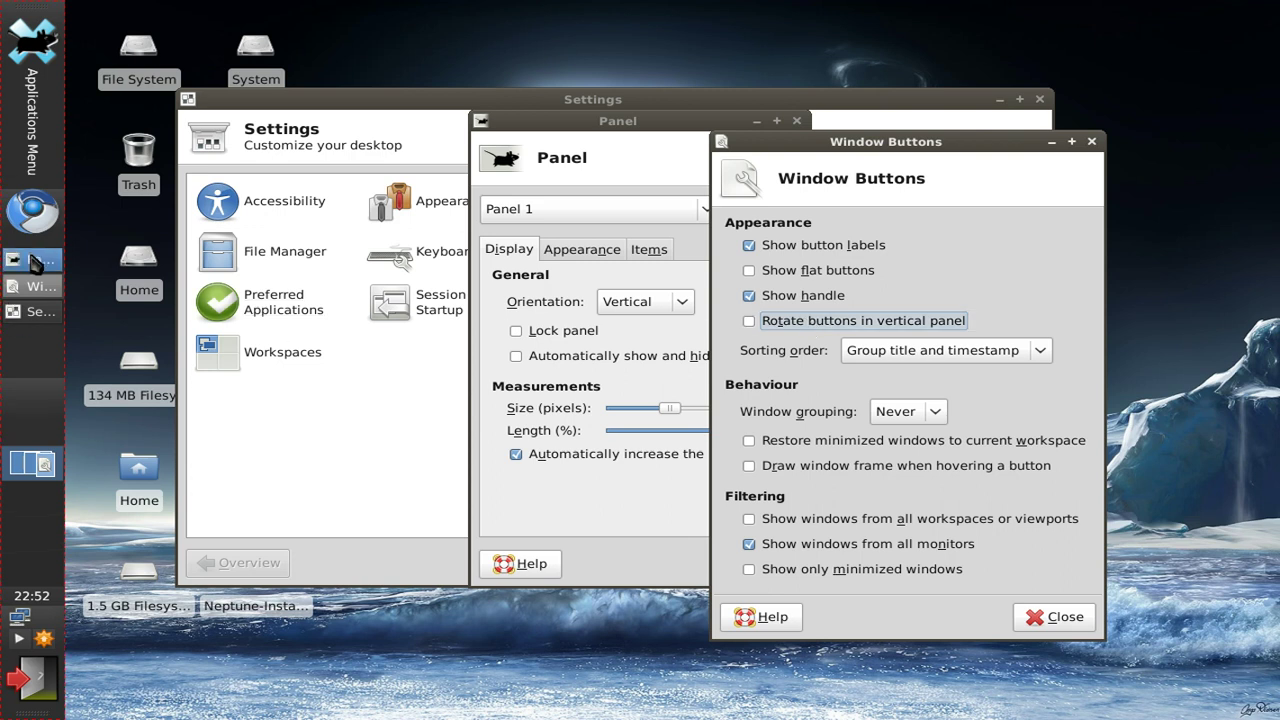
click(757, 321)
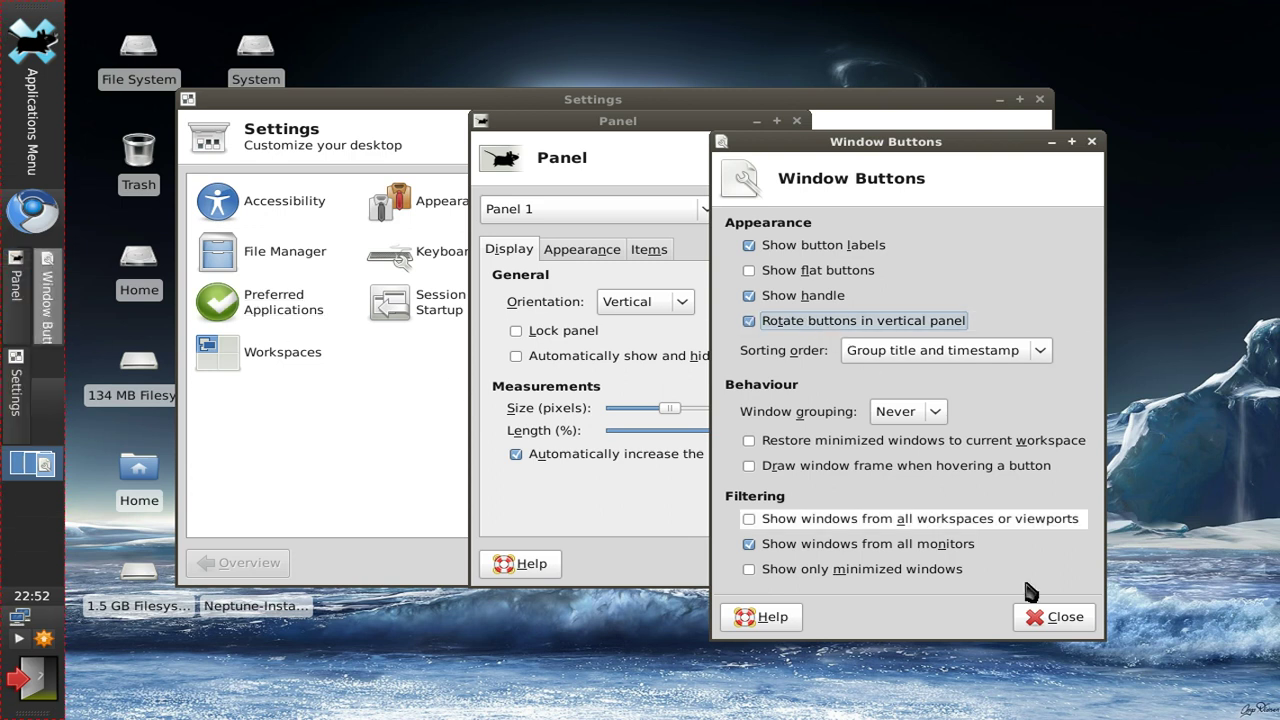
click(1058, 618)
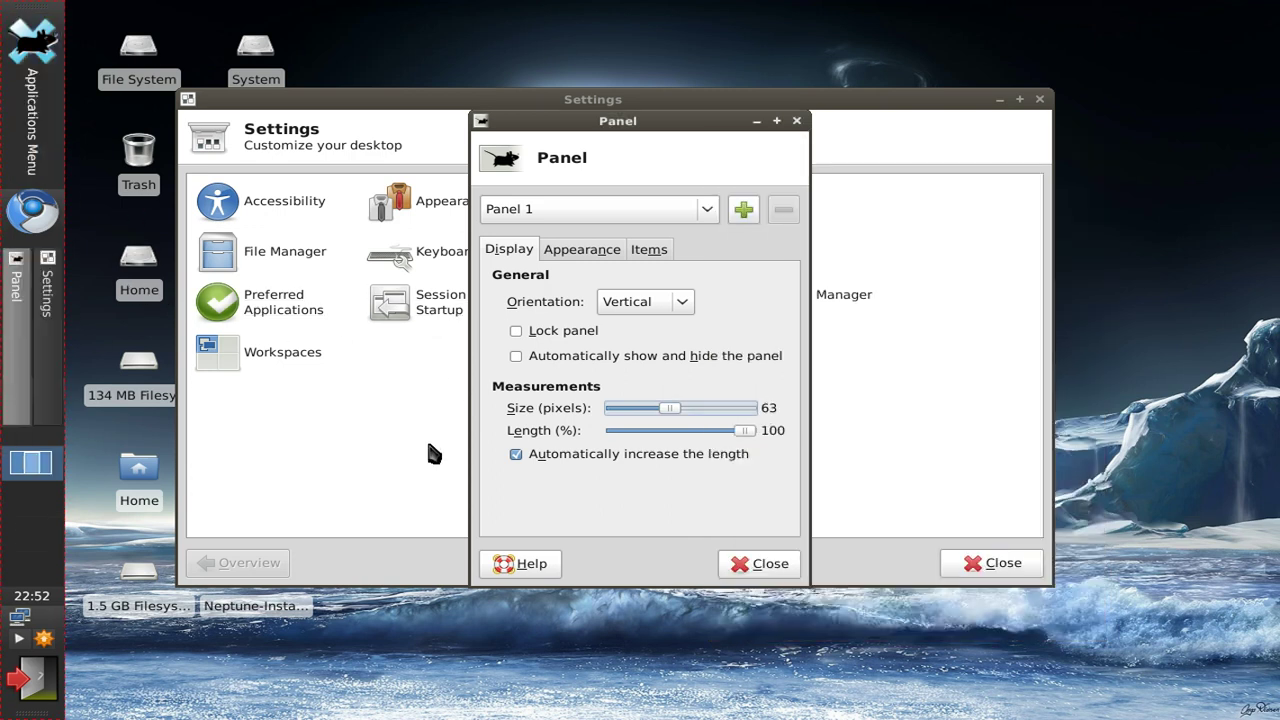
drag(672, 410, 636, 410)
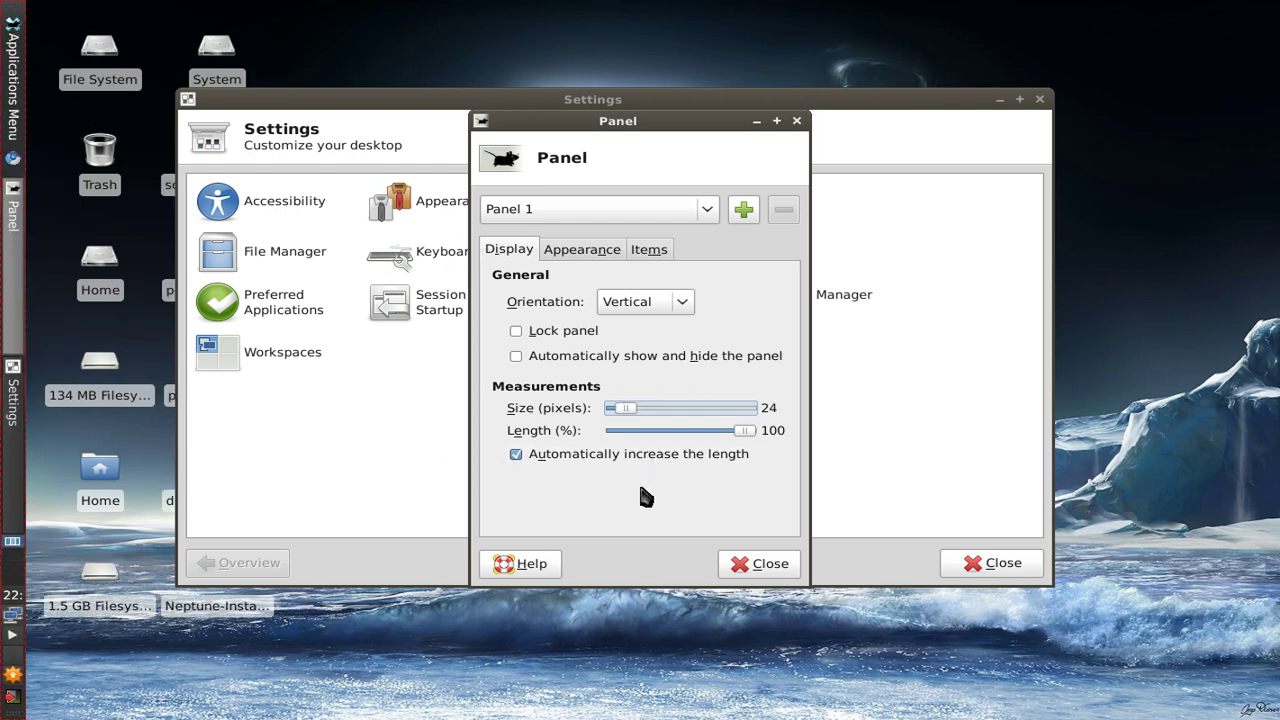
Set Panel 1's orientation to Horizontal along the top and try a shorter length
click(684, 304)
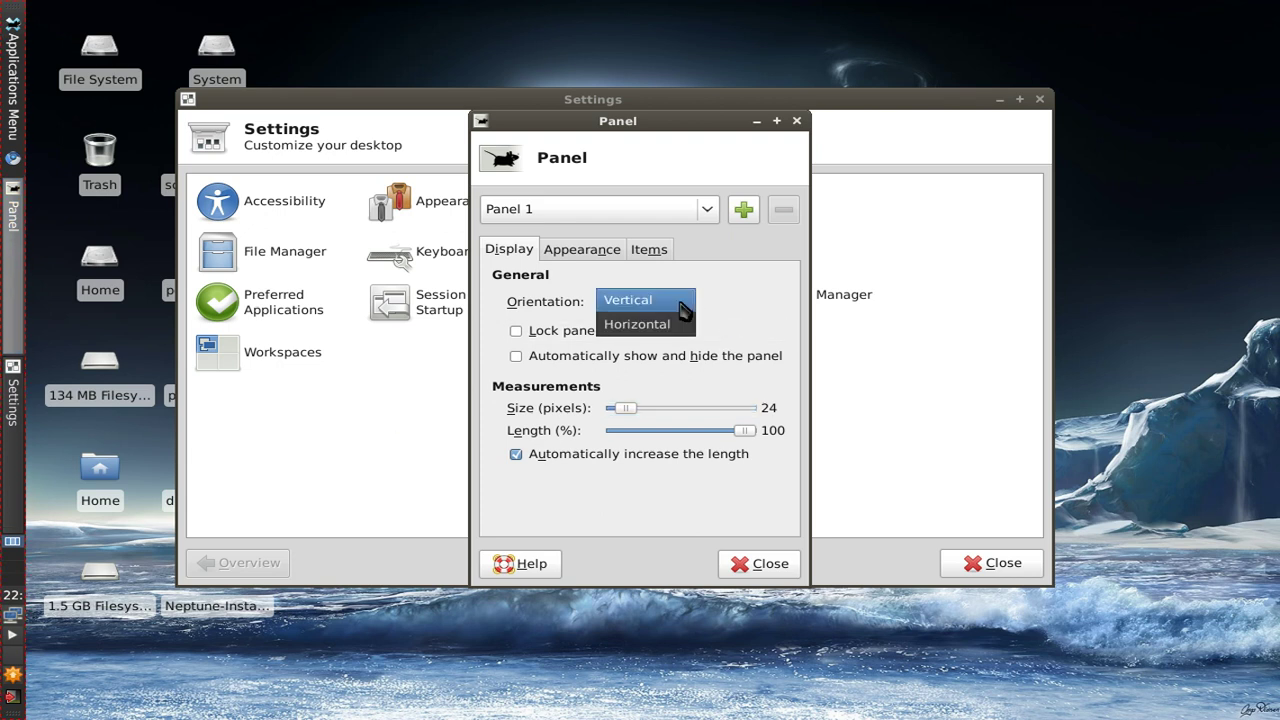
click(682, 326)
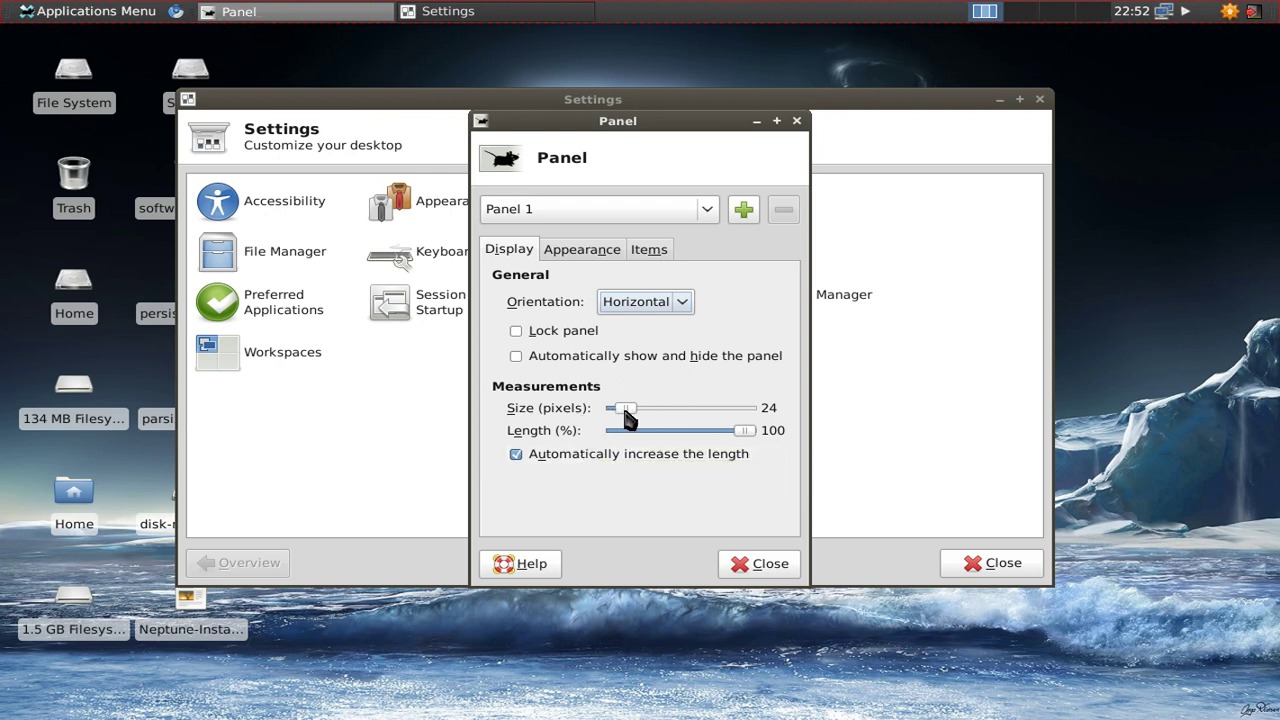
drag(745, 433, 783, 437)
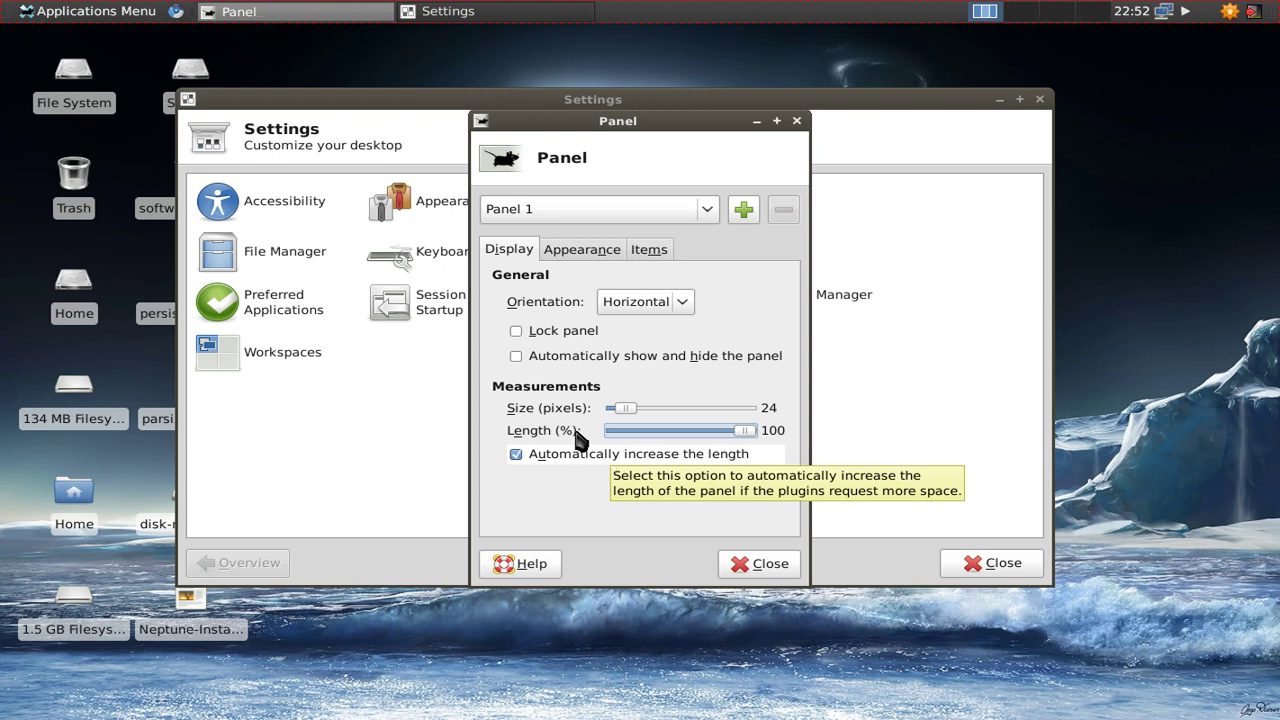
Lock Panel 1 in place and look over its background style choices and Items list
click(565, 331)
click(589, 251)
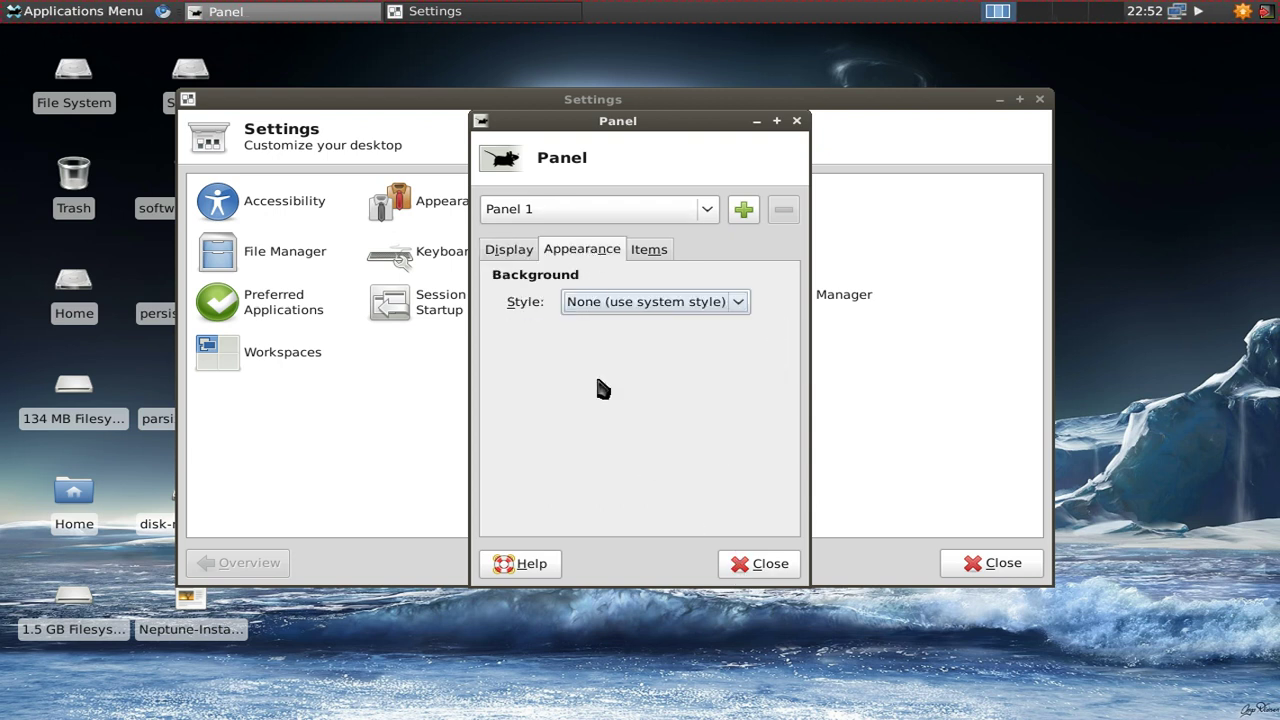
click(745, 309)
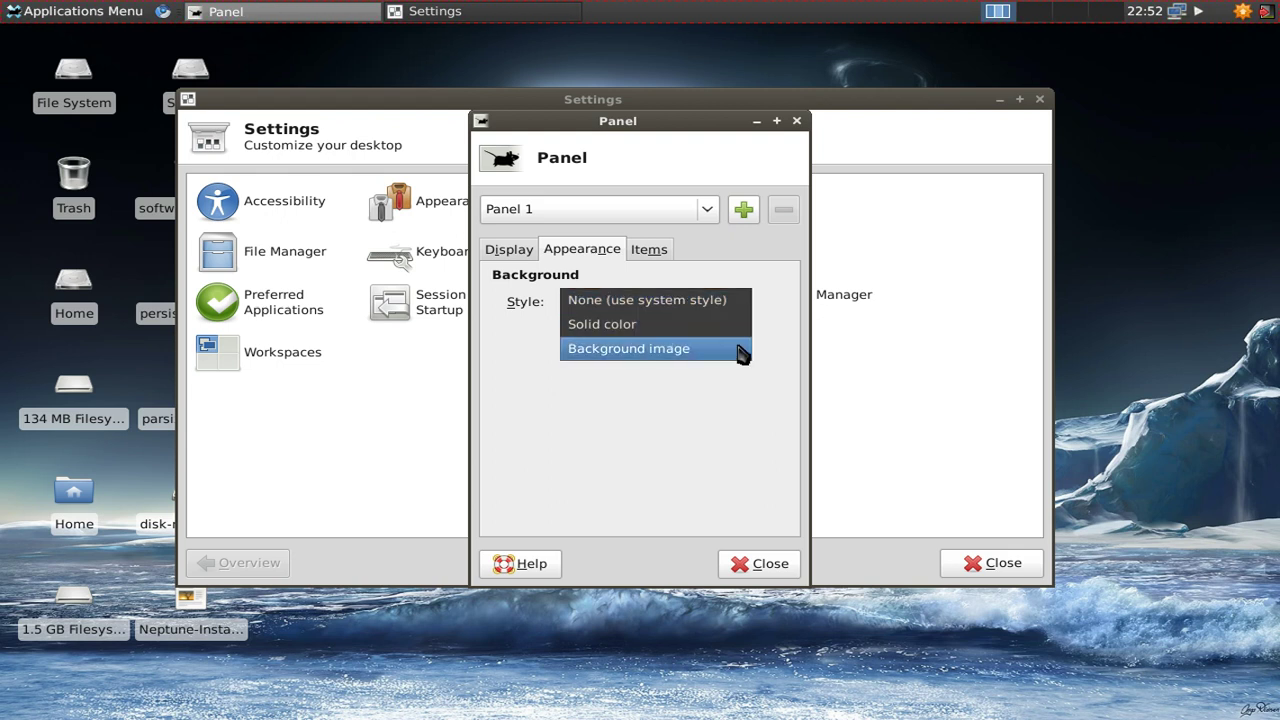
click(745, 275)
click(667, 257)
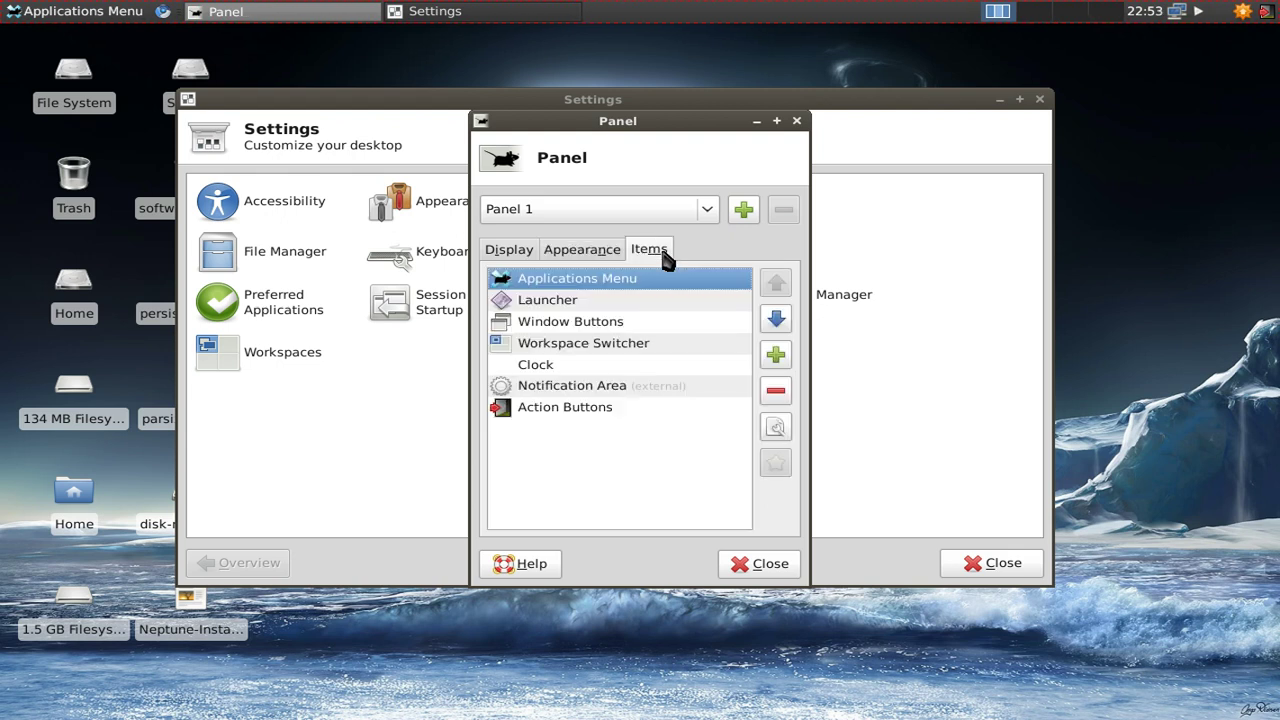
click(563, 251)
Change the panel background style to Solid color, then to Background image
click(645, 303)
click(648, 333)
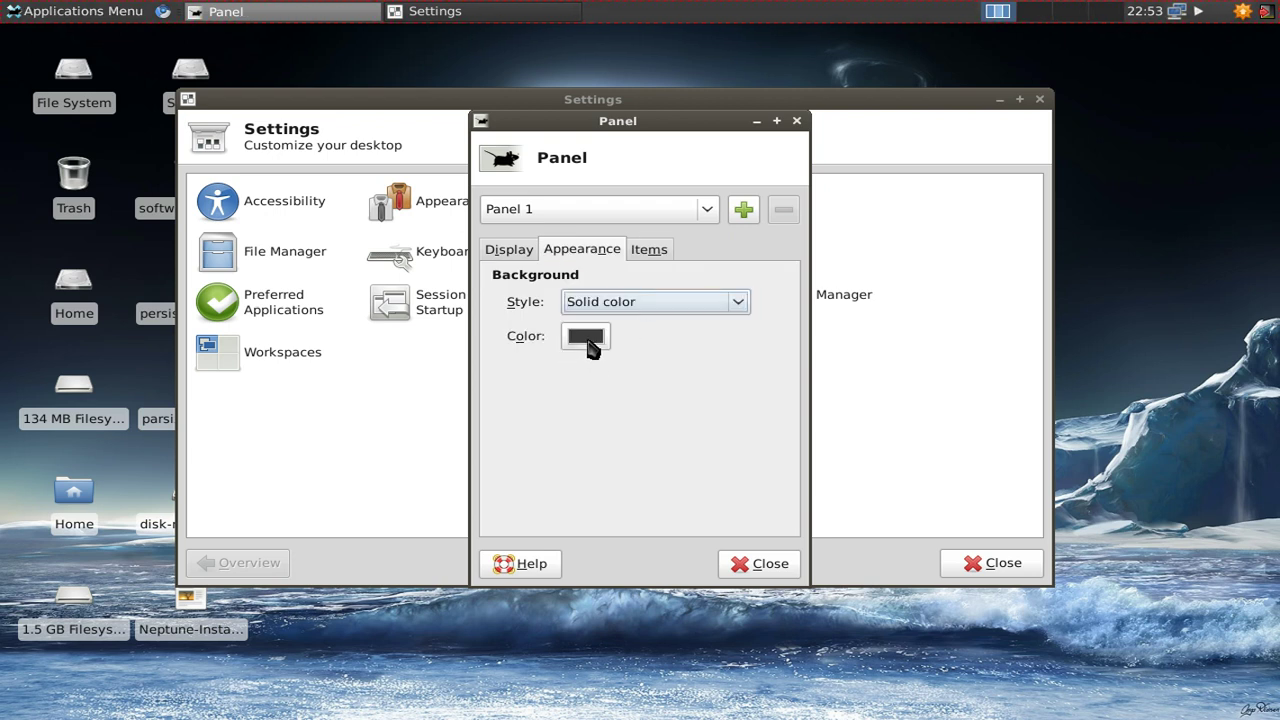
click(669, 301)
click(680, 330)
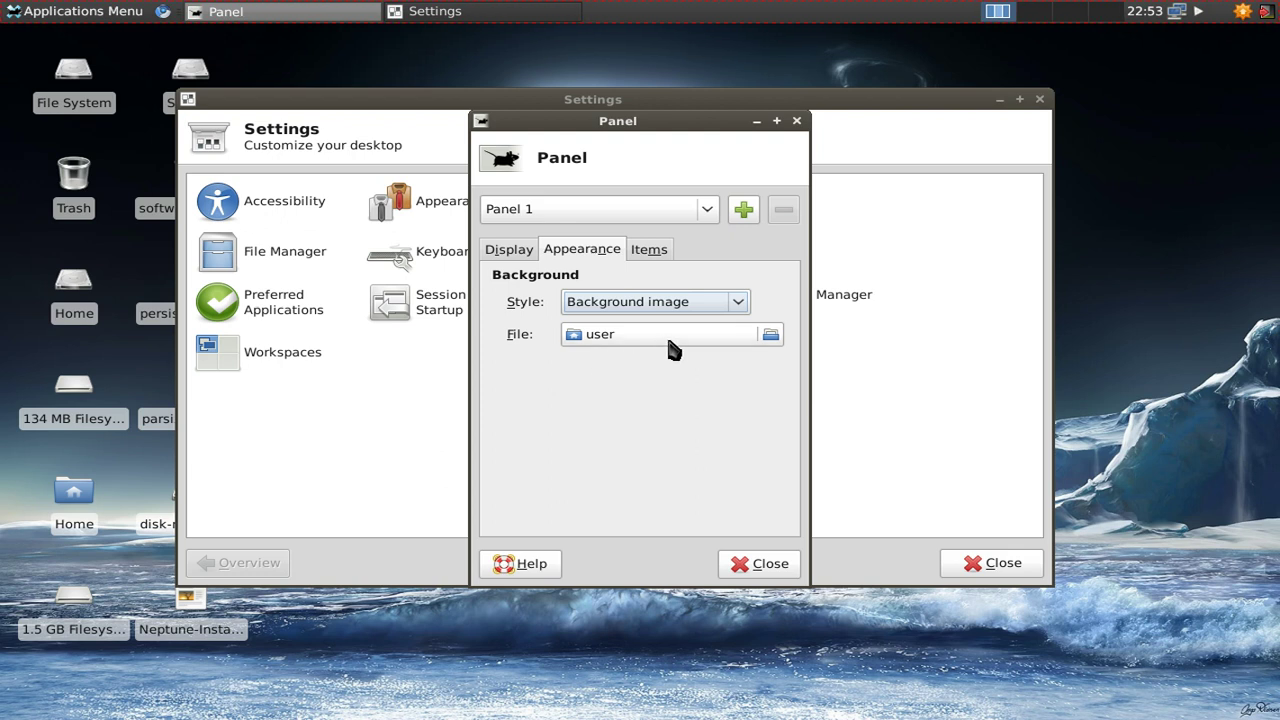
click(652, 253)
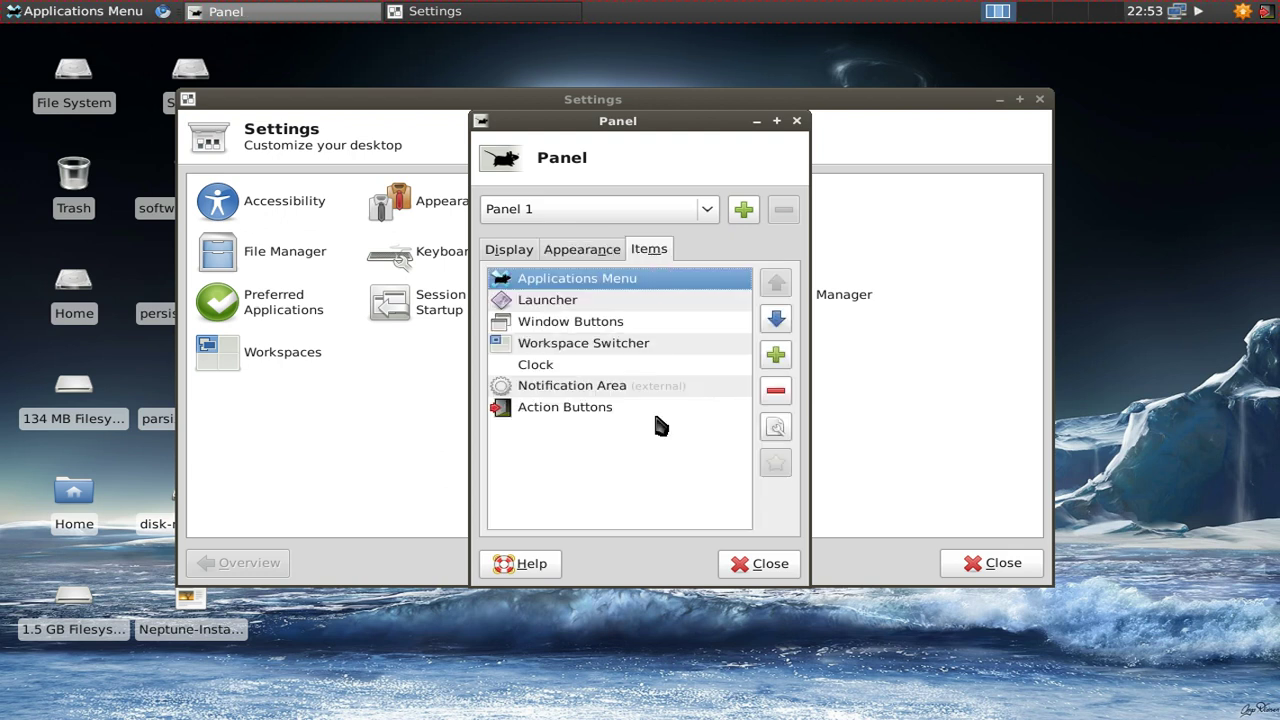
click(513, 250)
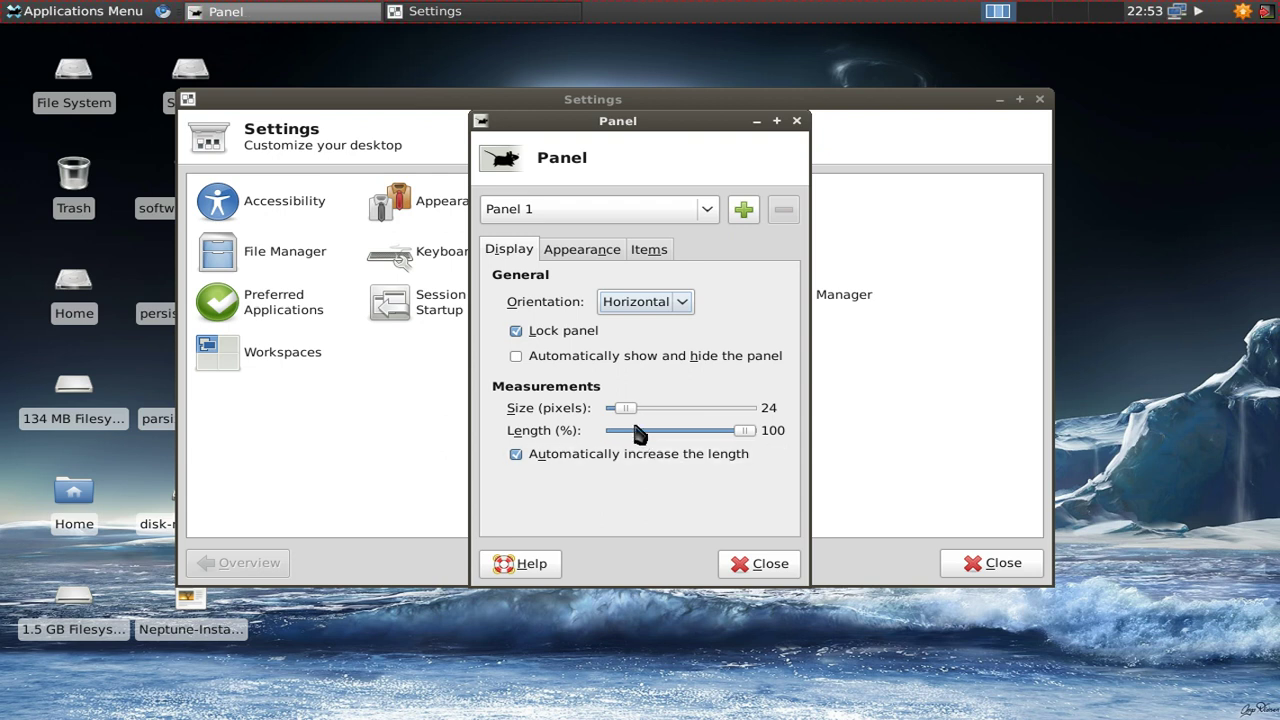
click(578, 262)
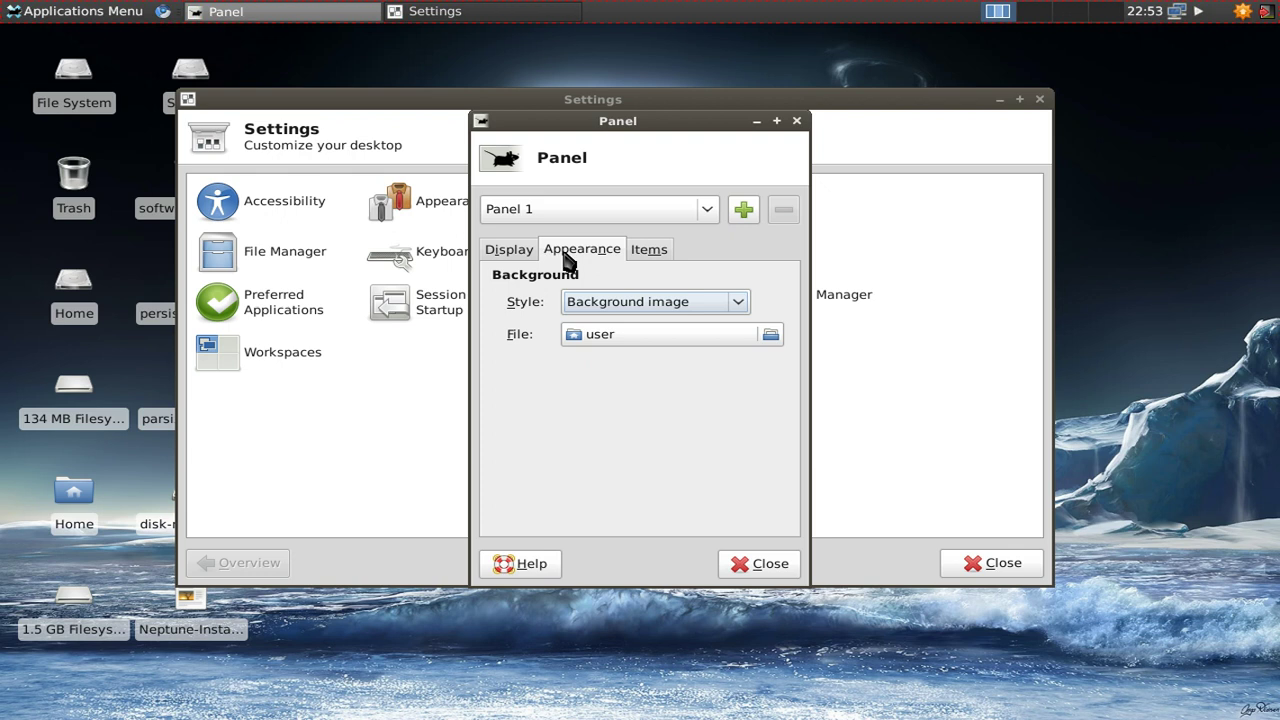
Close the panel preferences, enable display compositing in Window Manager Tweaks, and drag the window to see translucency
click(652, 252)
click(768, 566)
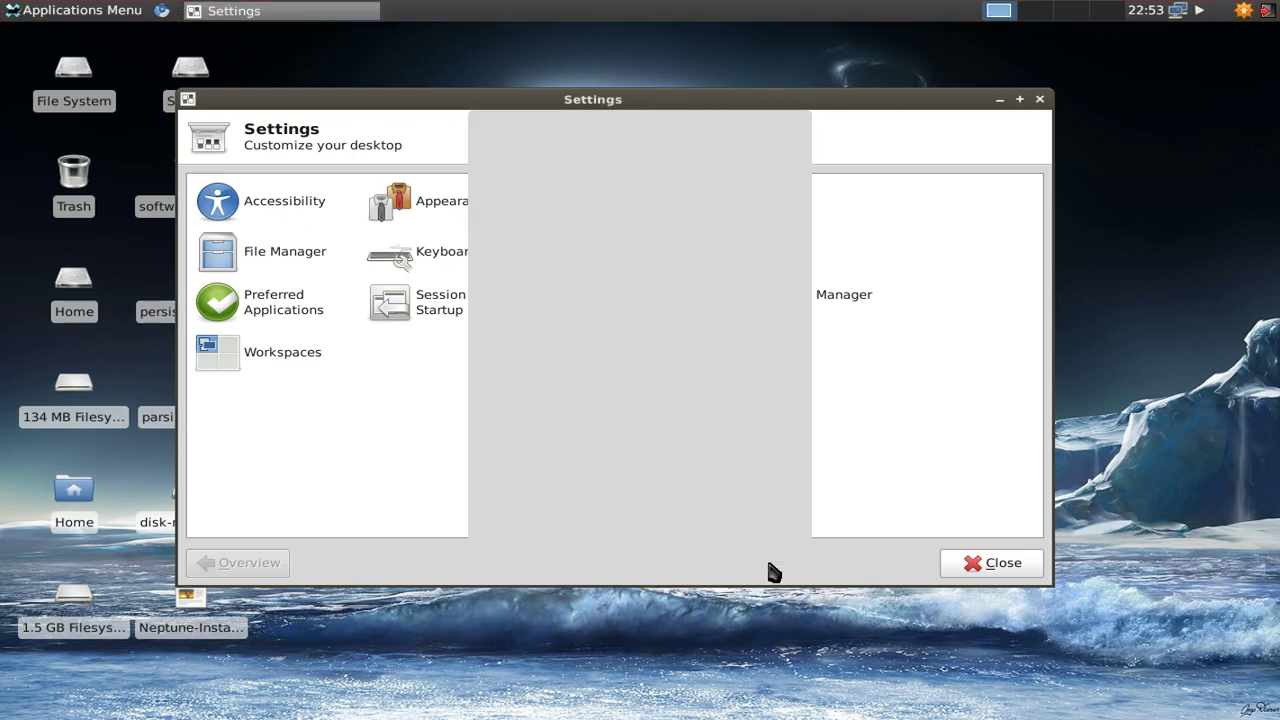
click(778, 325)
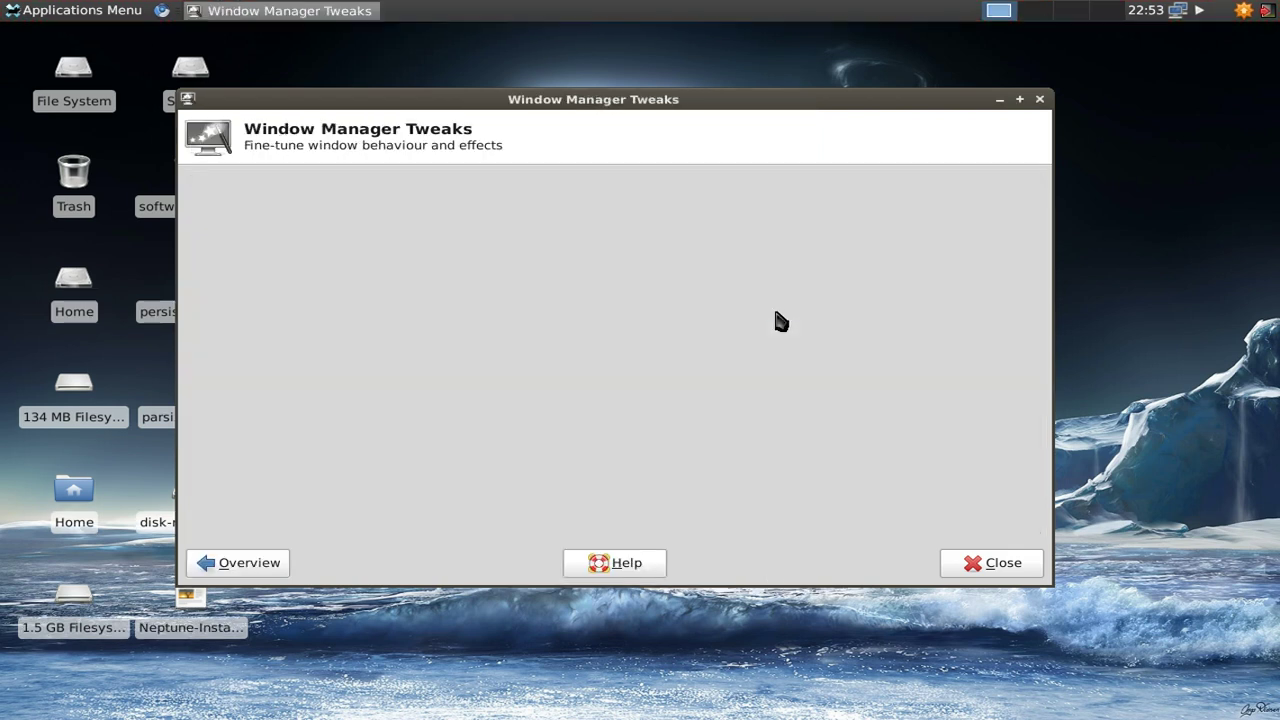
click(595, 188)
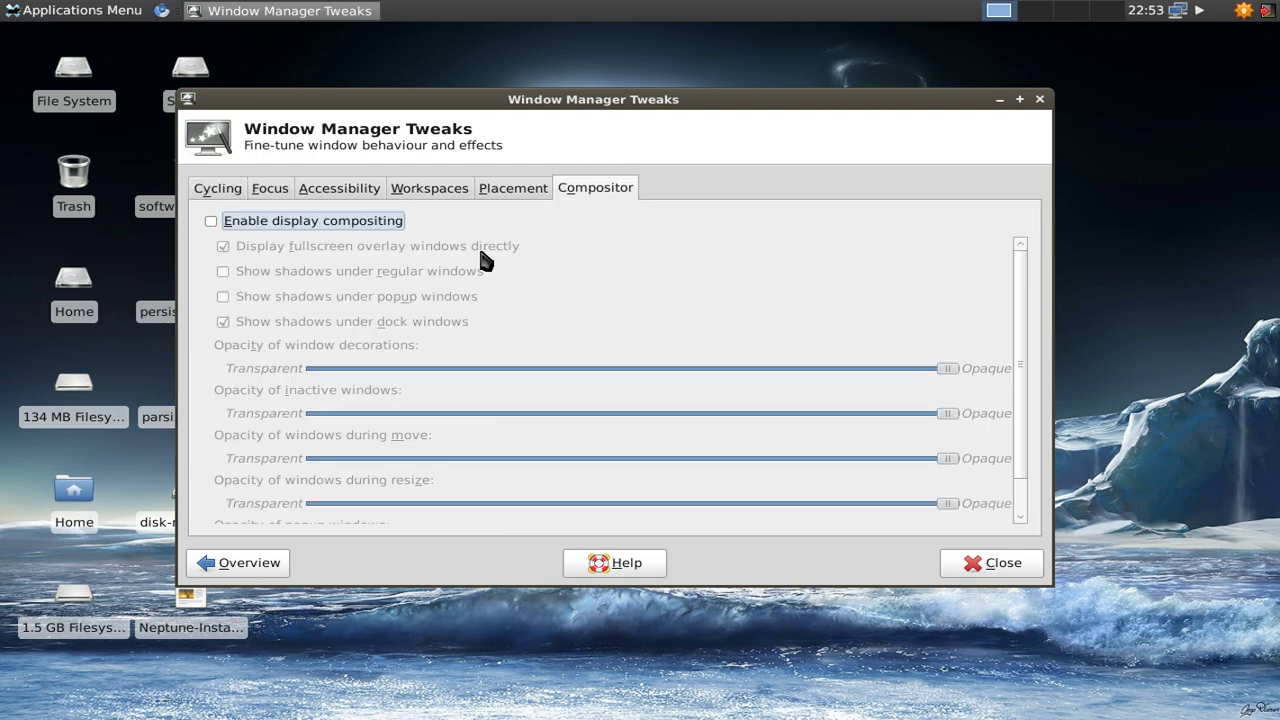
click(211, 221)
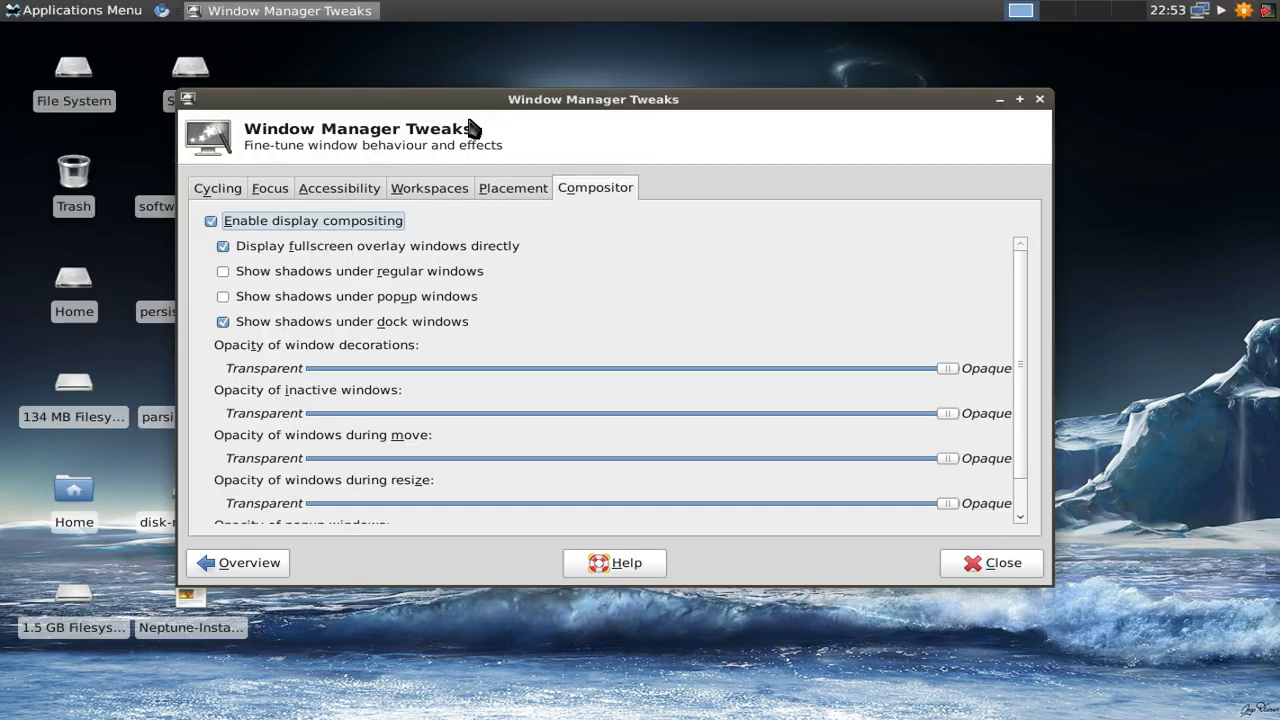
drag(482, 105, 449, 125)
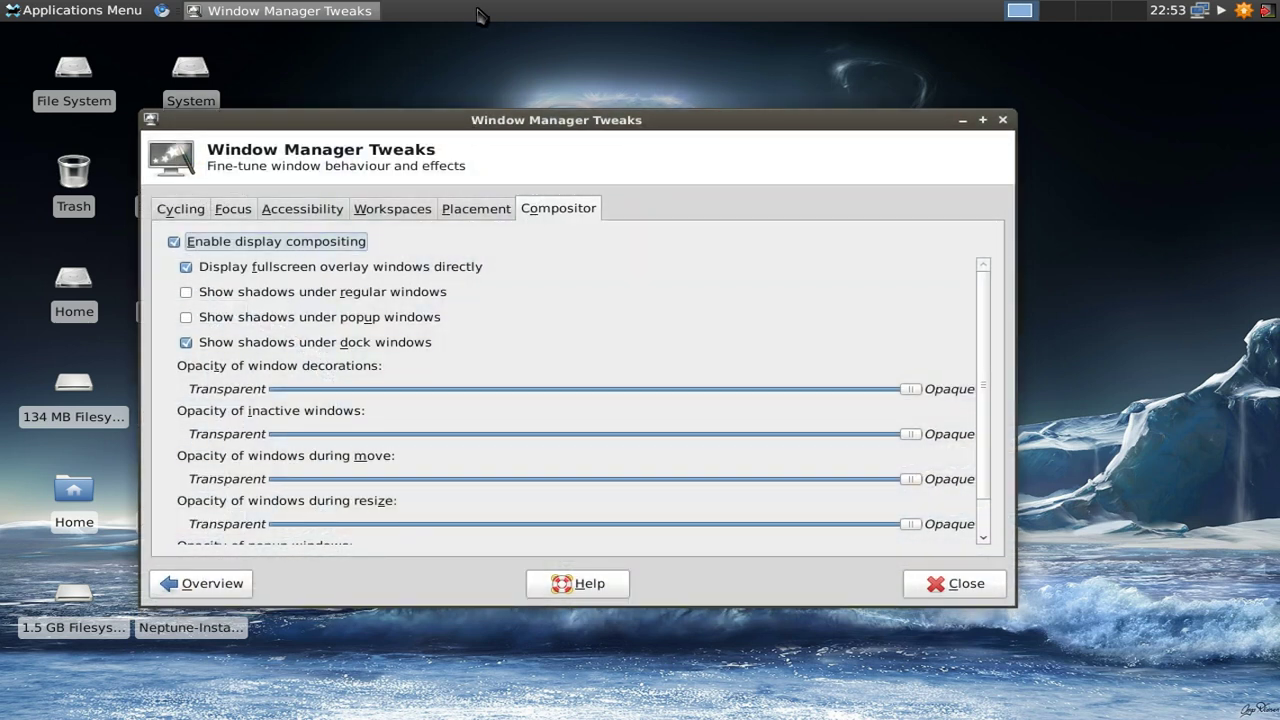
Open Panel Preferences from the panel's context menu, showing the Appearance tab
right_click(480, 15)
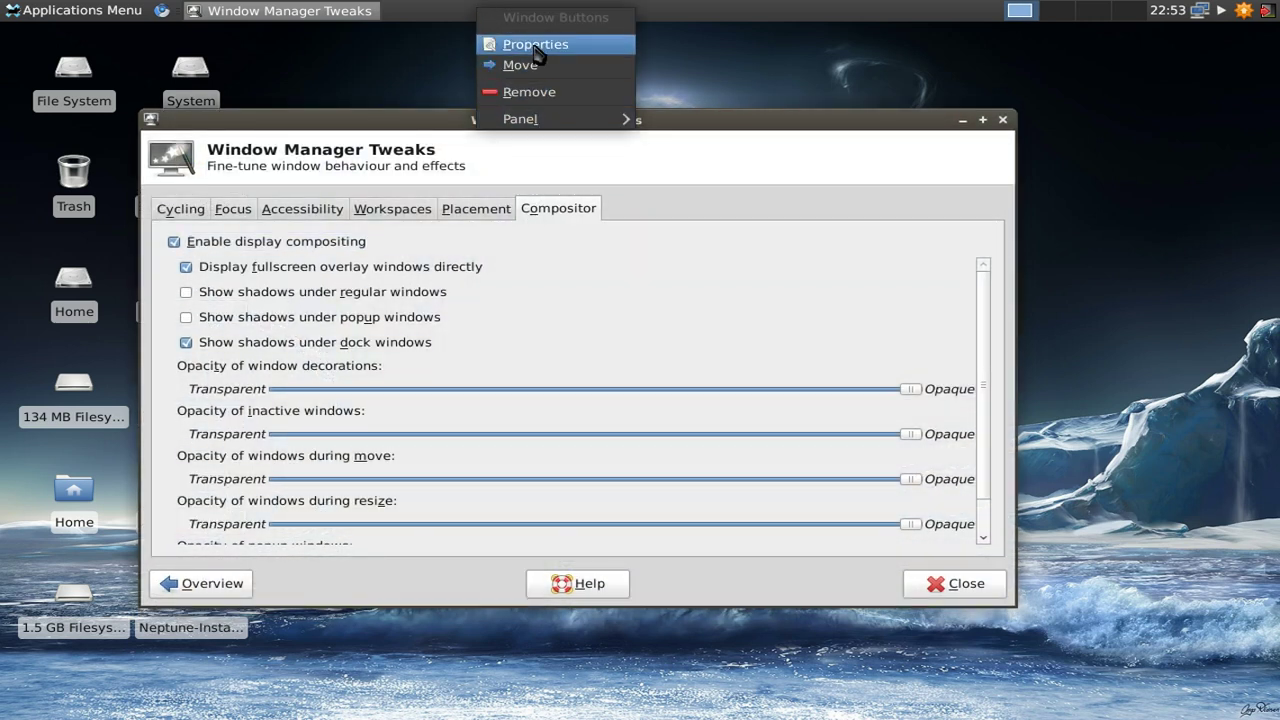
mouse_move(580, 121)
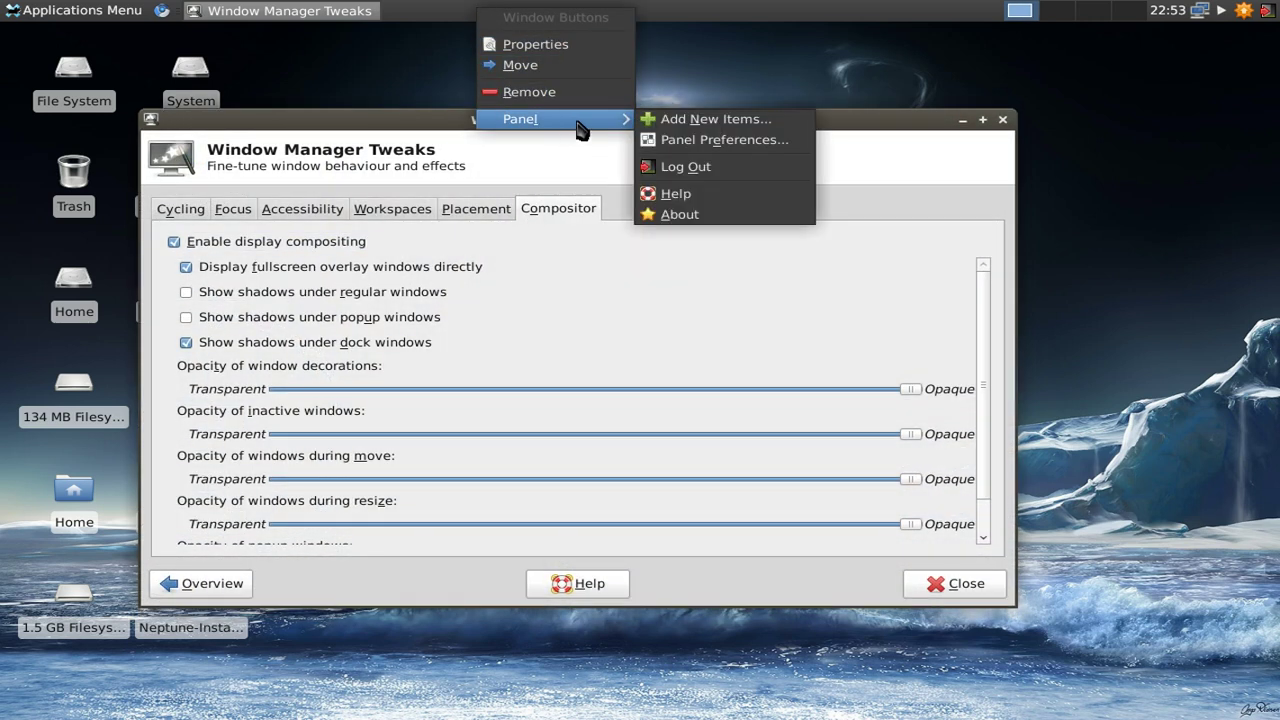
click(714, 142)
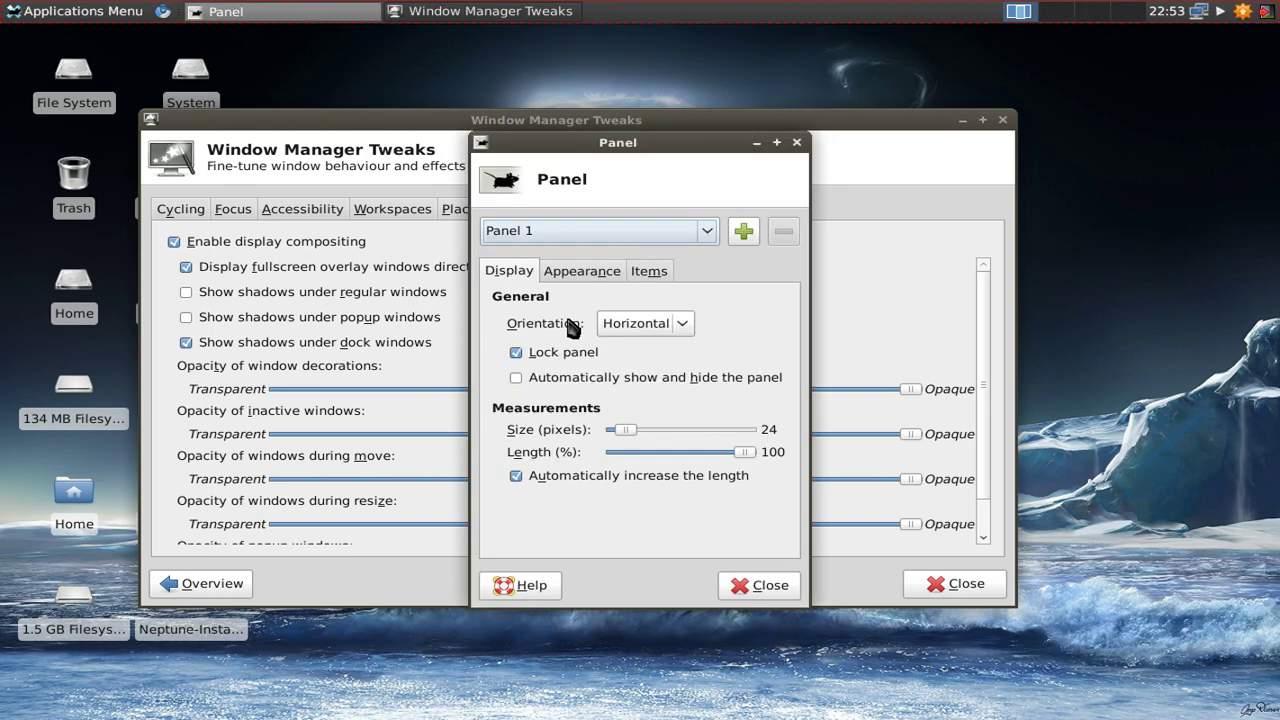
click(578, 271)
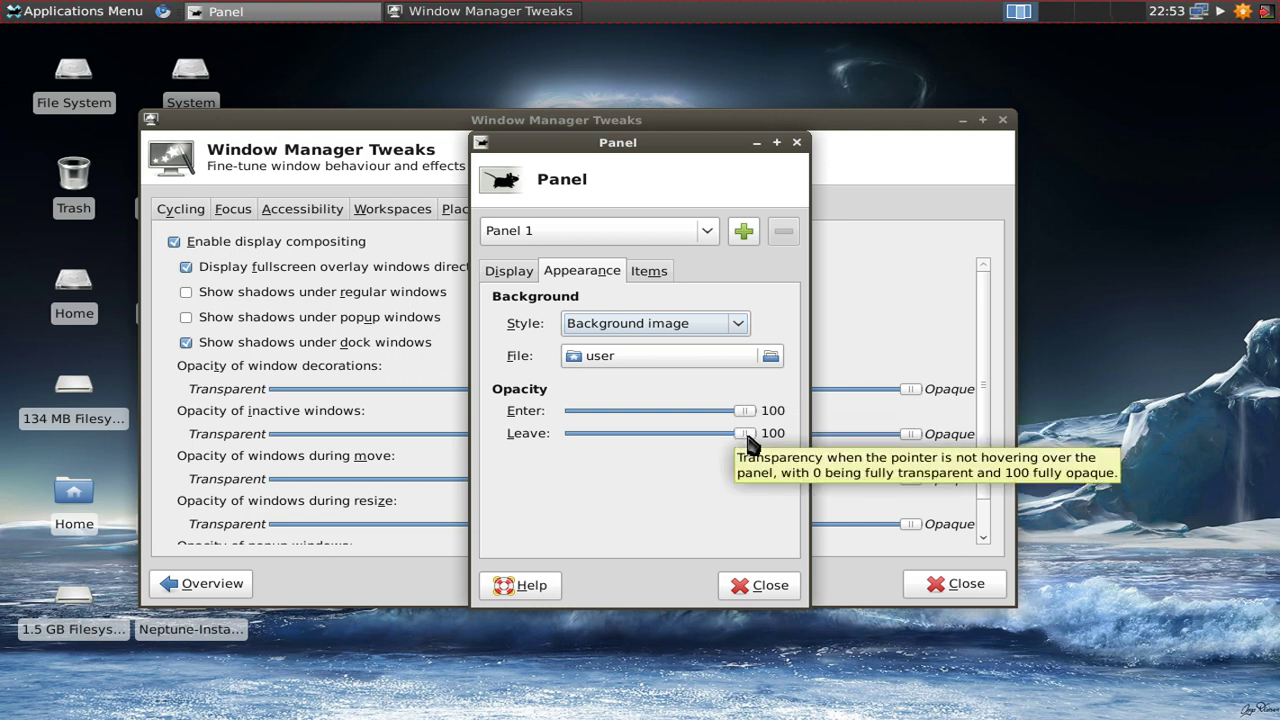
Set Leave opacity to 40 and Enter opacity to 80, then test with the Applications menu
drag(745, 436, 643, 440)
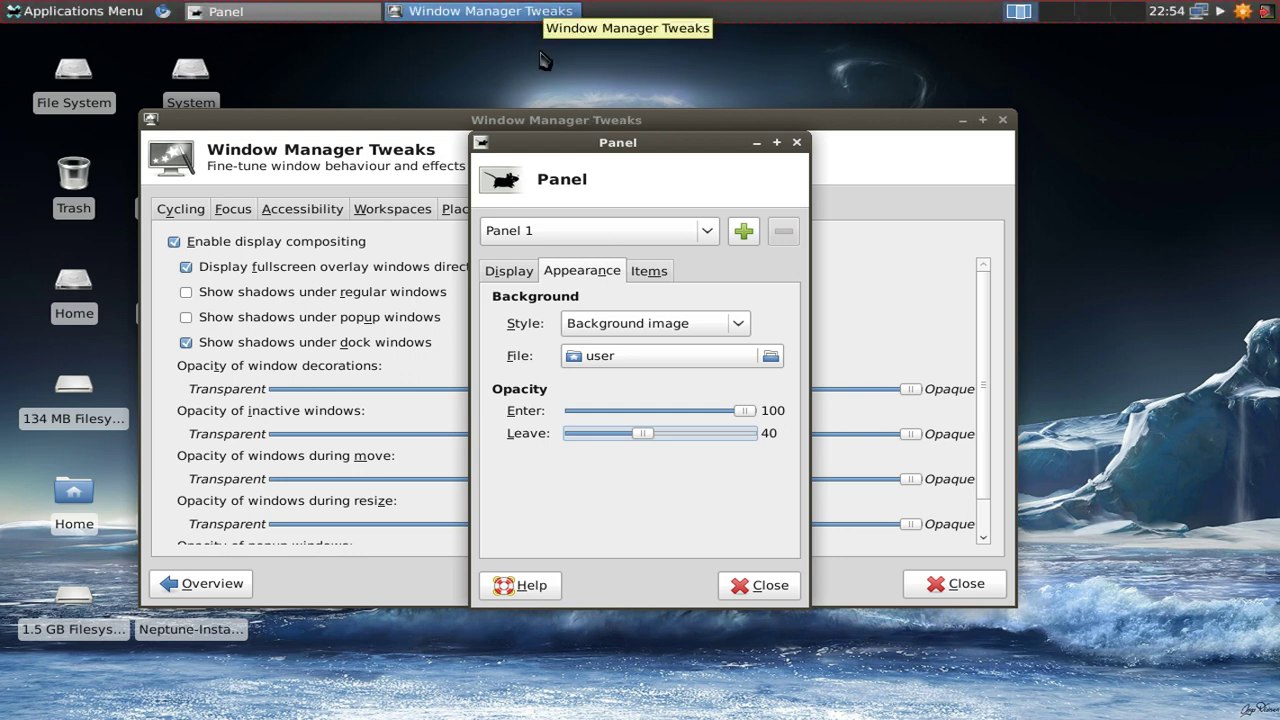
drag(745, 413, 715, 420)
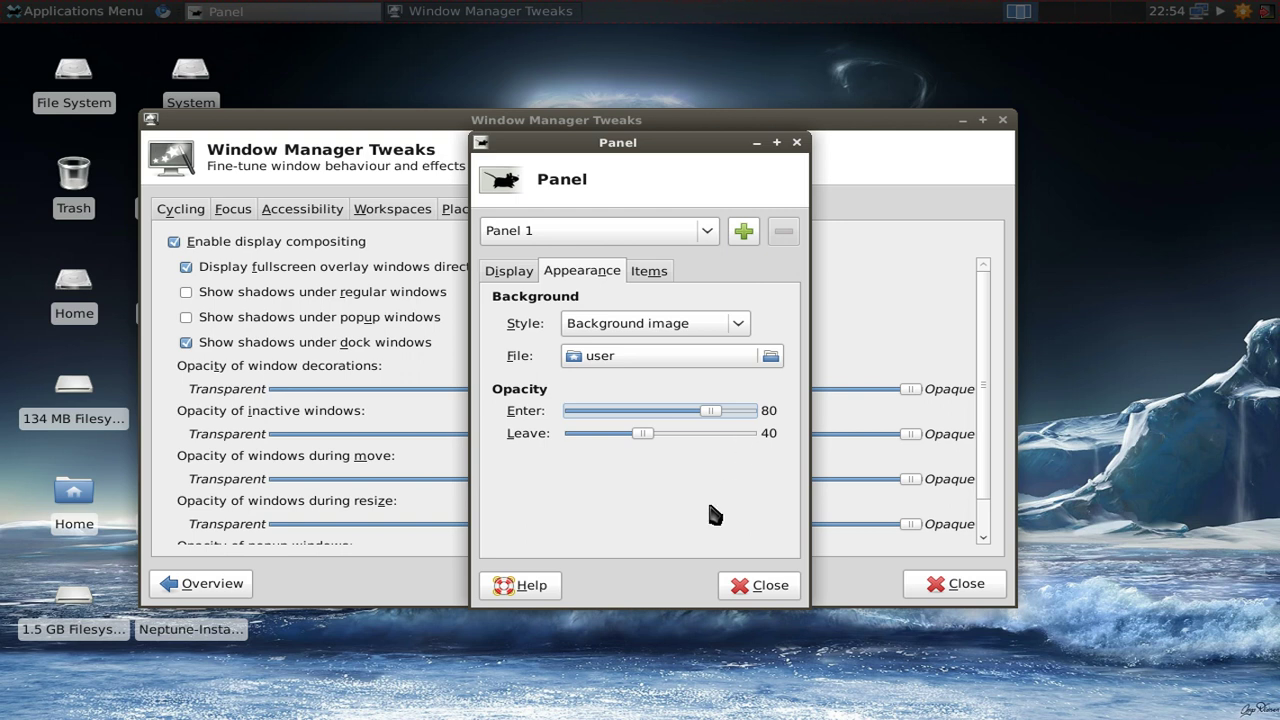
click(55, 12)
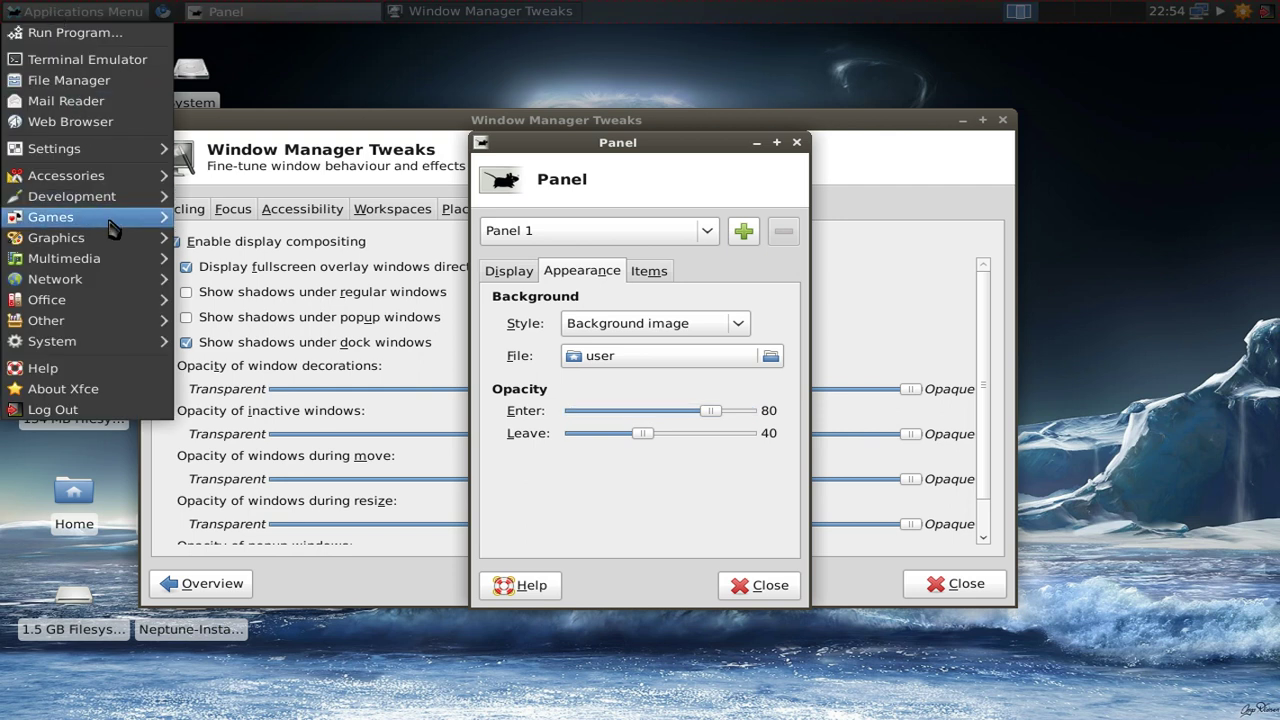
Raise Enter and Leave opacity to 100, briefly trying Leave at 0, then close the panel settings
mouse_move(108, 182)
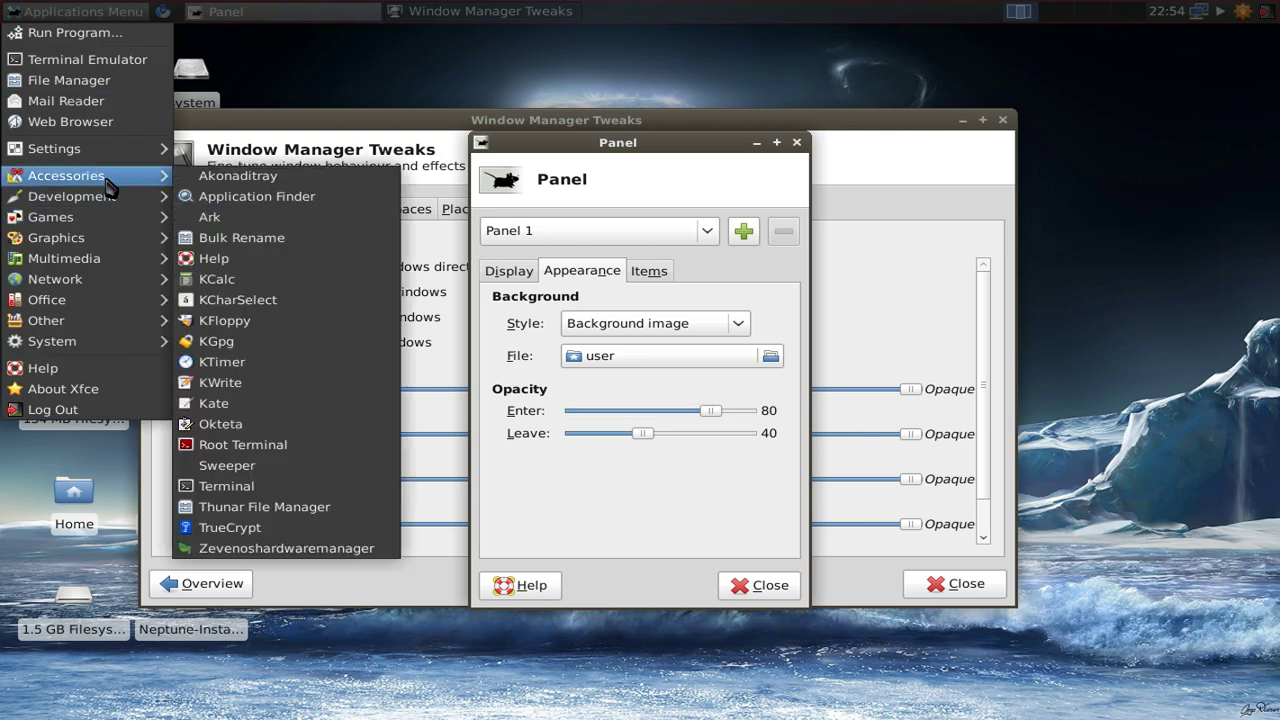
click(60, 11)
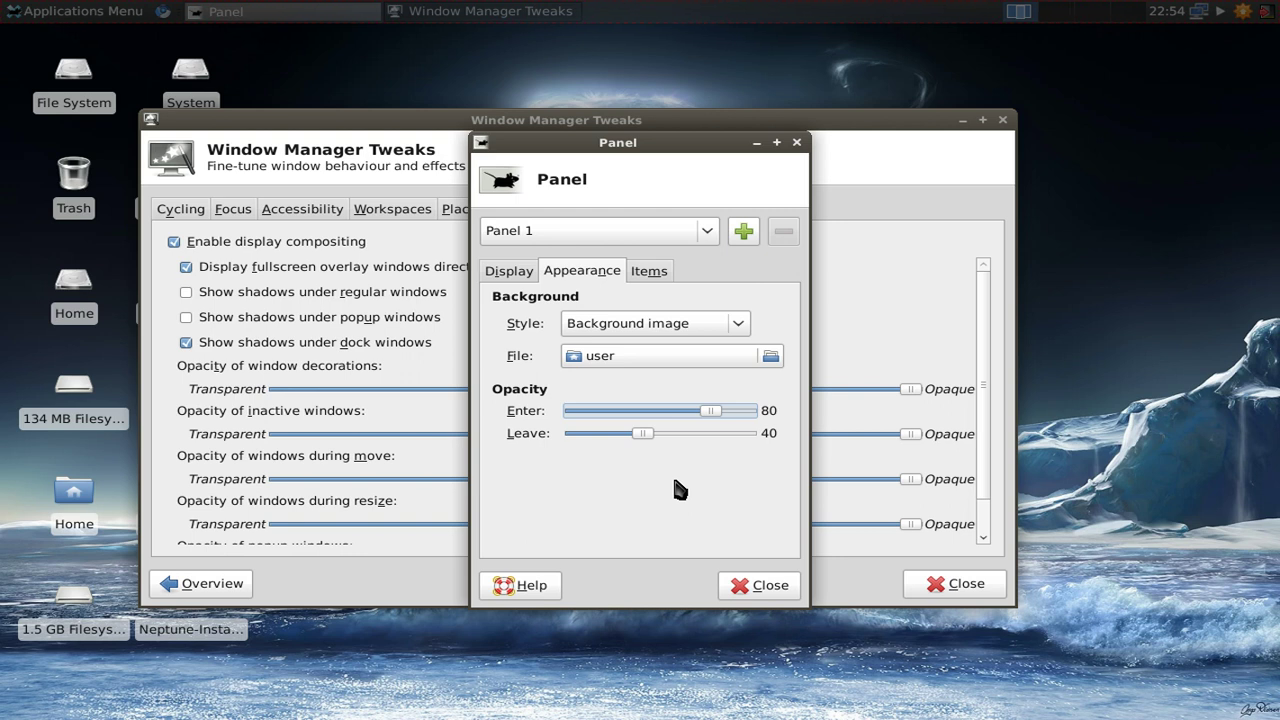
drag(712, 411, 755, 412)
drag(645, 437, 762, 446)
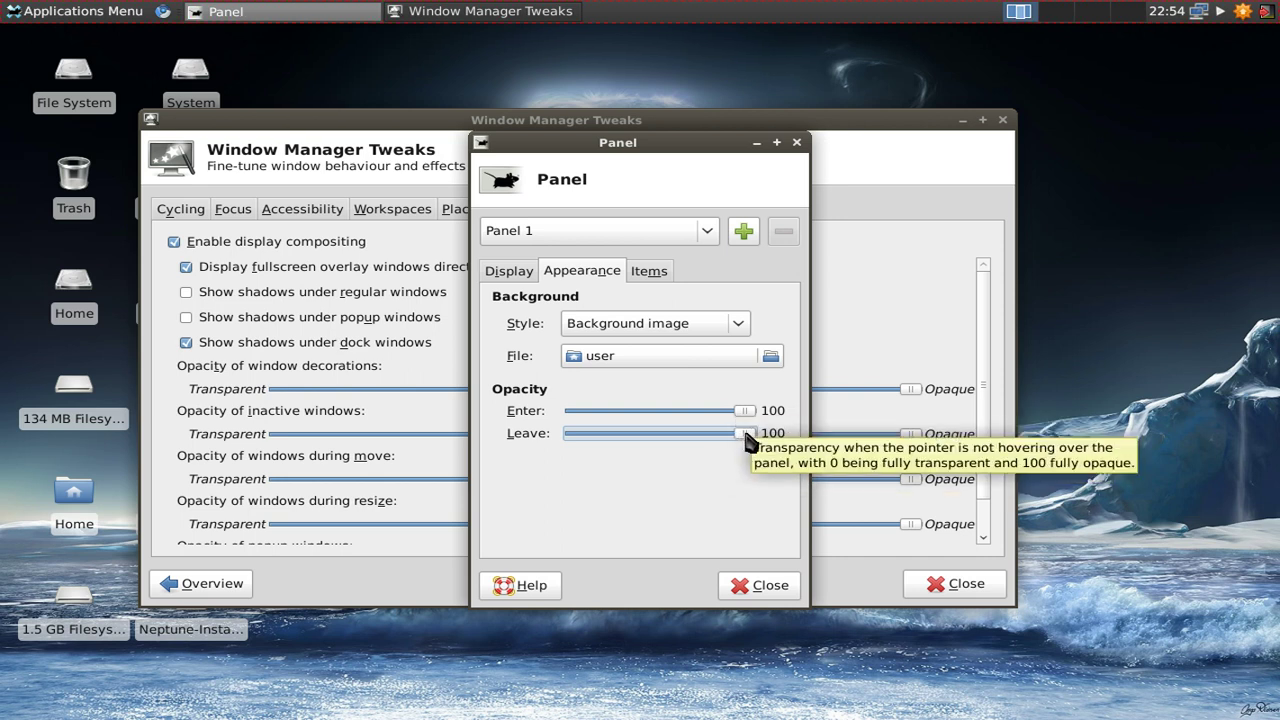
drag(746, 432, 521, 446)
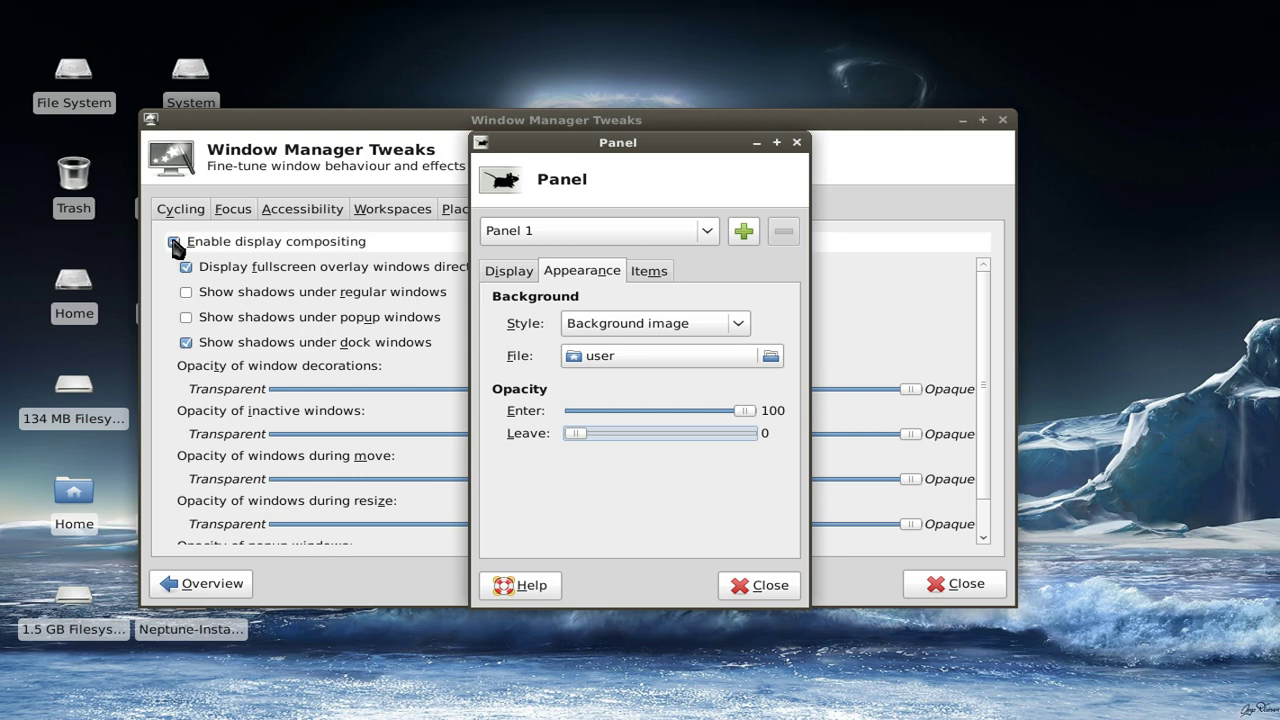
mouse_move(110, 10)
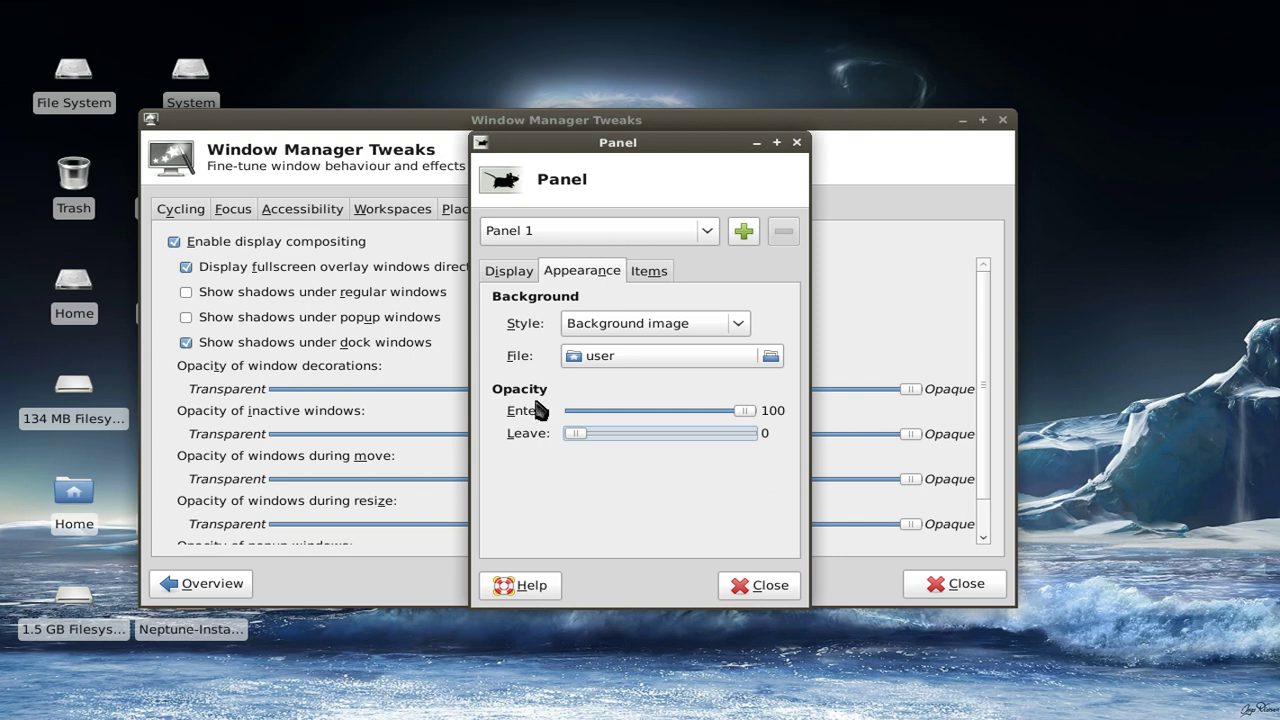
drag(575, 433, 749, 434)
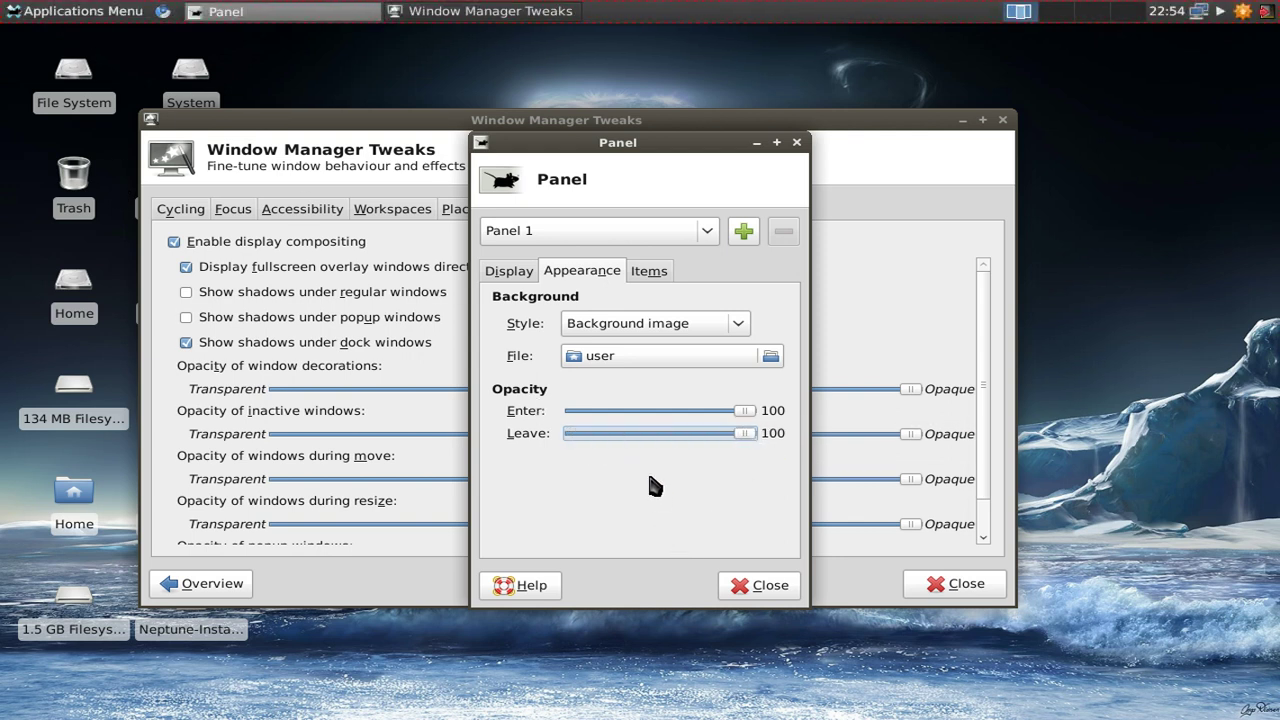
click(766, 586)
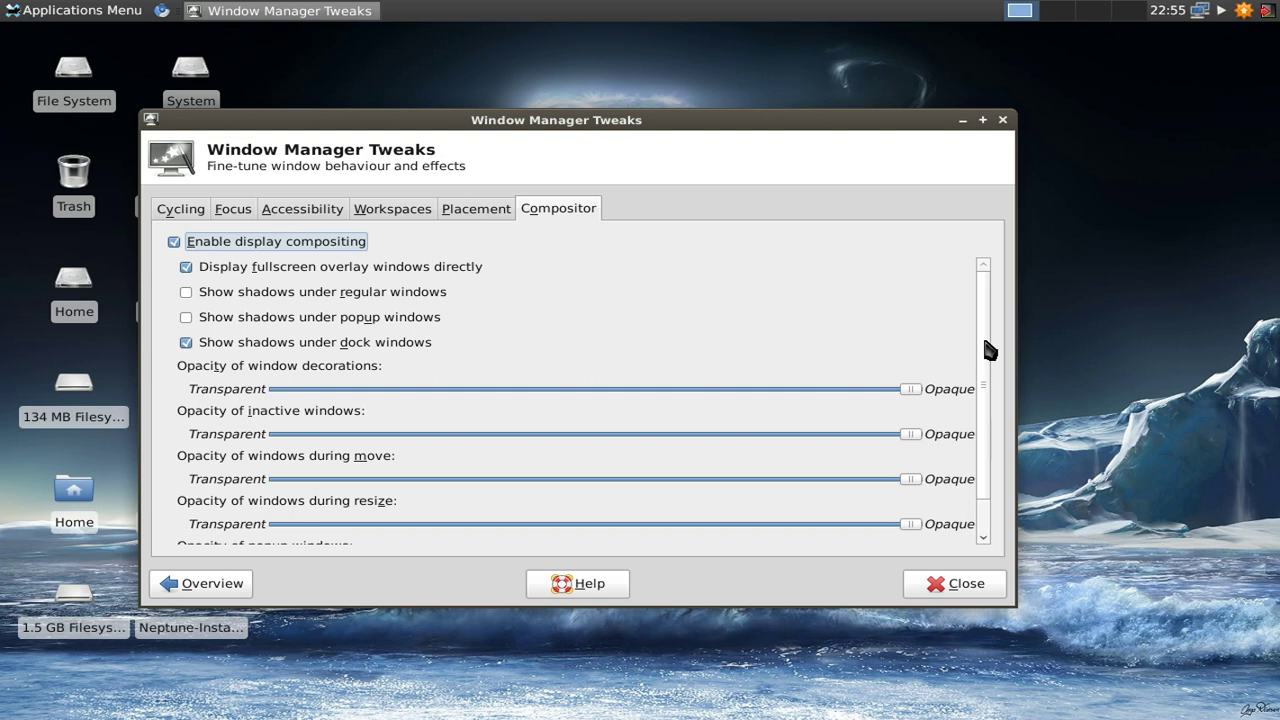
Browse the Window Manager Tweaks tabs, then open Window Manager settings from the overview
drag(988, 349, 997, 411)
scroll(997, 411, up, 2)
click(478, 210)
click(400, 213)
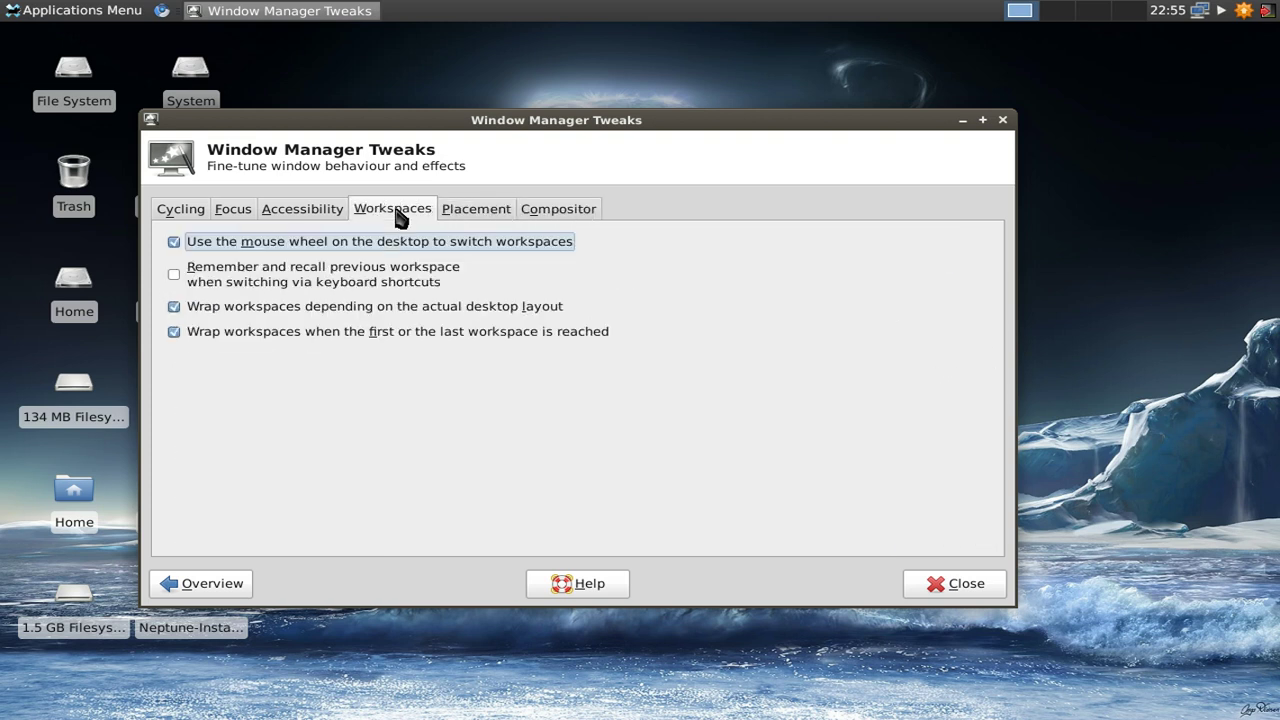
click(296, 214)
click(222, 212)
click(180, 215)
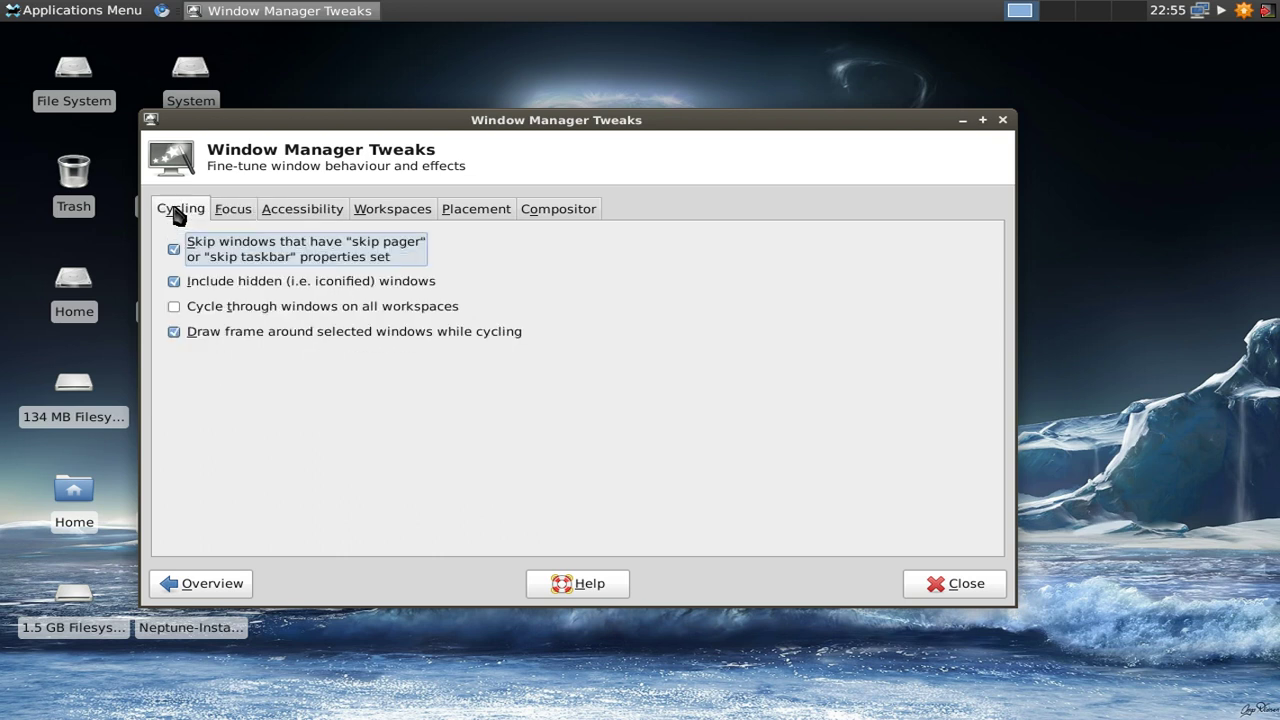
click(211, 590)
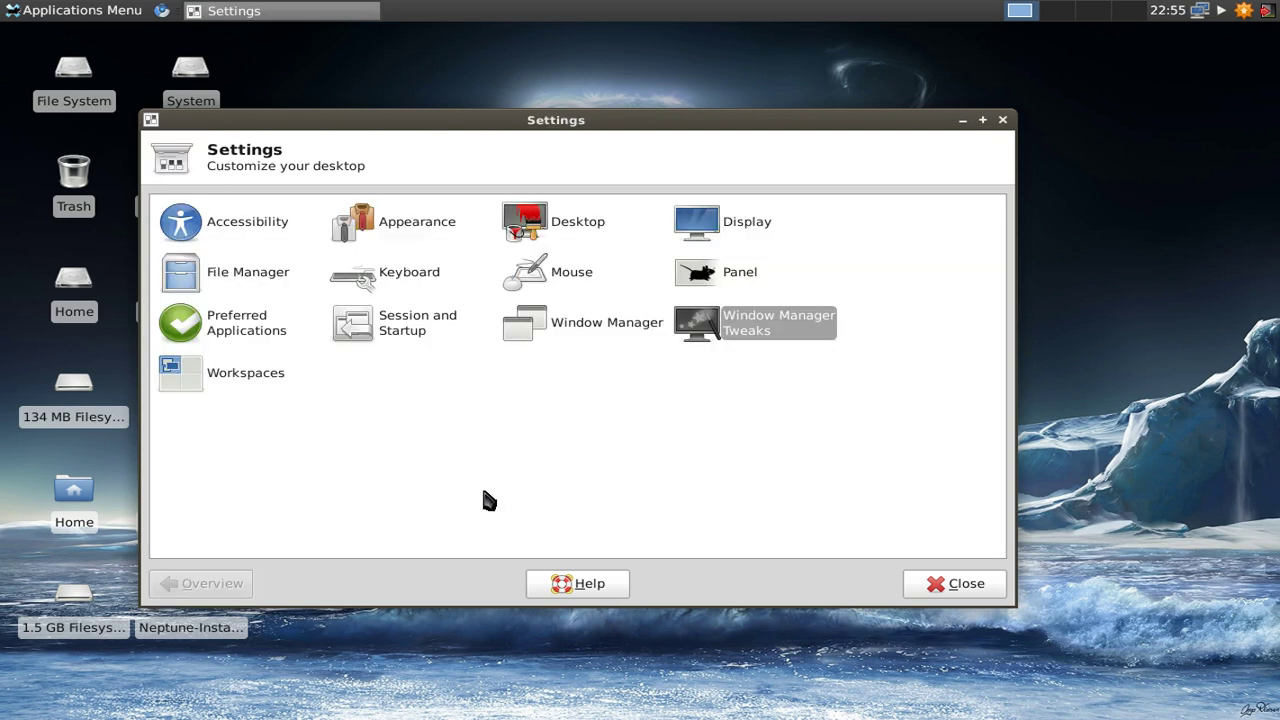
click(533, 336)
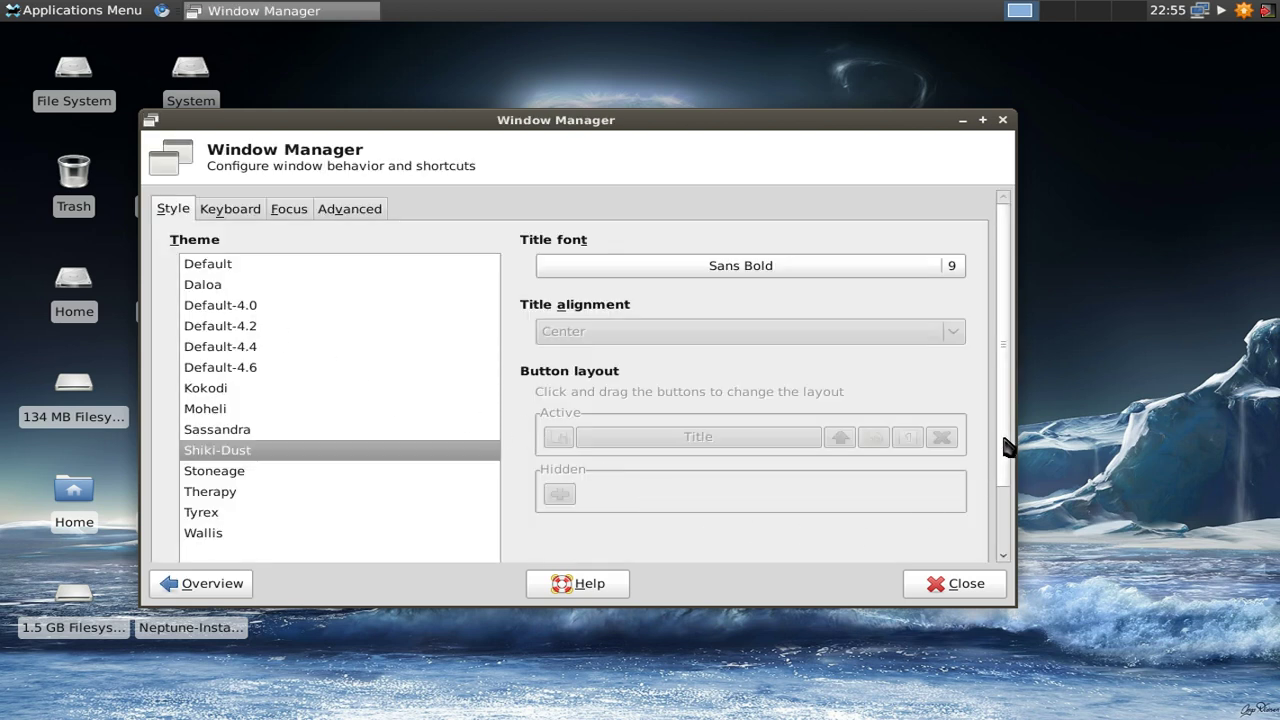
Switch the window theme to Default and try rearranging the title bar button layout
drag(1008, 443, 1015, 481)
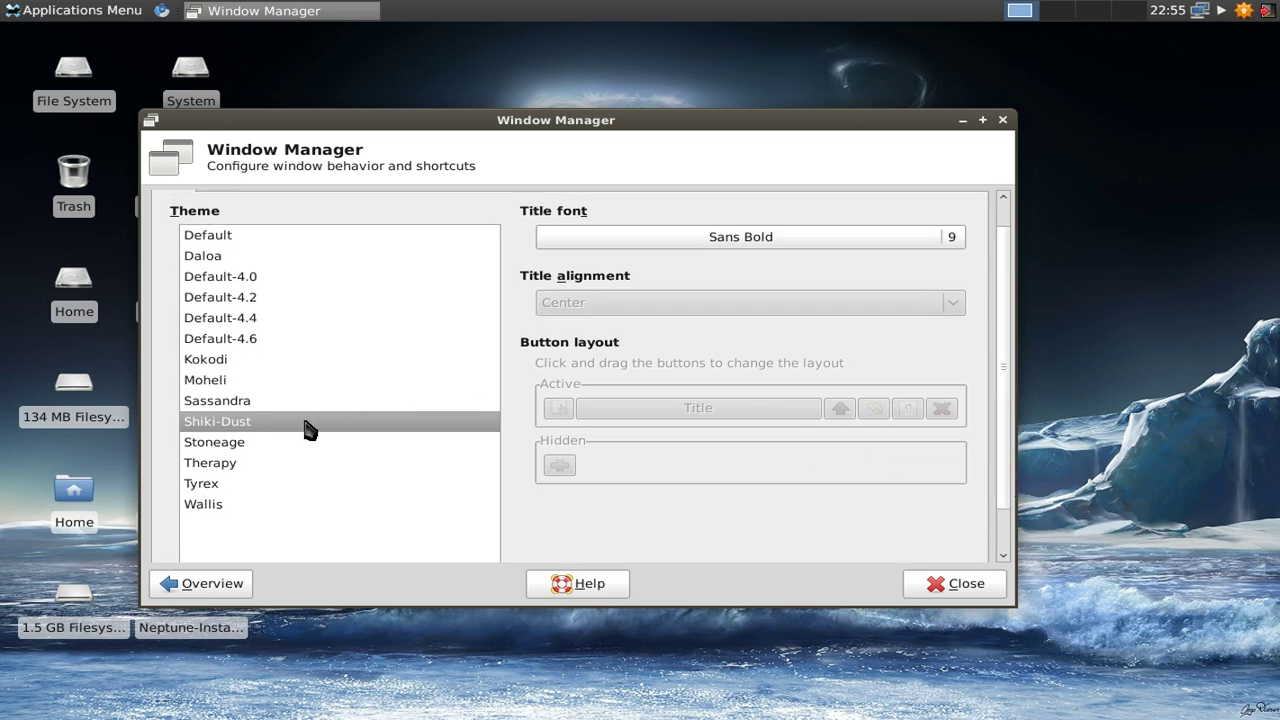
click(228, 236)
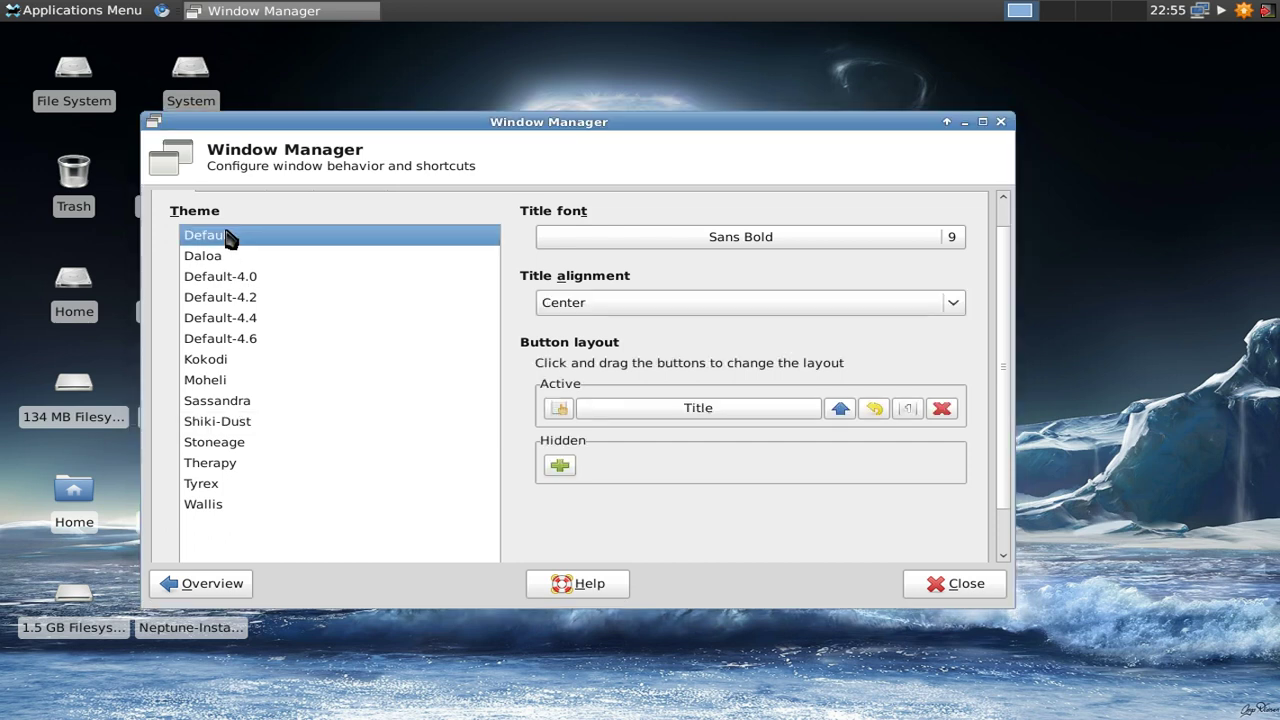
drag(787, 130, 814, 140)
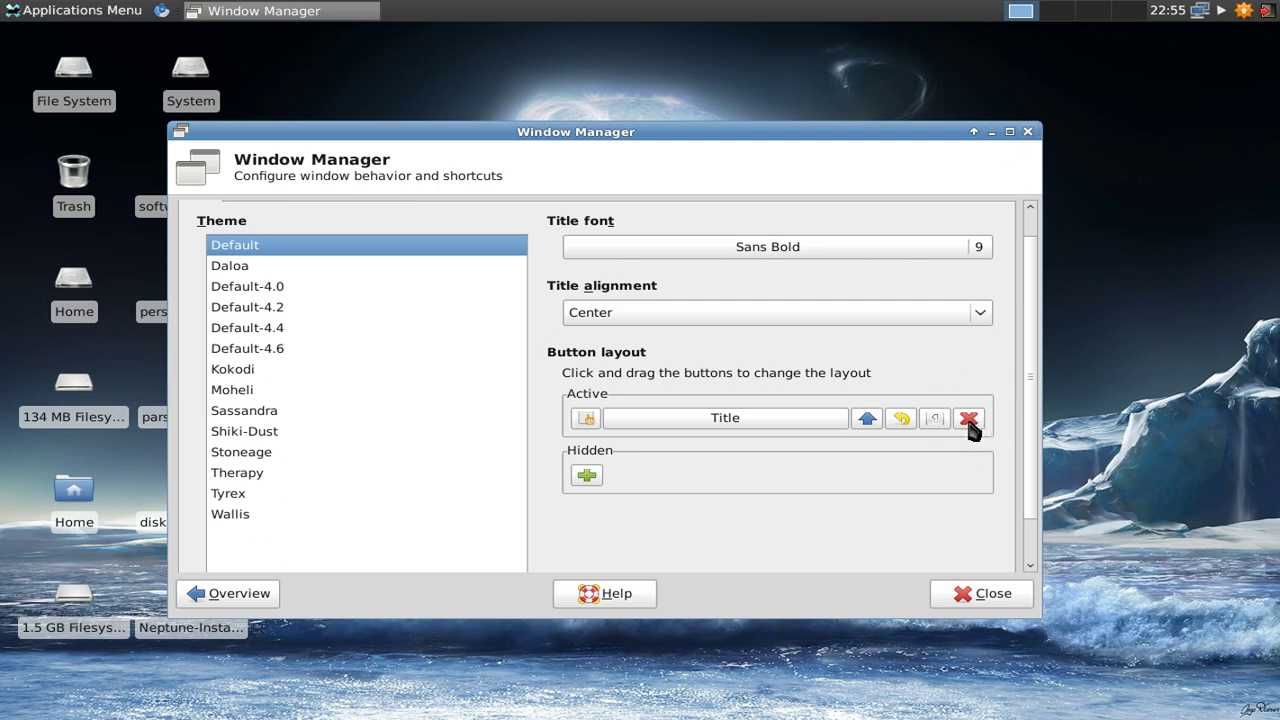
mouse_move(970, 420)
mouse_down()
mouse_move(578, 426)
mouse_move(994, 428)
mouse_move(991, 445)
mouse_up()
Reselect the Shiki-Dust theme and view the Keyboard shortcuts tab
click(1031, 564)
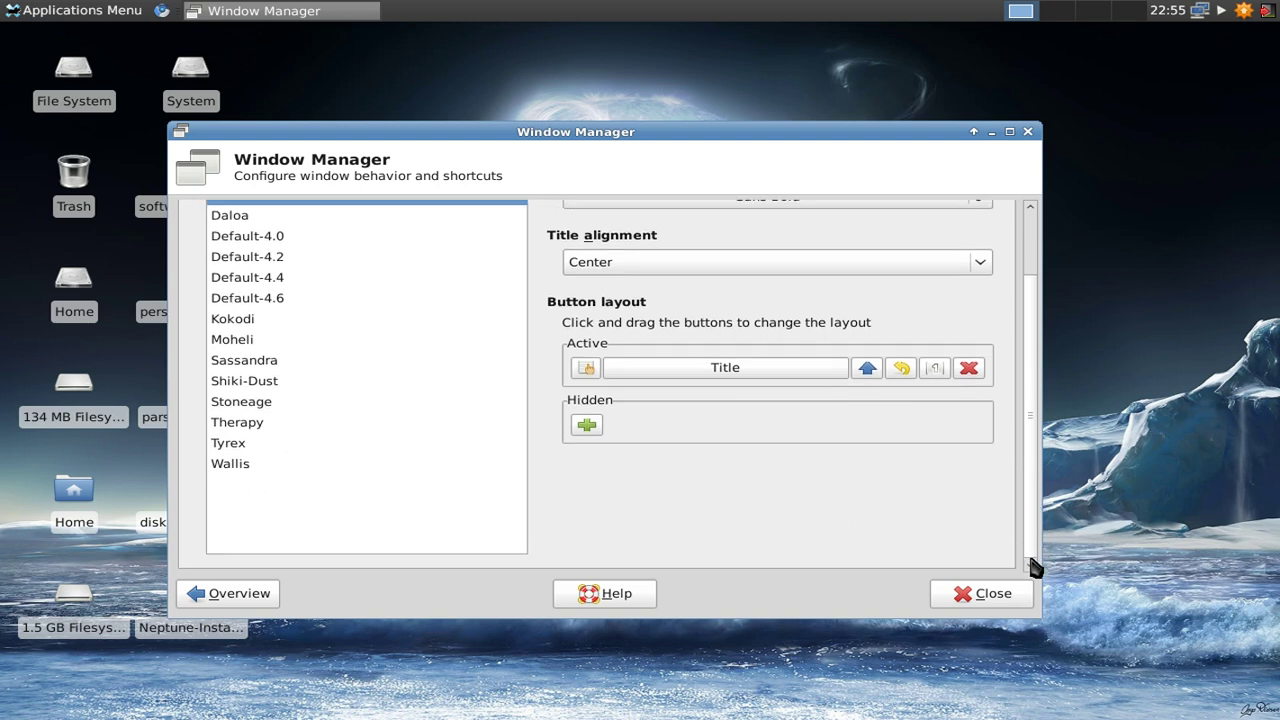
scroll(1034, 568, up, 2)
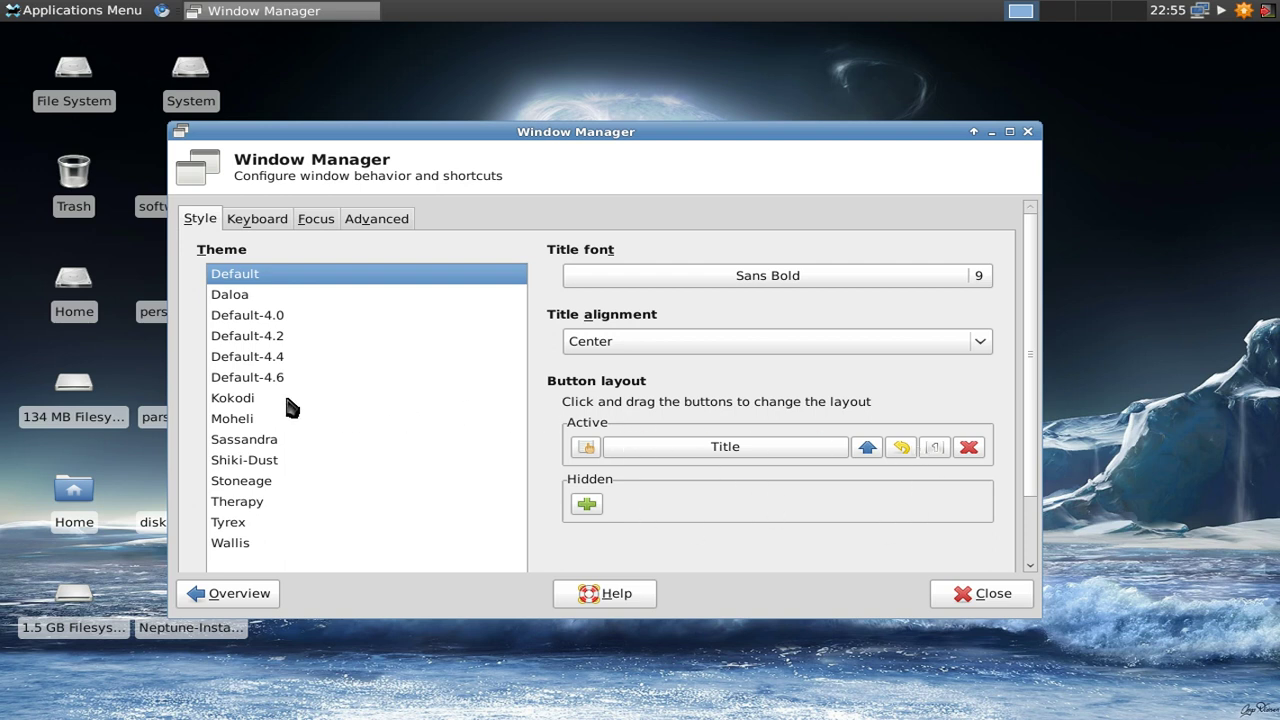
click(284, 463)
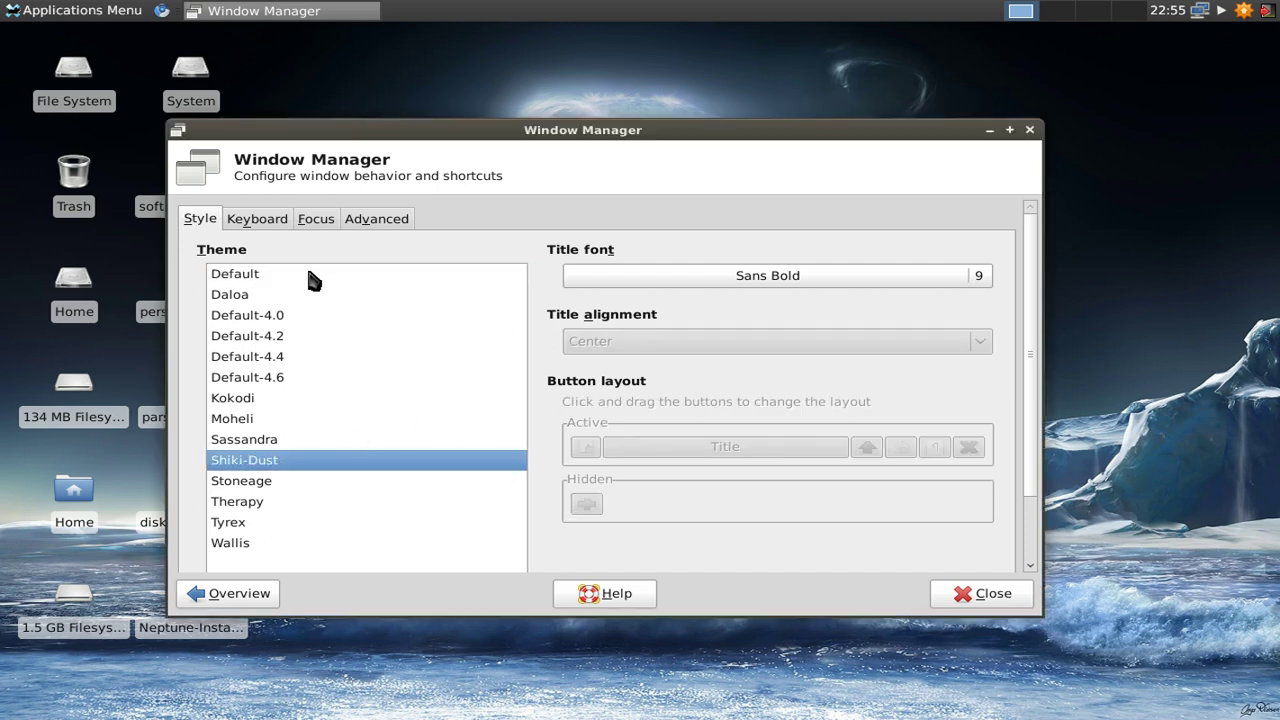
click(258, 227)
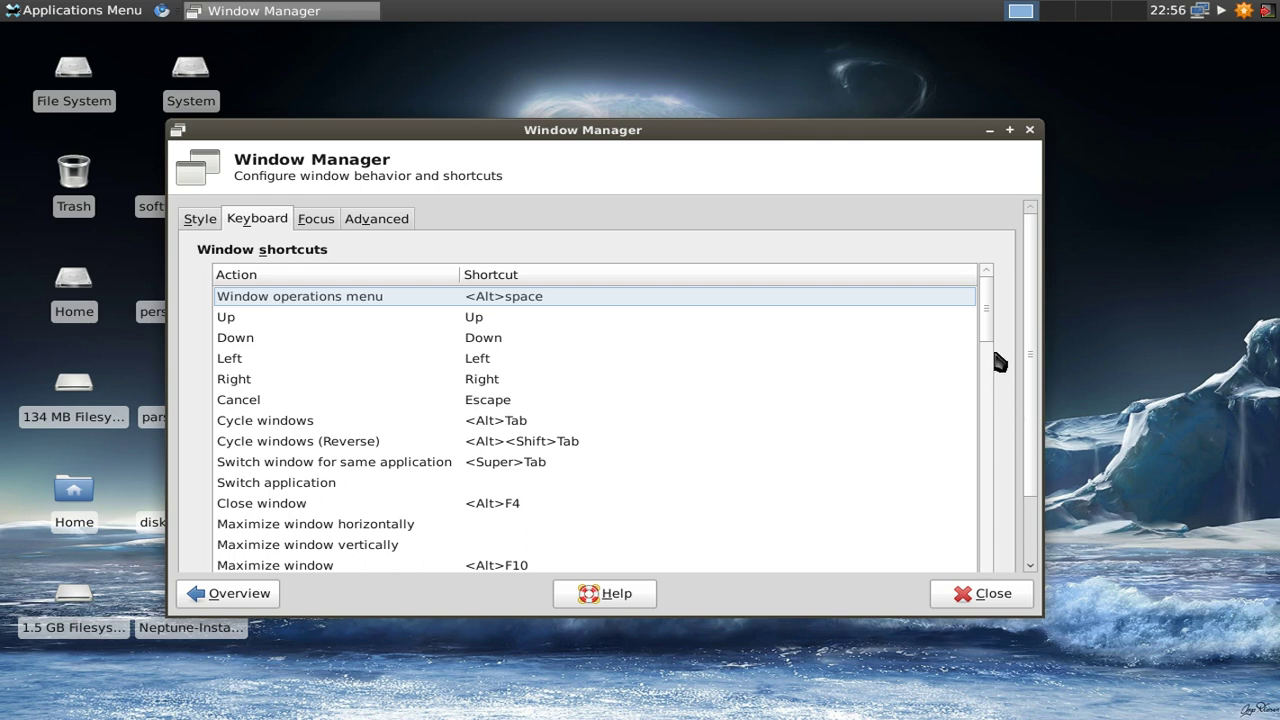
Scroll the shortcuts, view the Focus and Advanced tabs, then open Session and Startup from the overview
scroll(1030, 387, down, 3)
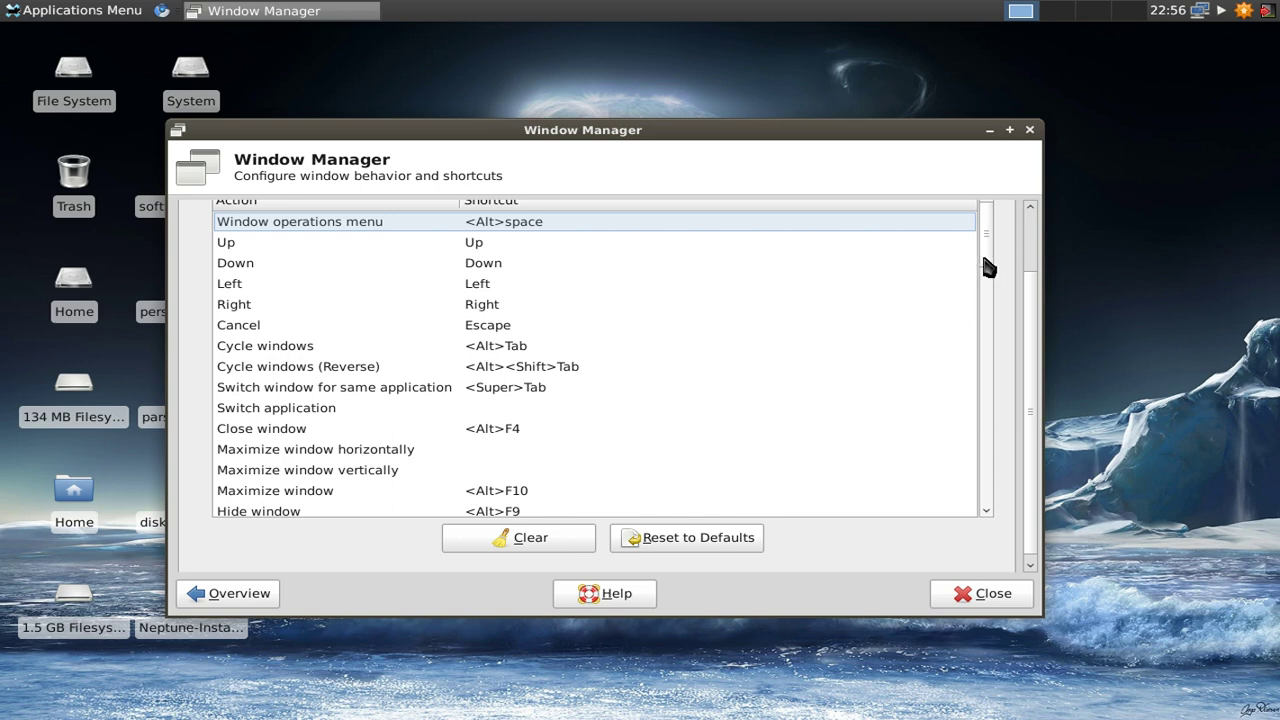
mouse_move(986, 266)
mouse_down()
mouse_move(1014, 520)
mouse_move(1008, 262)
mouse_up()
scroll(1035, 398, up, 3)
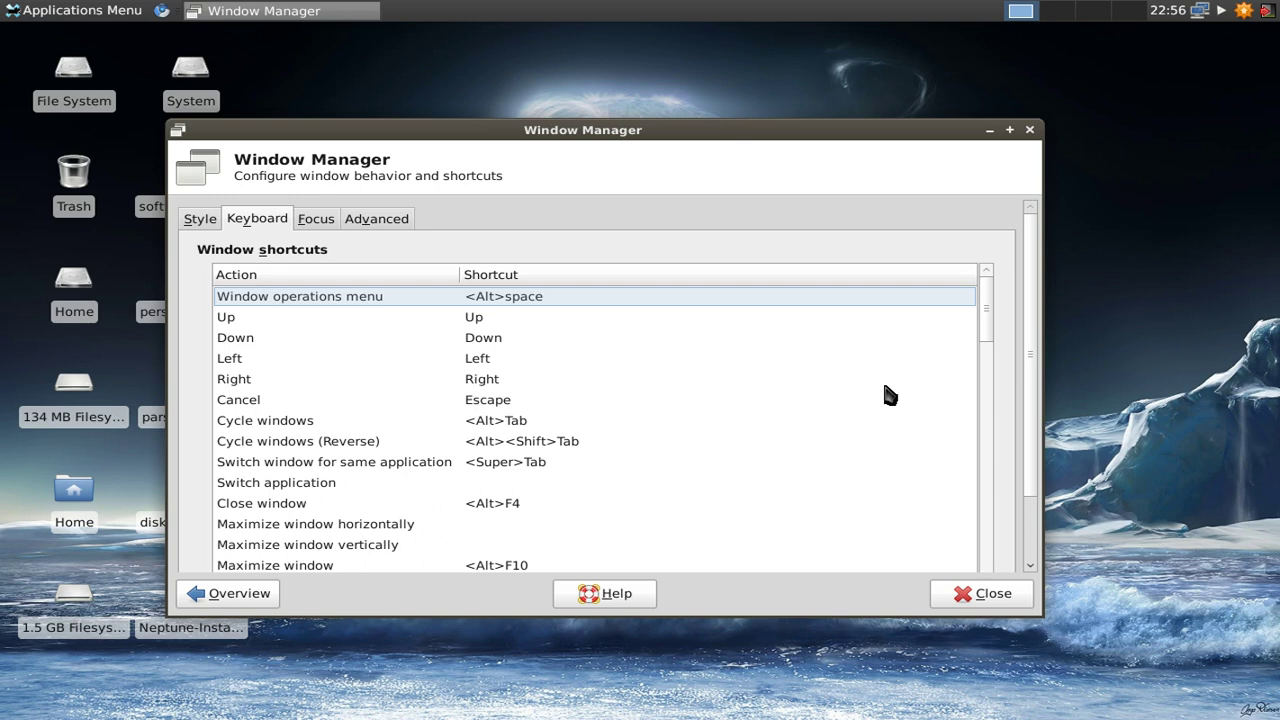
click(322, 221)
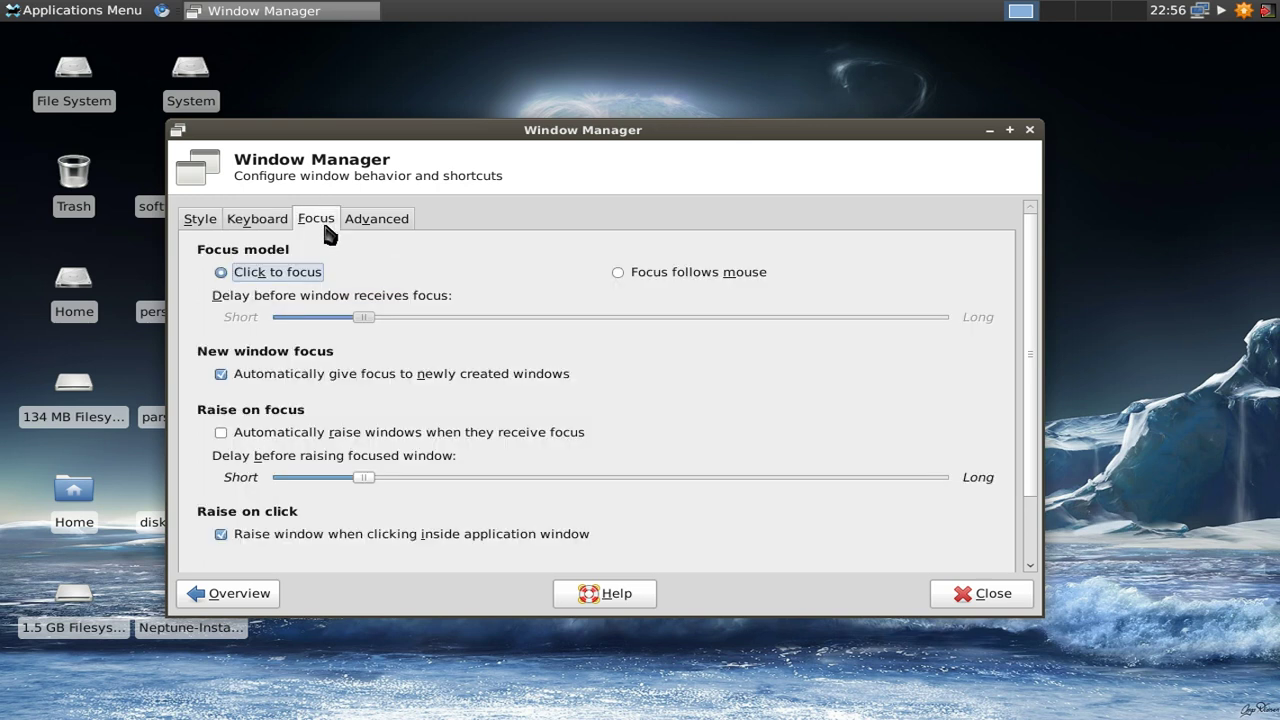
click(383, 222)
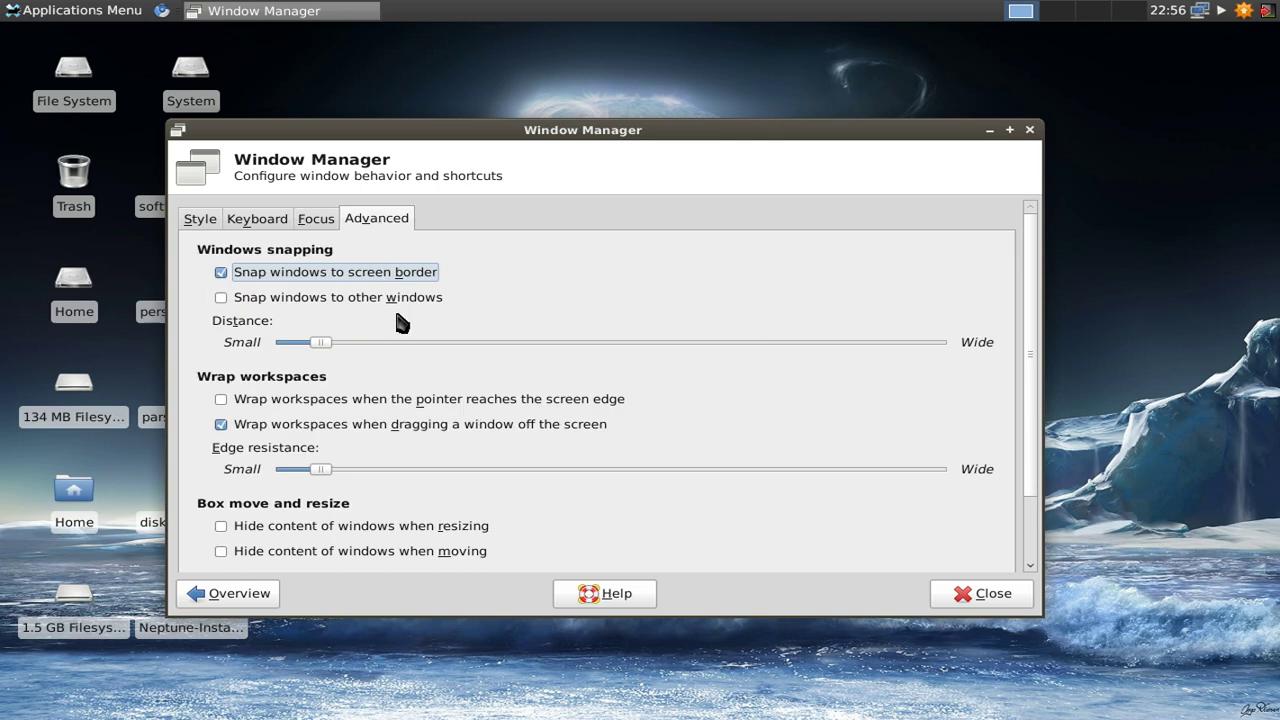
click(254, 600)
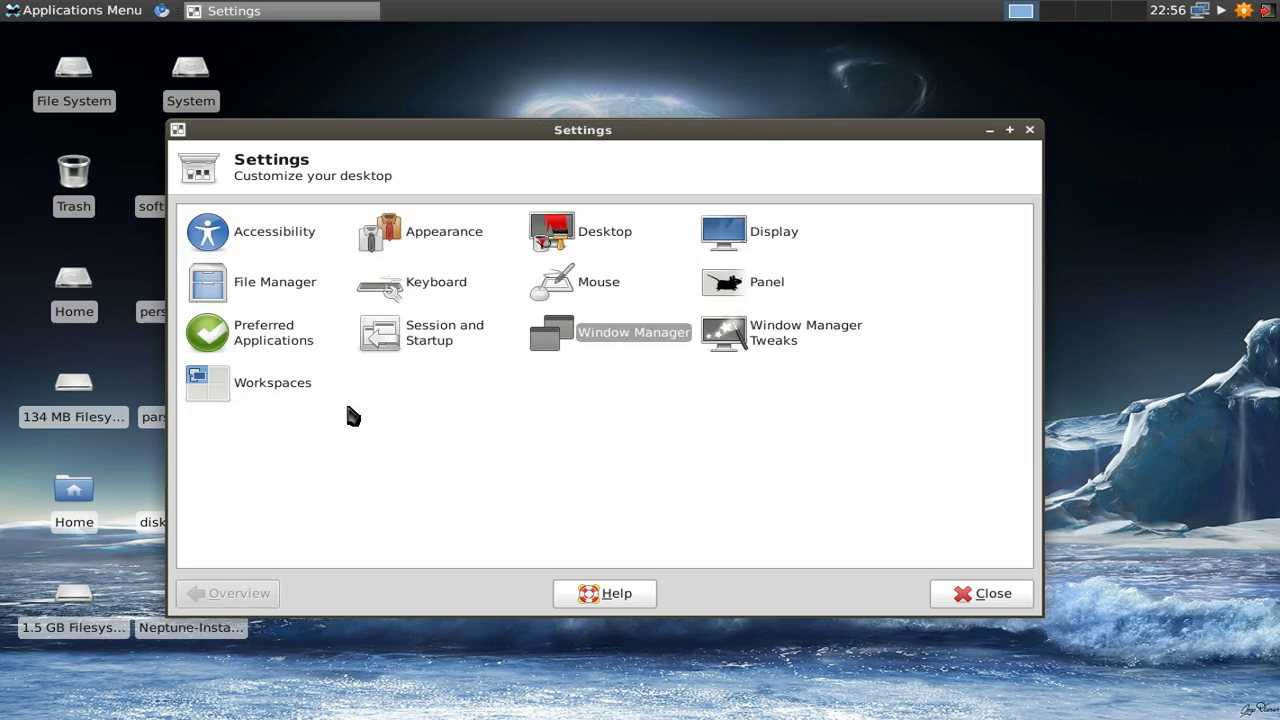
click(414, 345)
Review the Splash, Application Autostart, Session, Advanced and General tabs, then close the settings manager
click(263, 222)
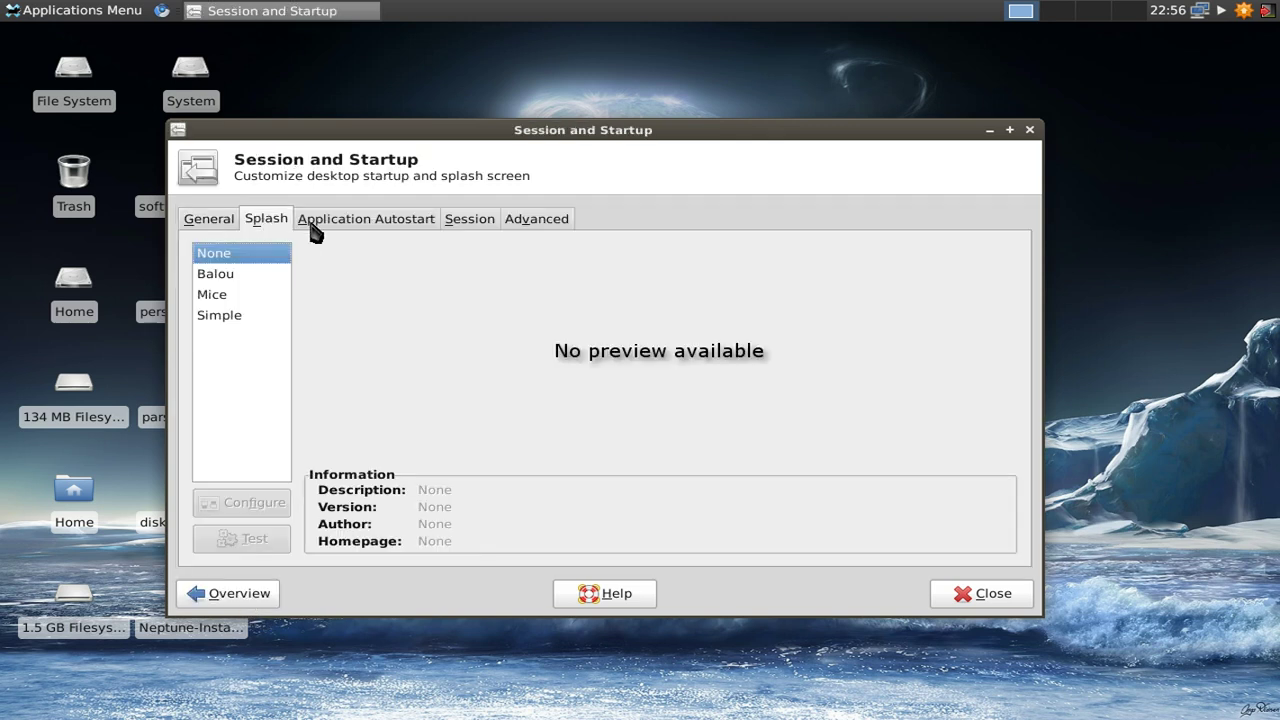
click(386, 227)
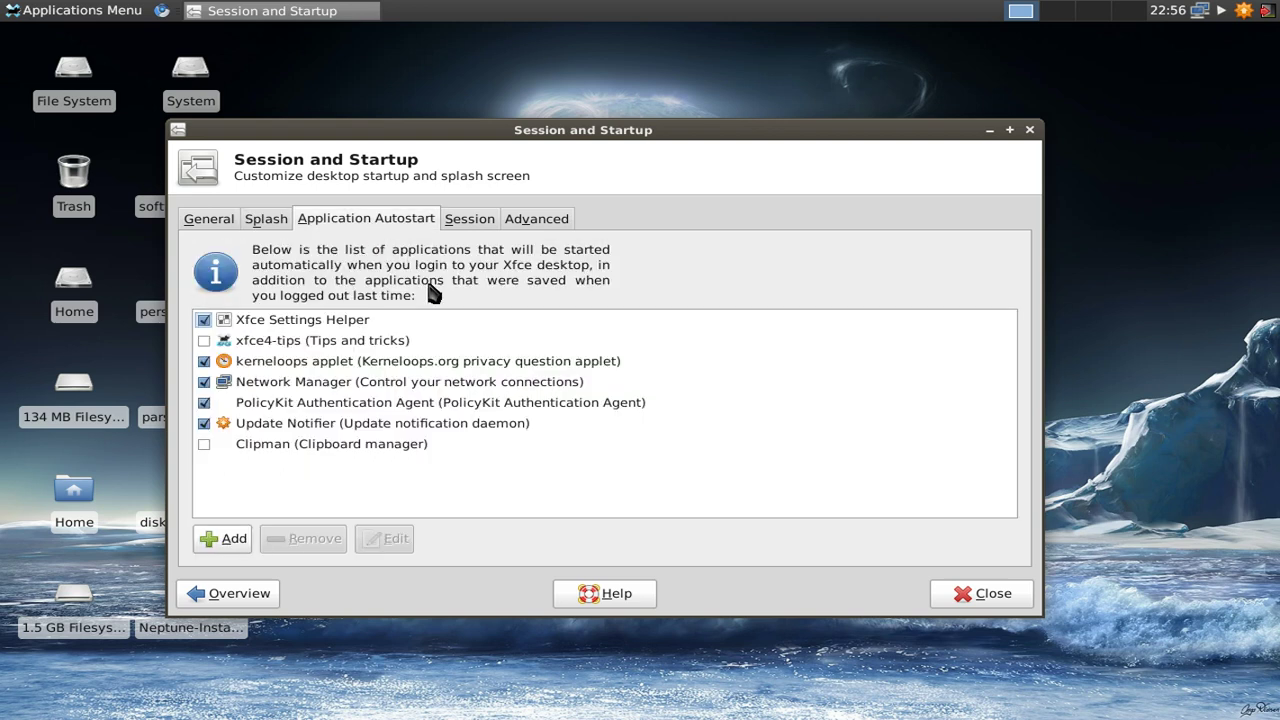
click(460, 225)
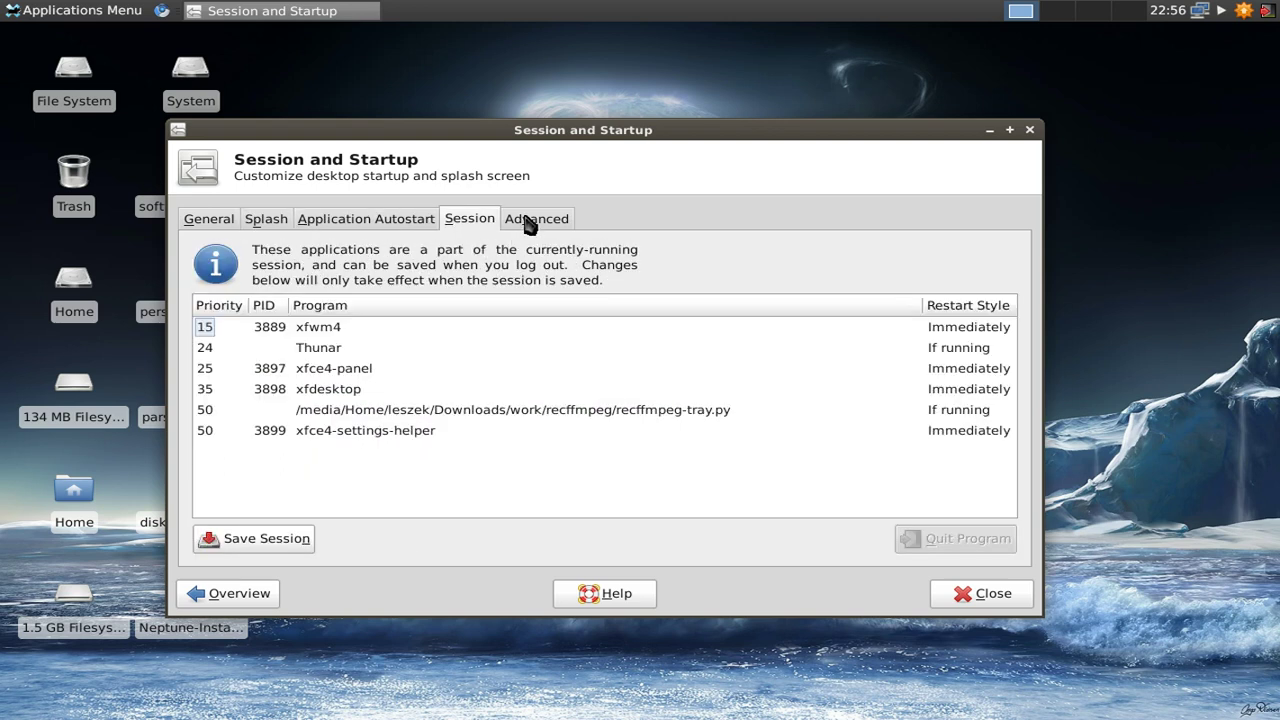
click(530, 222)
click(228, 222)
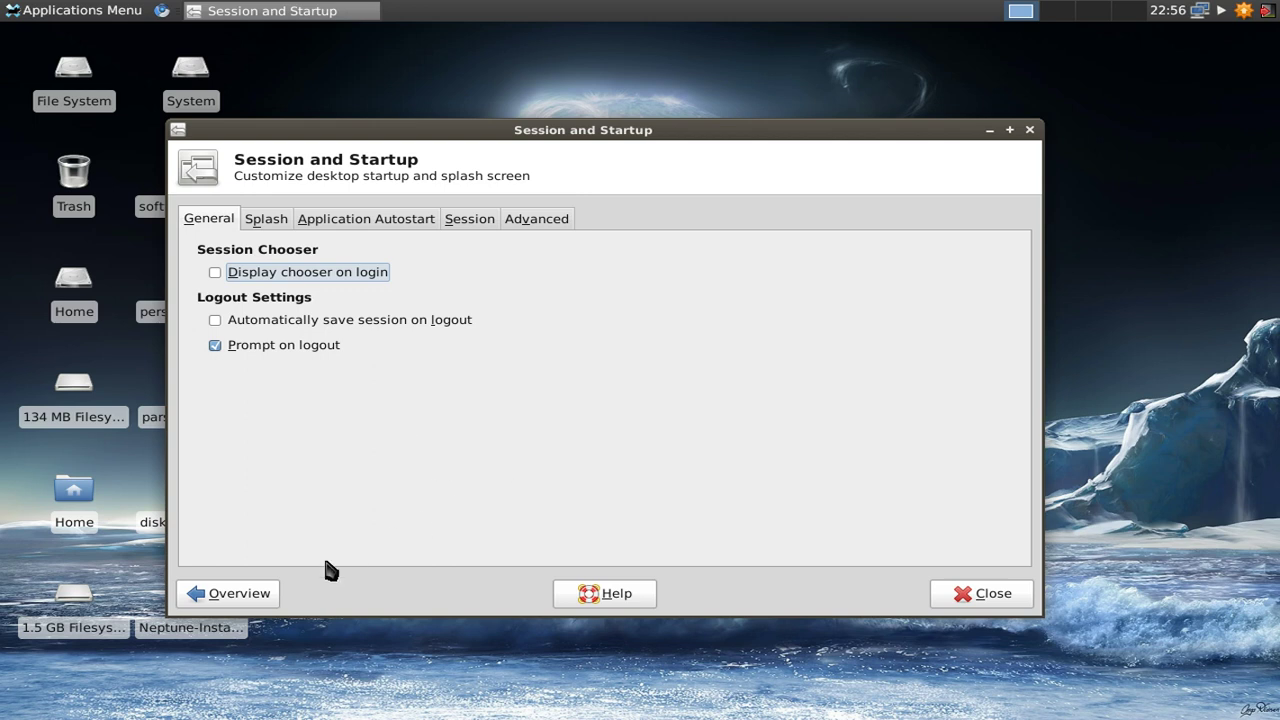
click(252, 592)
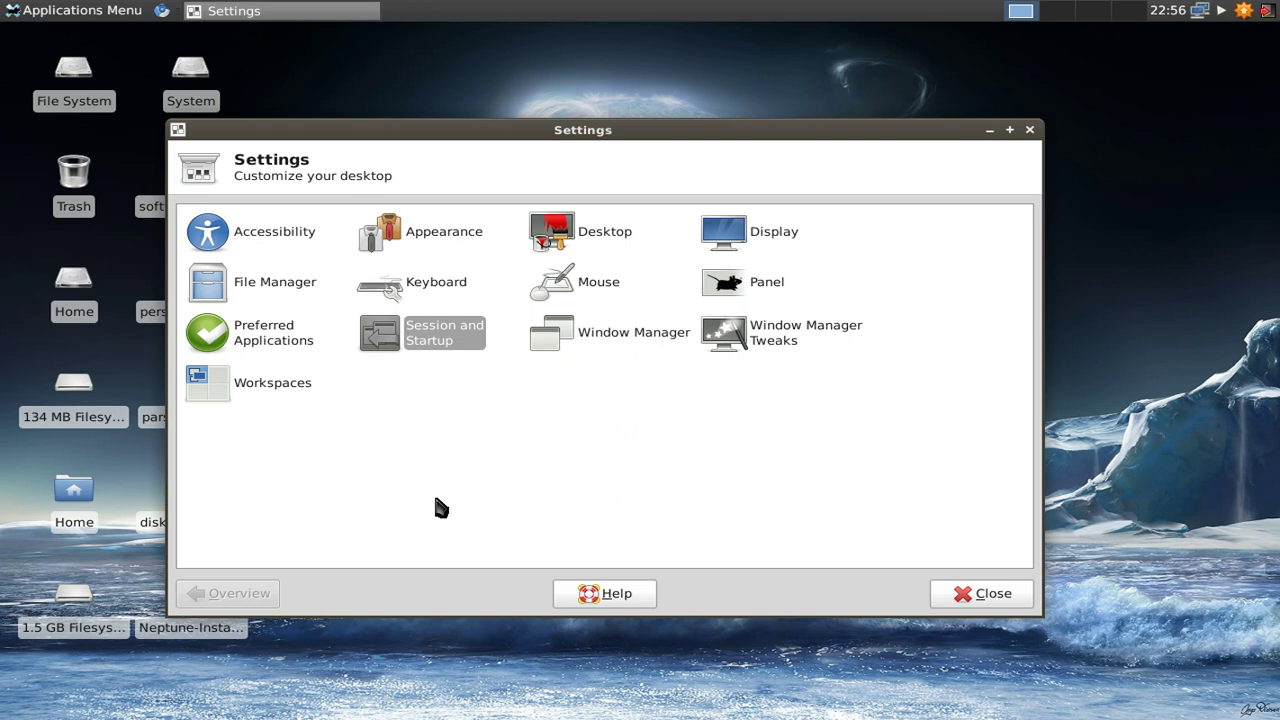
click(971, 596)
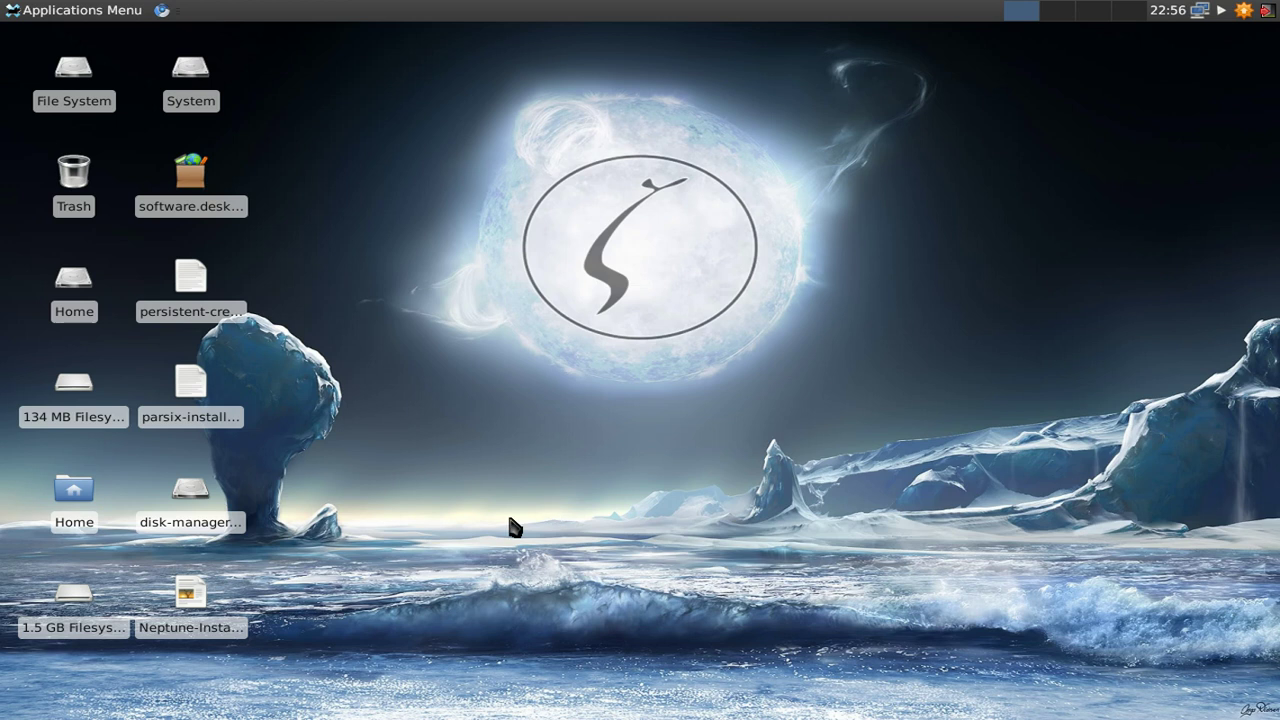
Open the Home folder in Thunar, center the window, and view the System drive
double_click(84, 497)
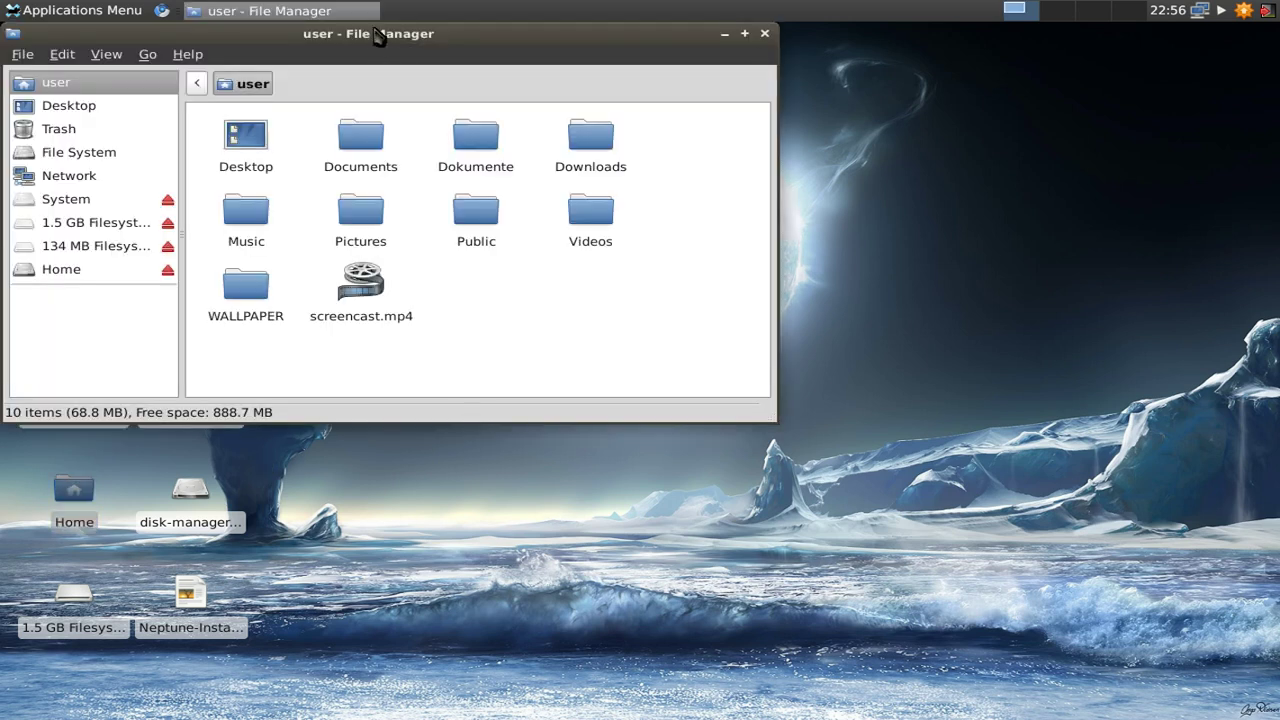
drag(384, 17, 645, 151)
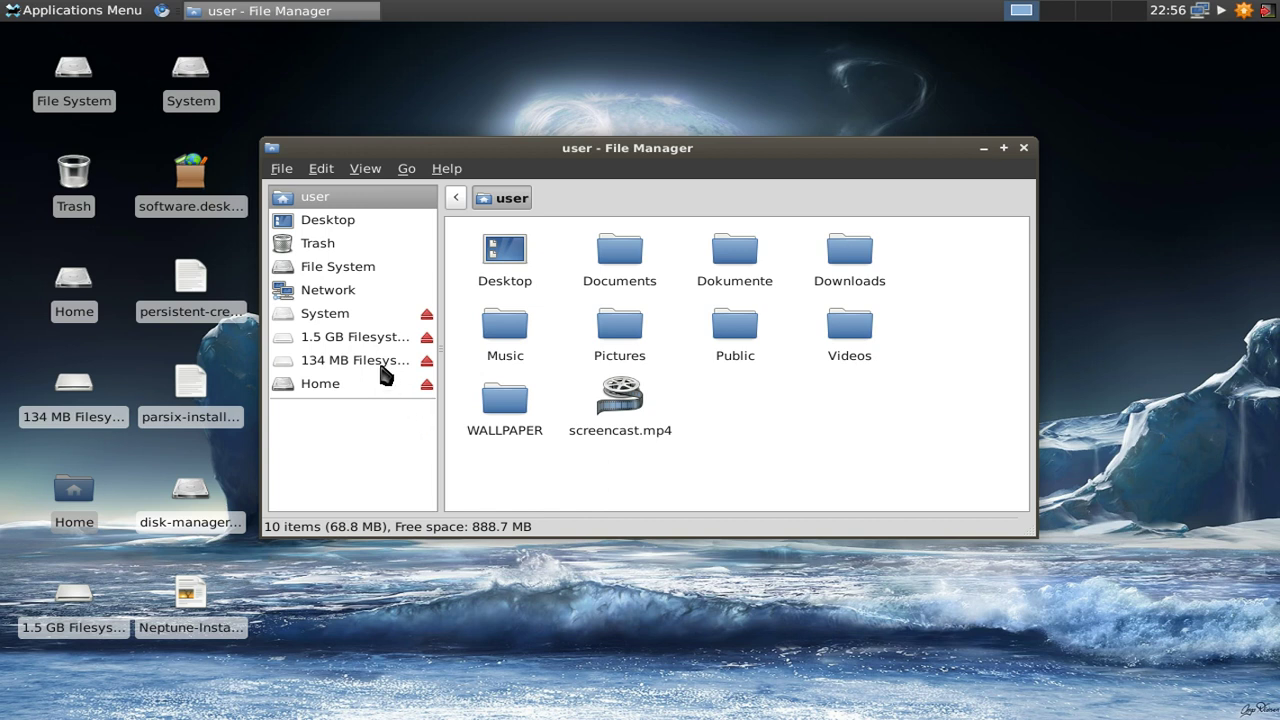
click(340, 317)
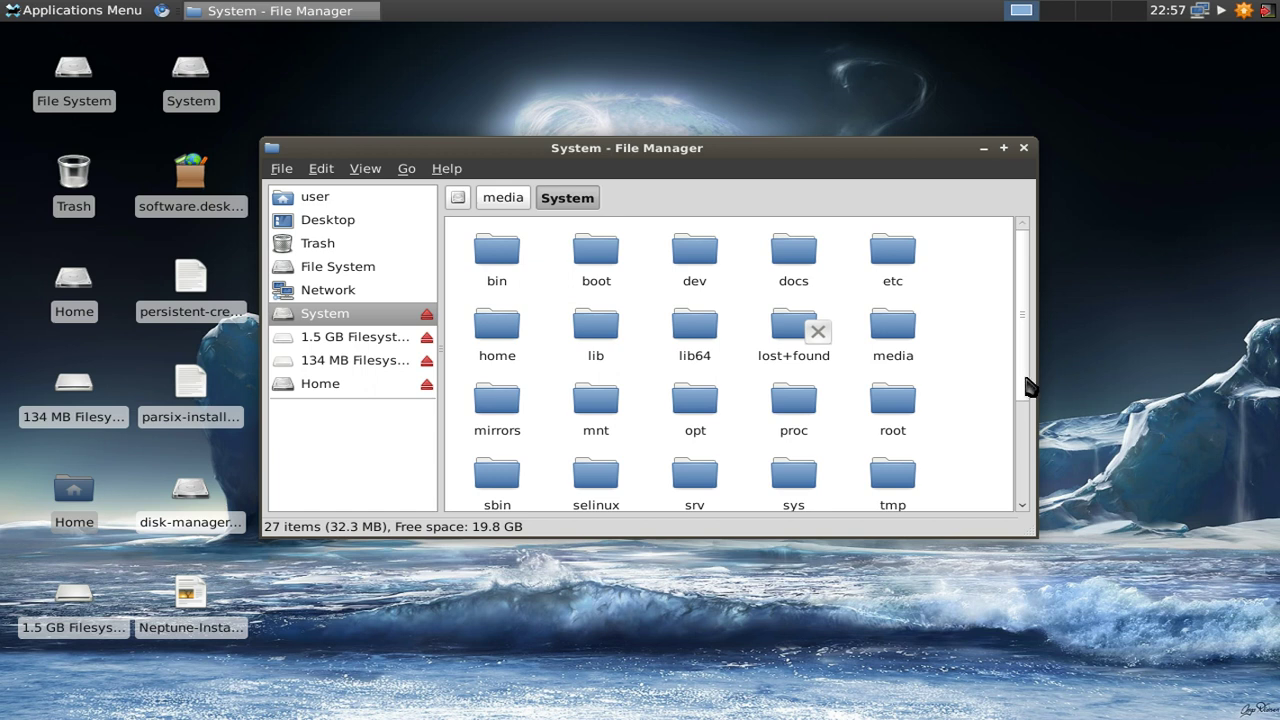
mouse_move(1023, 385)
mouse_down()
mouse_move(1023, 491)
mouse_move(1023, 383)
mouse_up()
Go to Network > Local Network, connect to the Mac Mini, and accept its remote identity
click(407, 168)
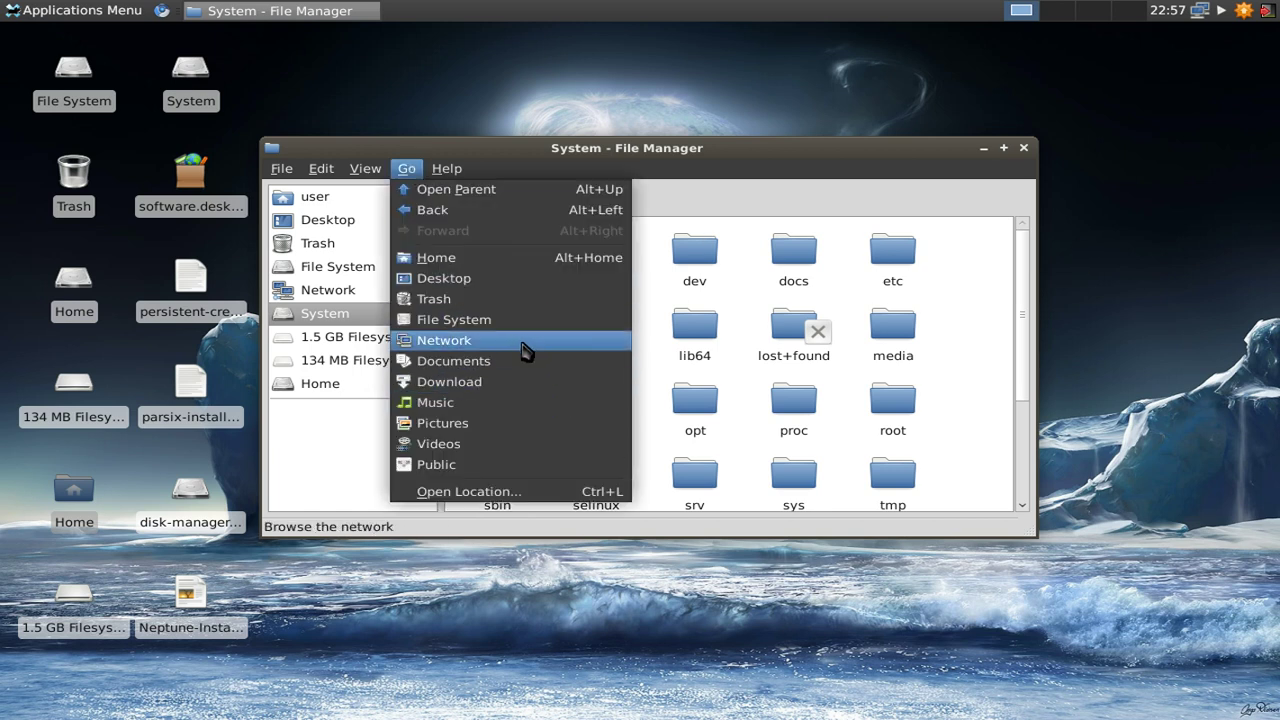
click(492, 348)
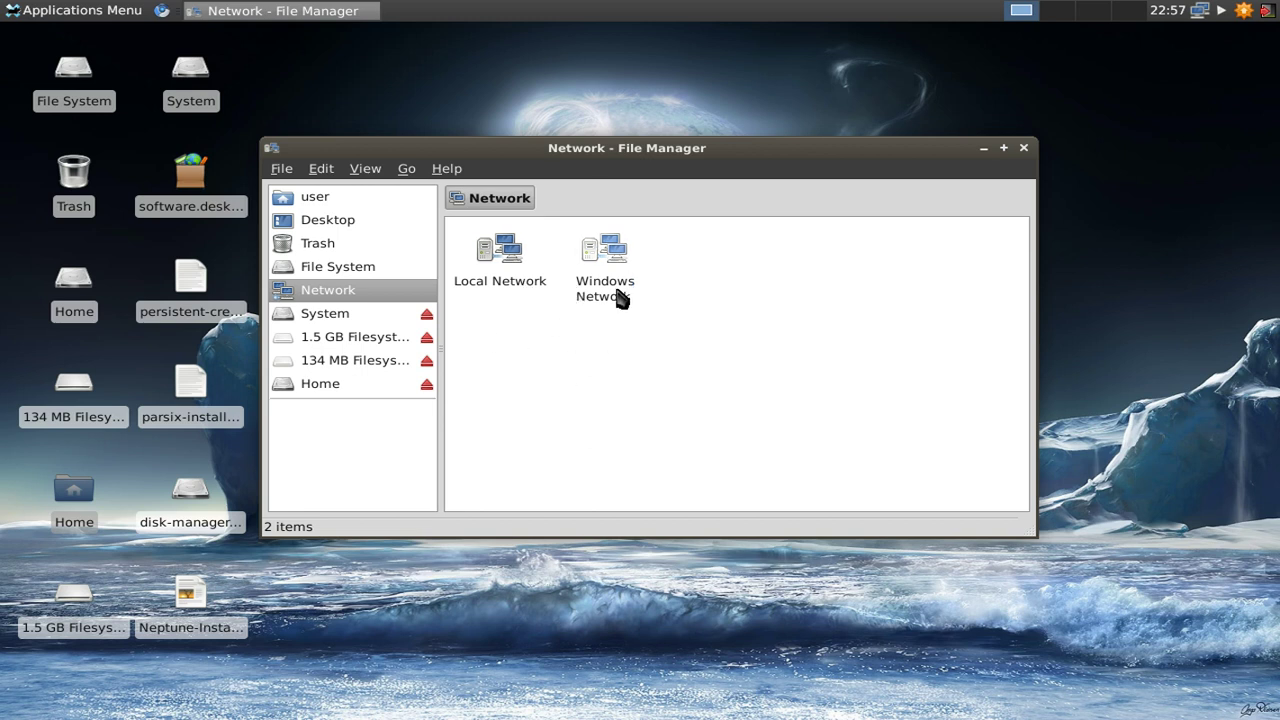
double_click(530, 288)
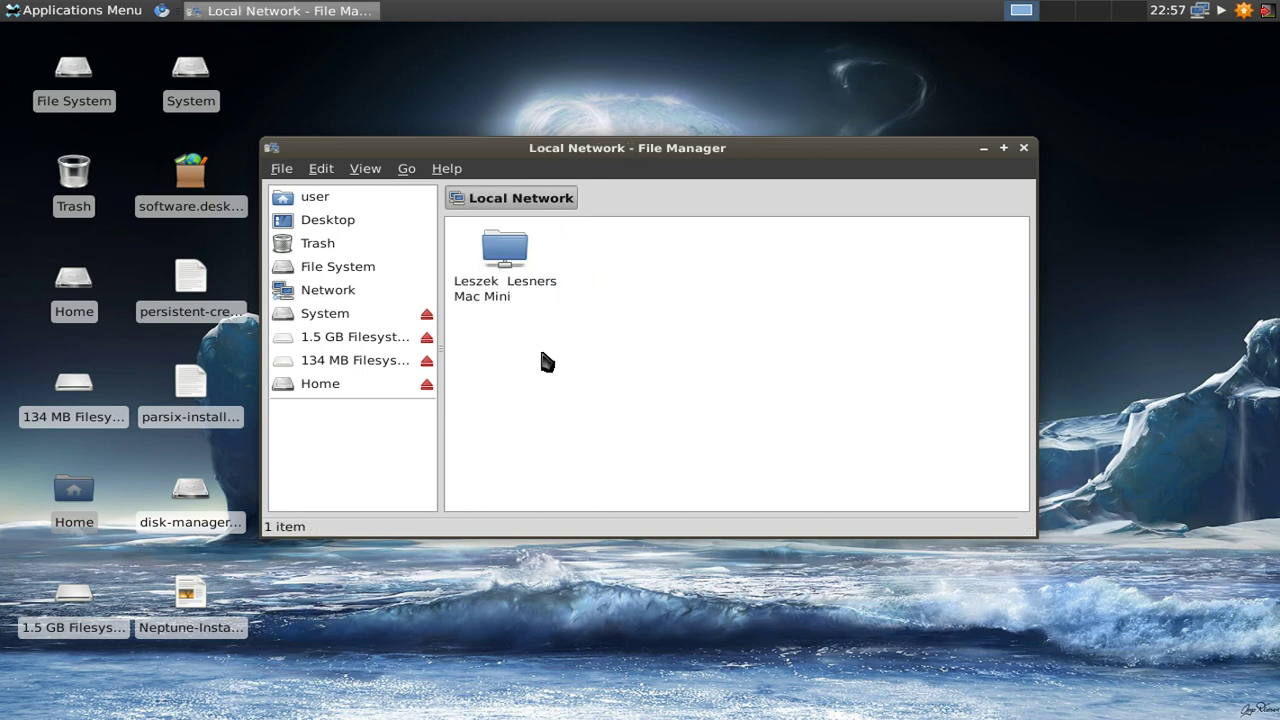
click(506, 300)
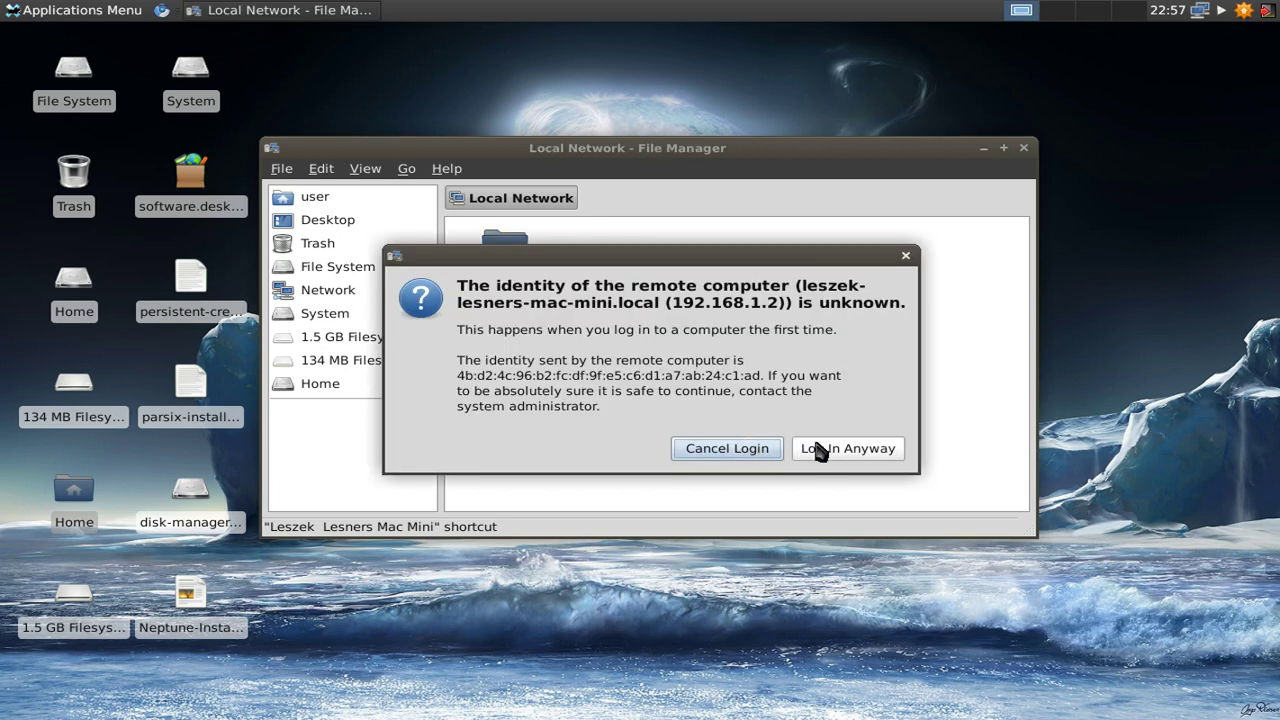
click(826, 452)
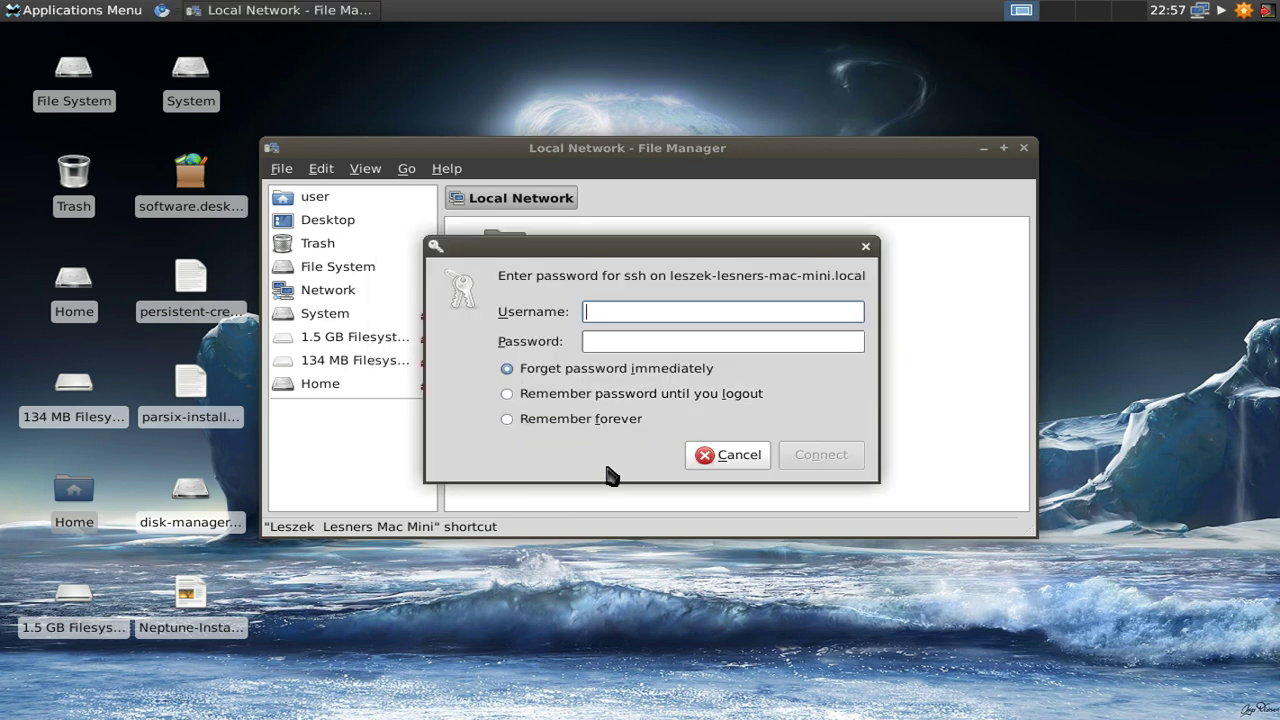
Log in to the Mac Mini over SSH with the remote username and password
text(l33k)
key(Tab)
text(********)
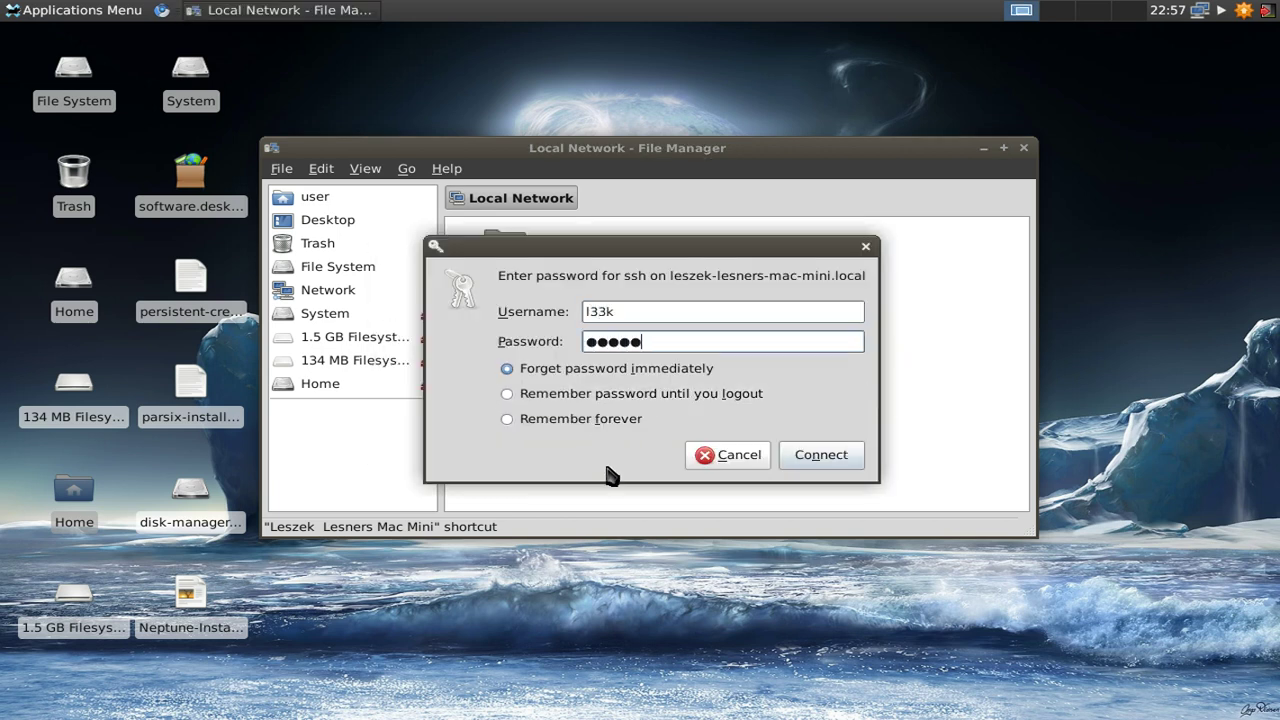
click(815, 463)
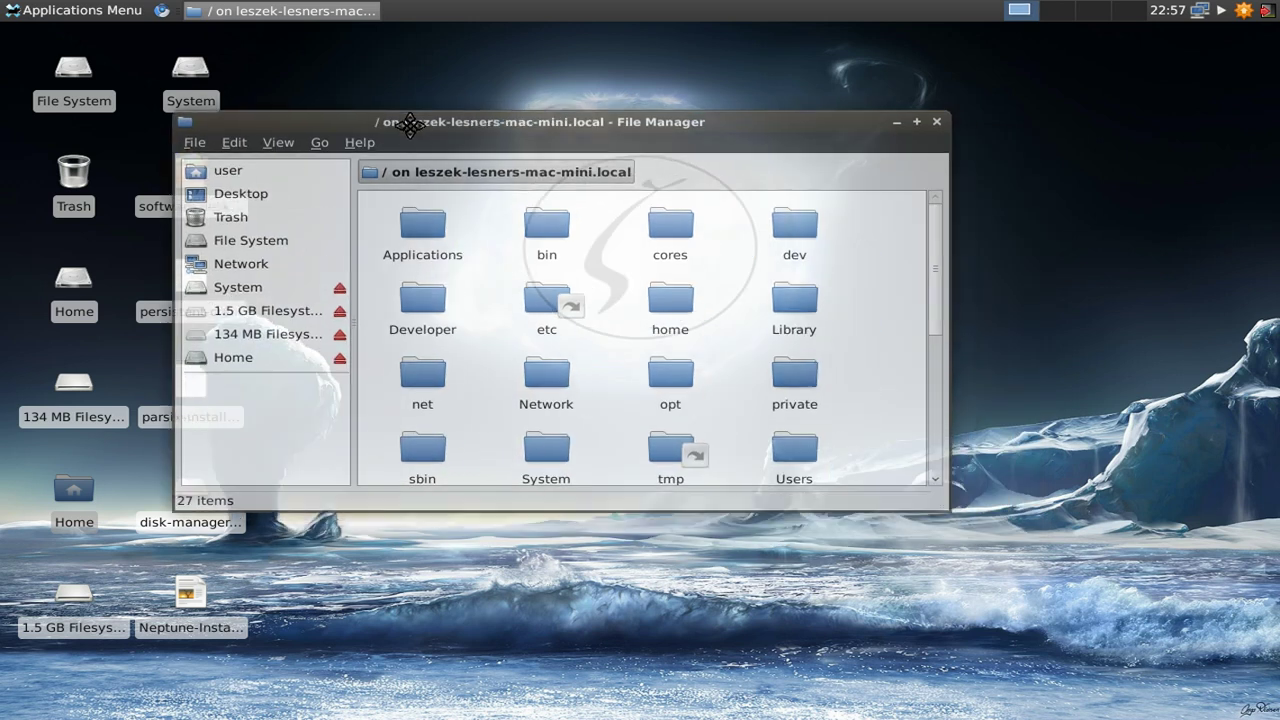
Move and enlarge the remote root folder window to show more of its 27 items
drag(512, 150, 423, 123)
drag(966, 514, 1031, 588)
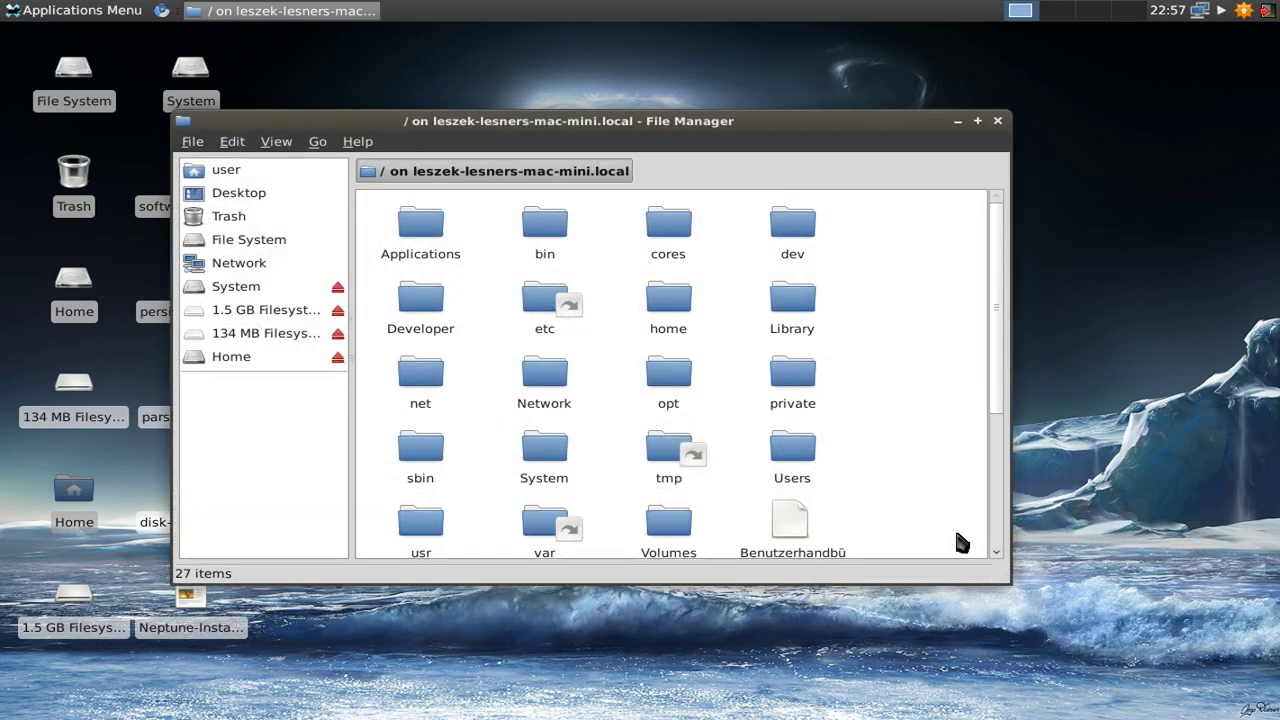
drag(568, 135, 594, 155)
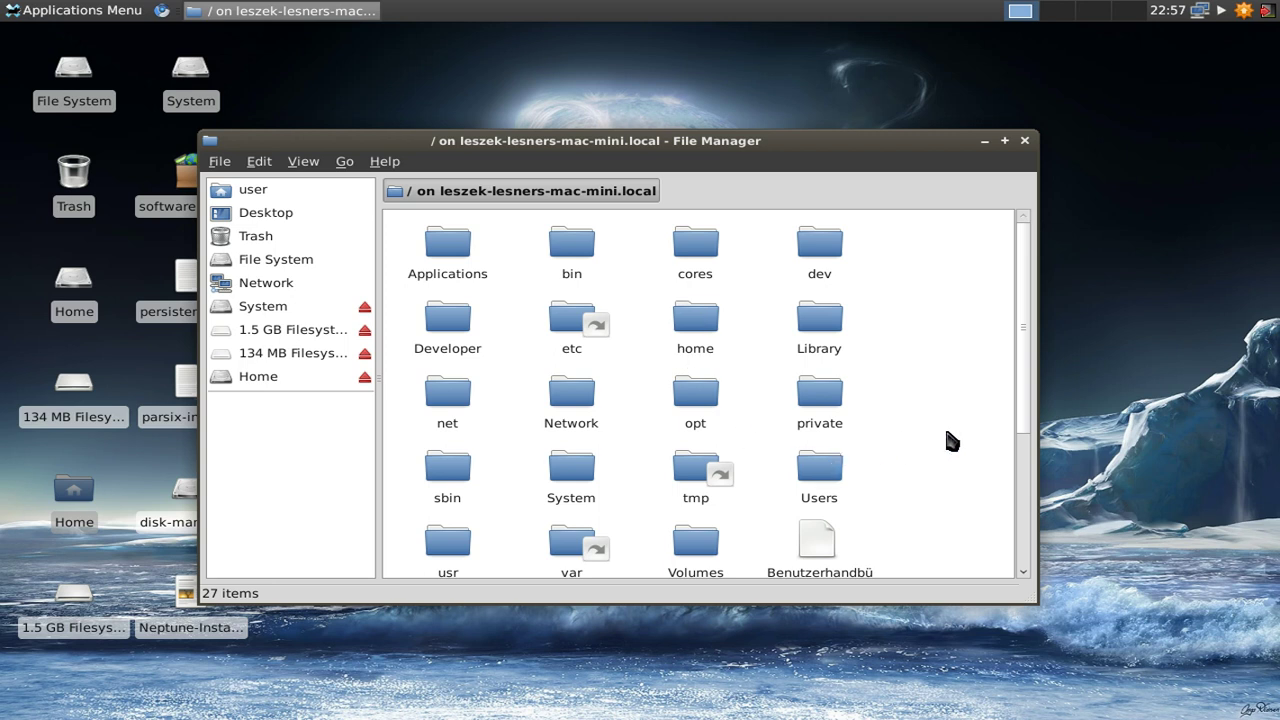
drag(1027, 404, 1029, 349)
mouse_move(1018, 405)
mouse_down()
mouse_move(1034, 480)
mouse_move(1036, 404)
mouse_move(1032, 443)
mouse_move(1034, 420)
mouse_up()
Check the remote root folder's full address in the location prompt, then dismiss it
key(ctrl+l)
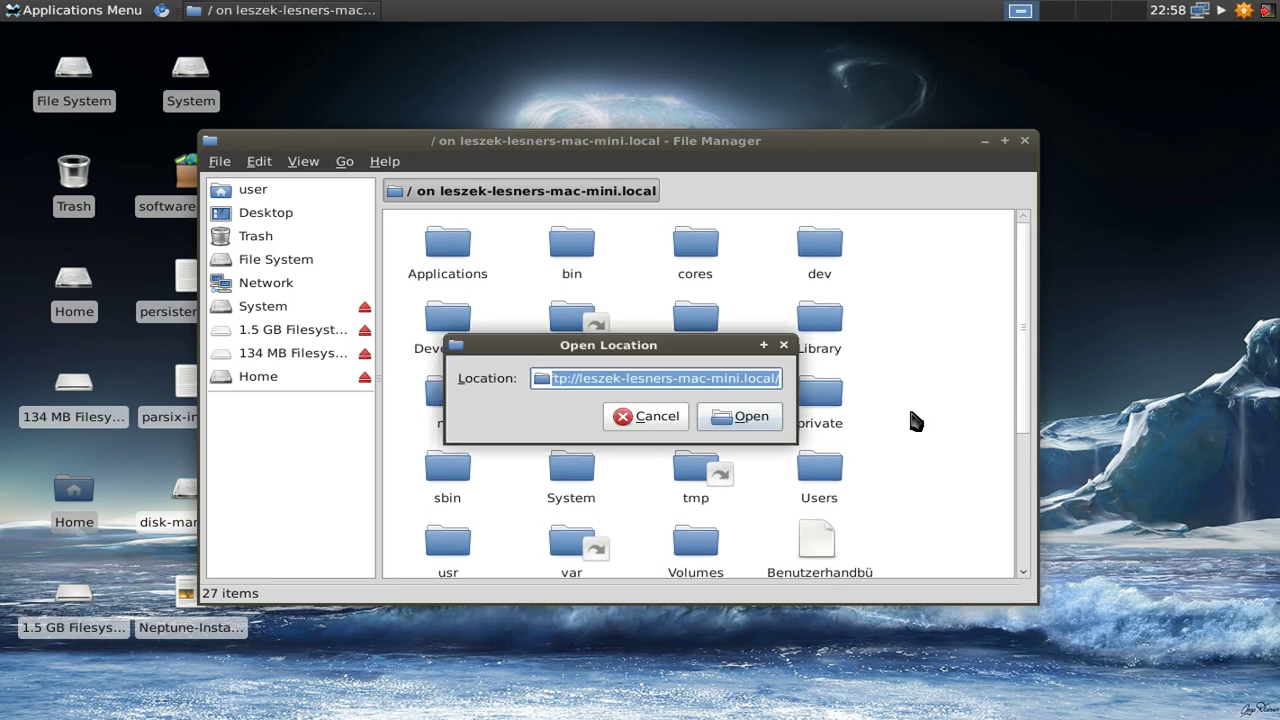
click(729, 383)
click(680, 420)
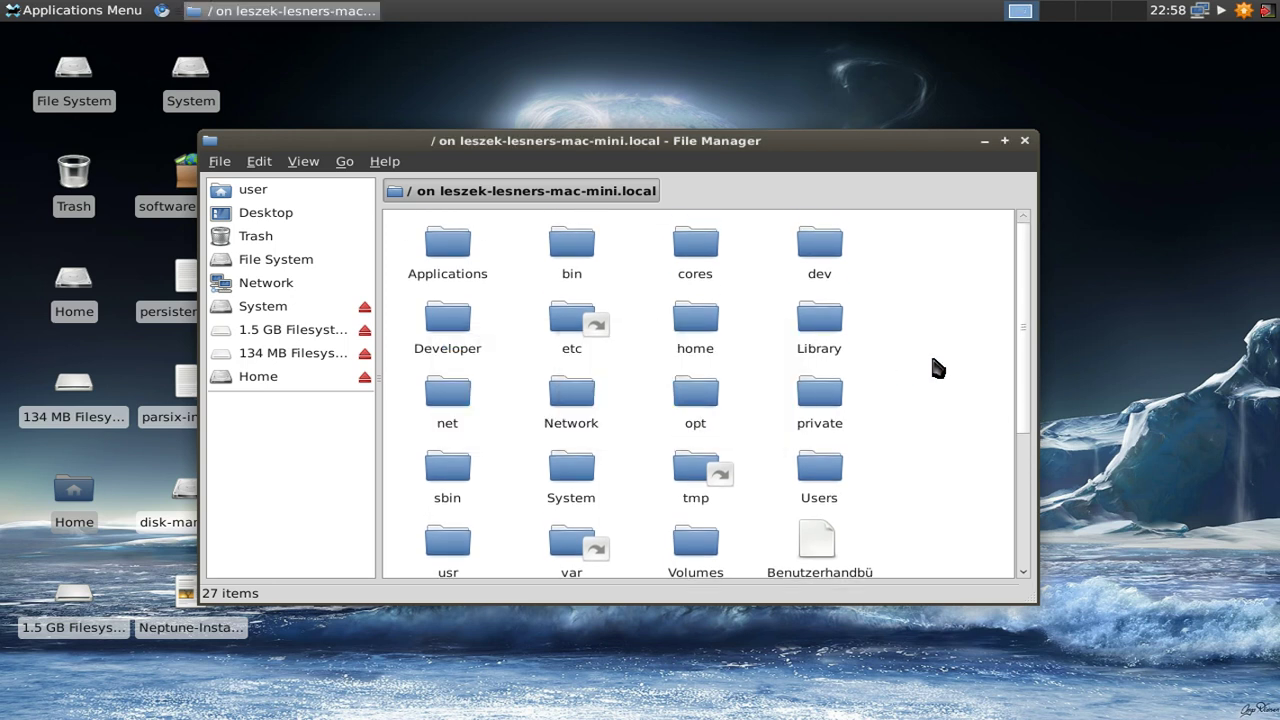
scroll(940, 394, down, 1)
scroll(940, 394, down, 1)
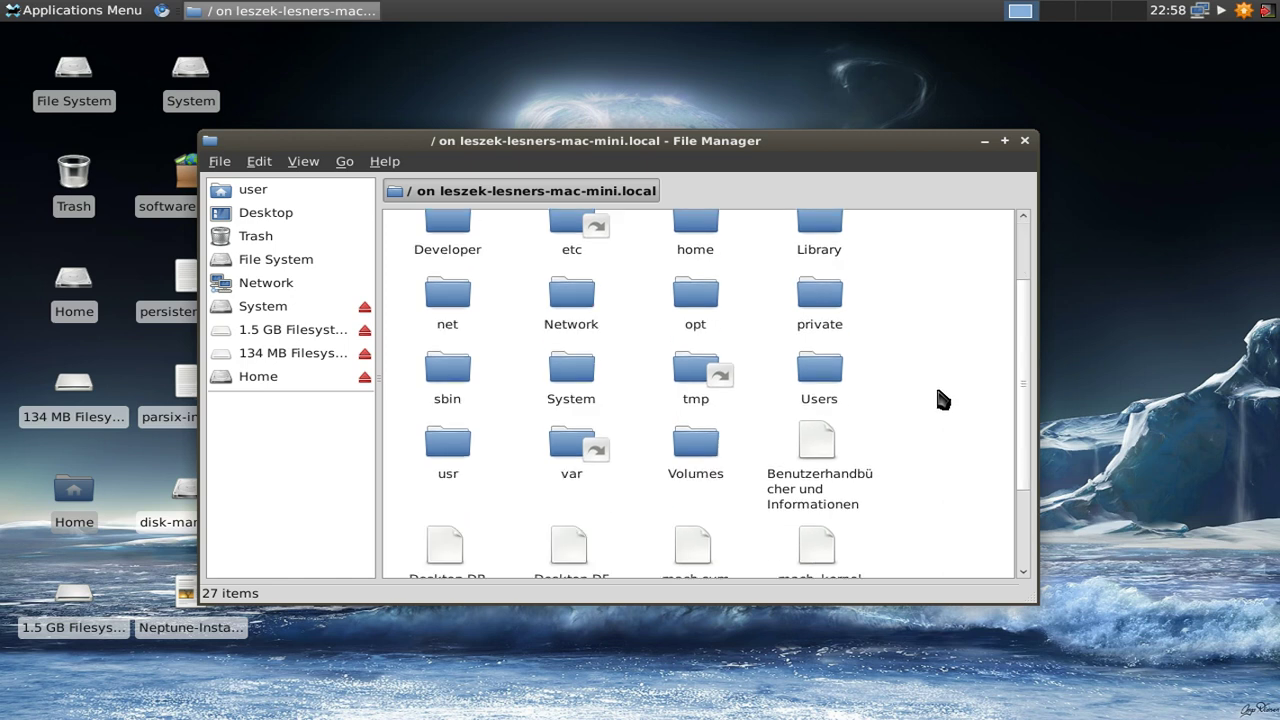
scroll(940, 396, up, 2)
Open the remote Users folder and then the first user's home folder
text(Users)
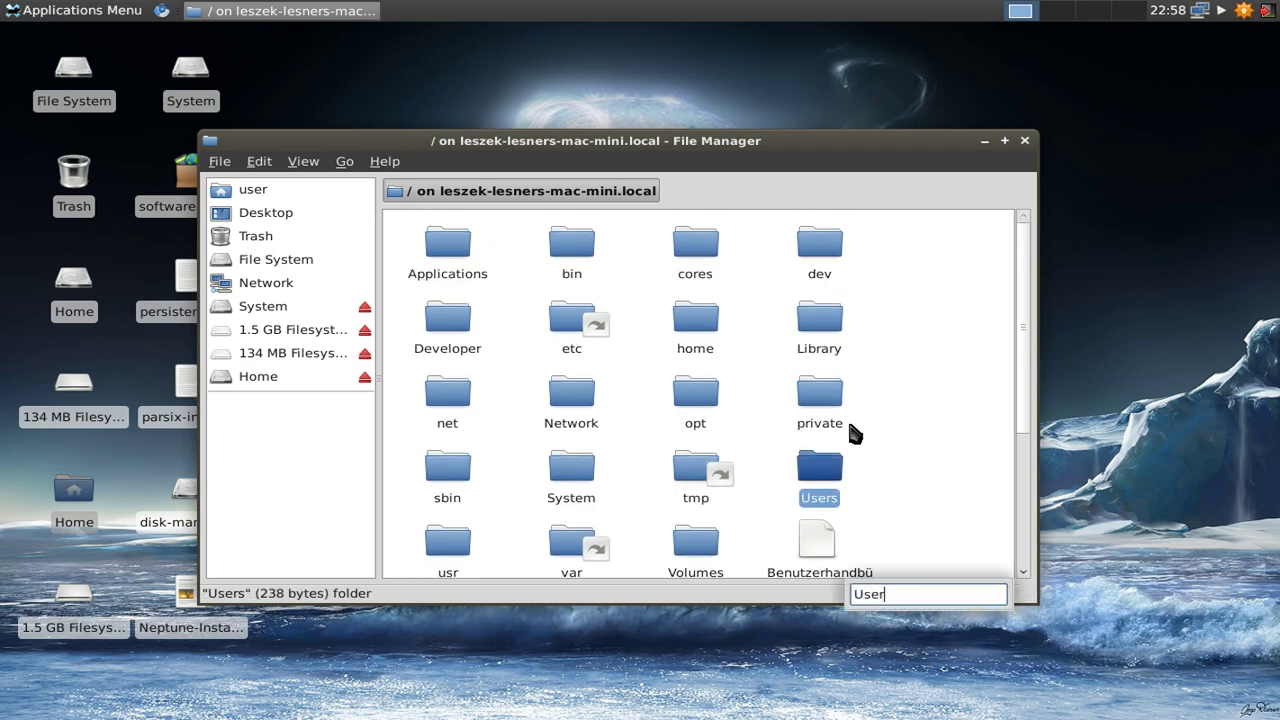
click(818, 472)
double_click(818, 472)
click(417, 250)
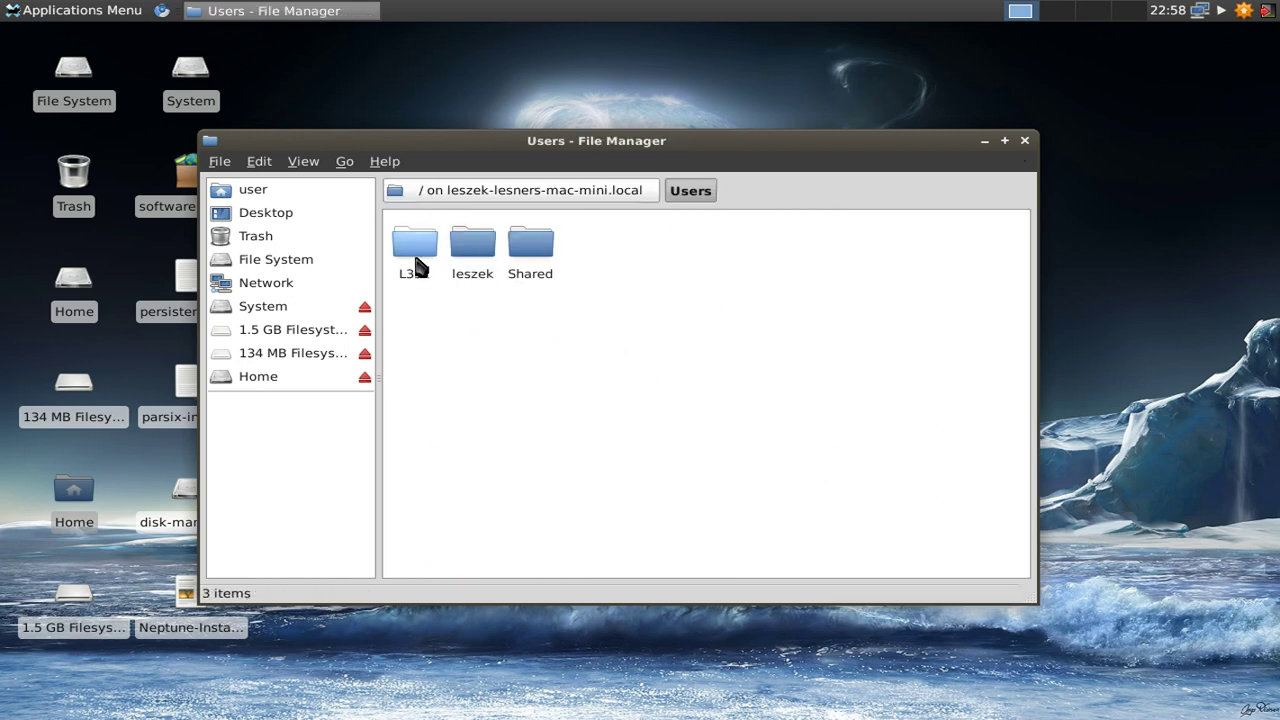
double_click(417, 250)
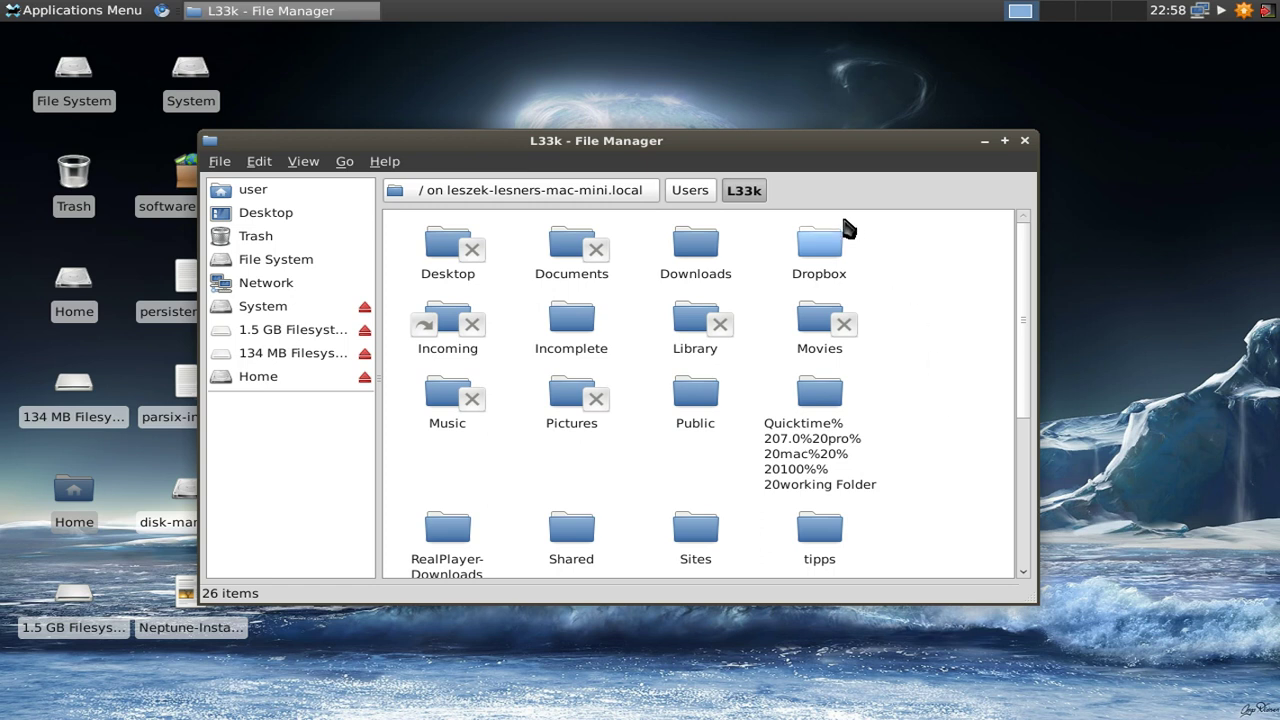
Inspect the user folder's address, then return to the Mac Mini's root folder
key(ctrl+l)
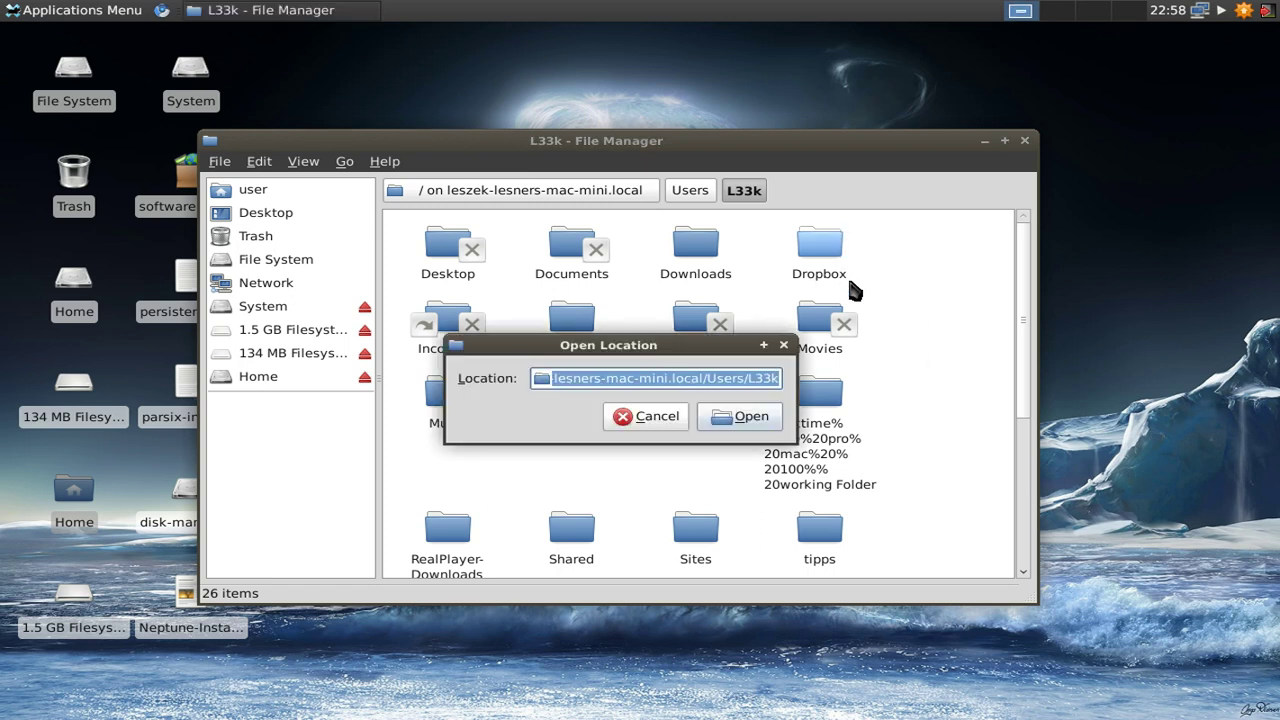
click(733, 378)
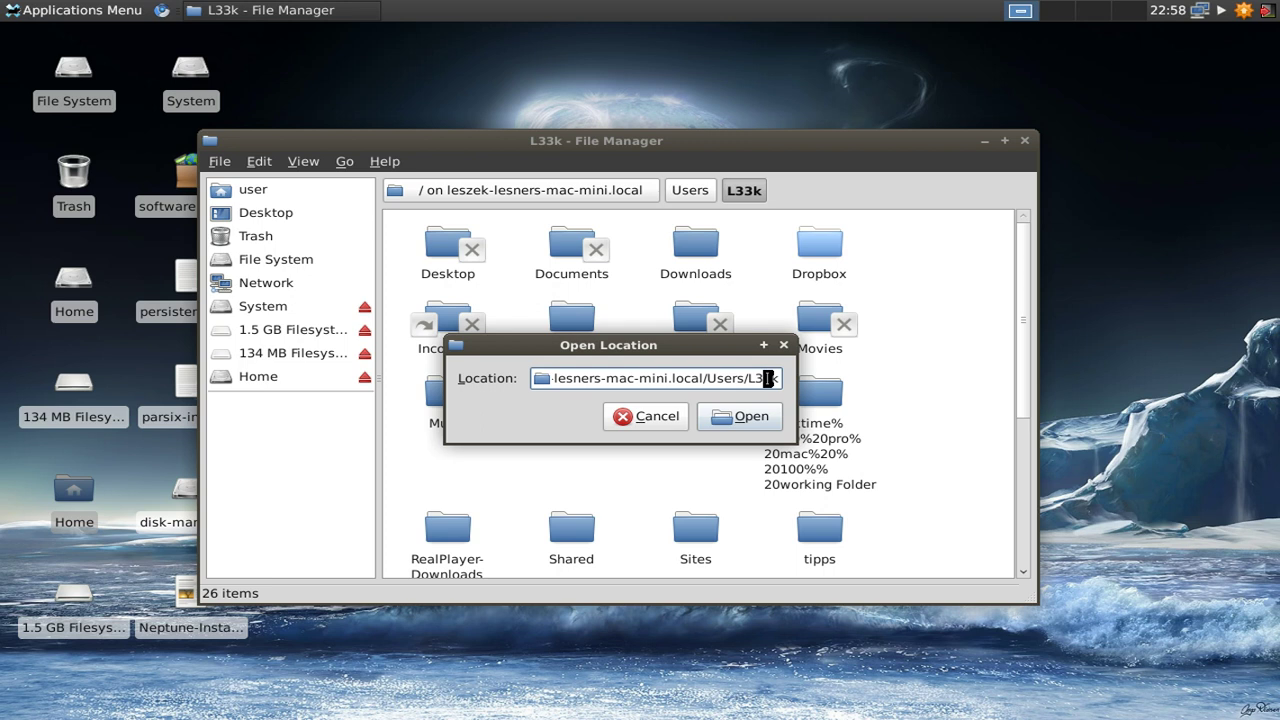
click(672, 418)
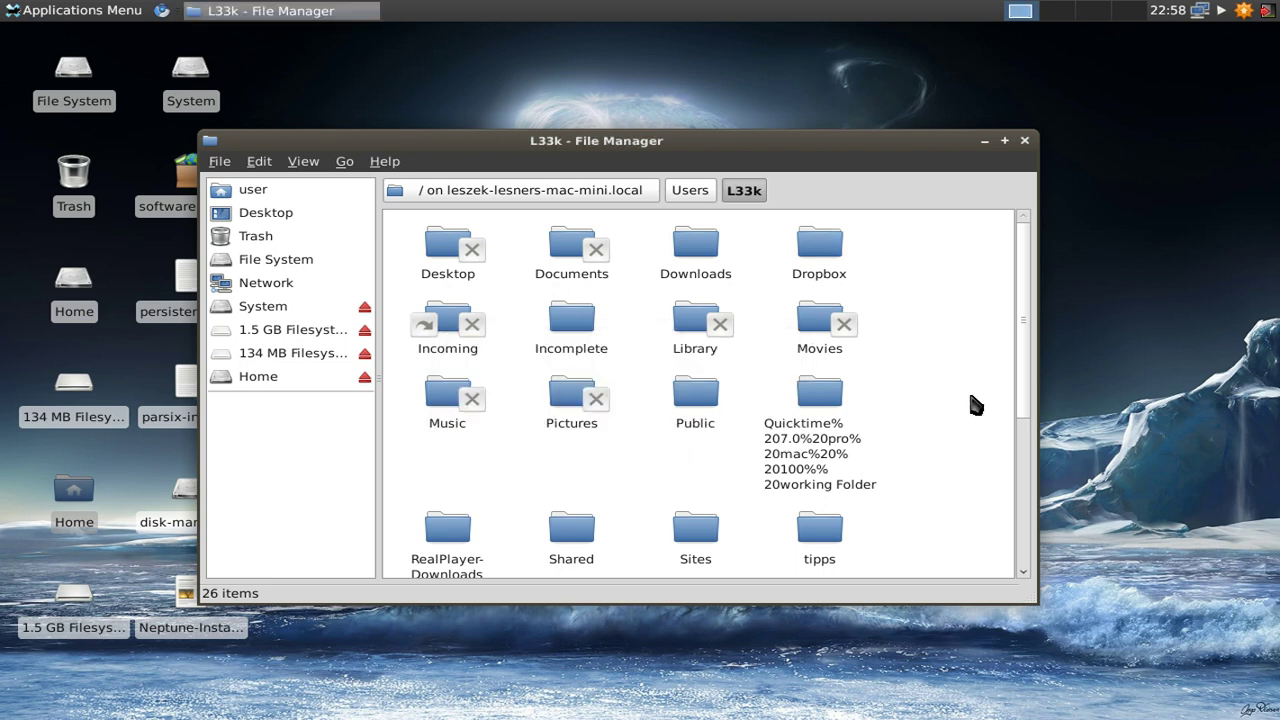
scroll(966, 420, down, 5)
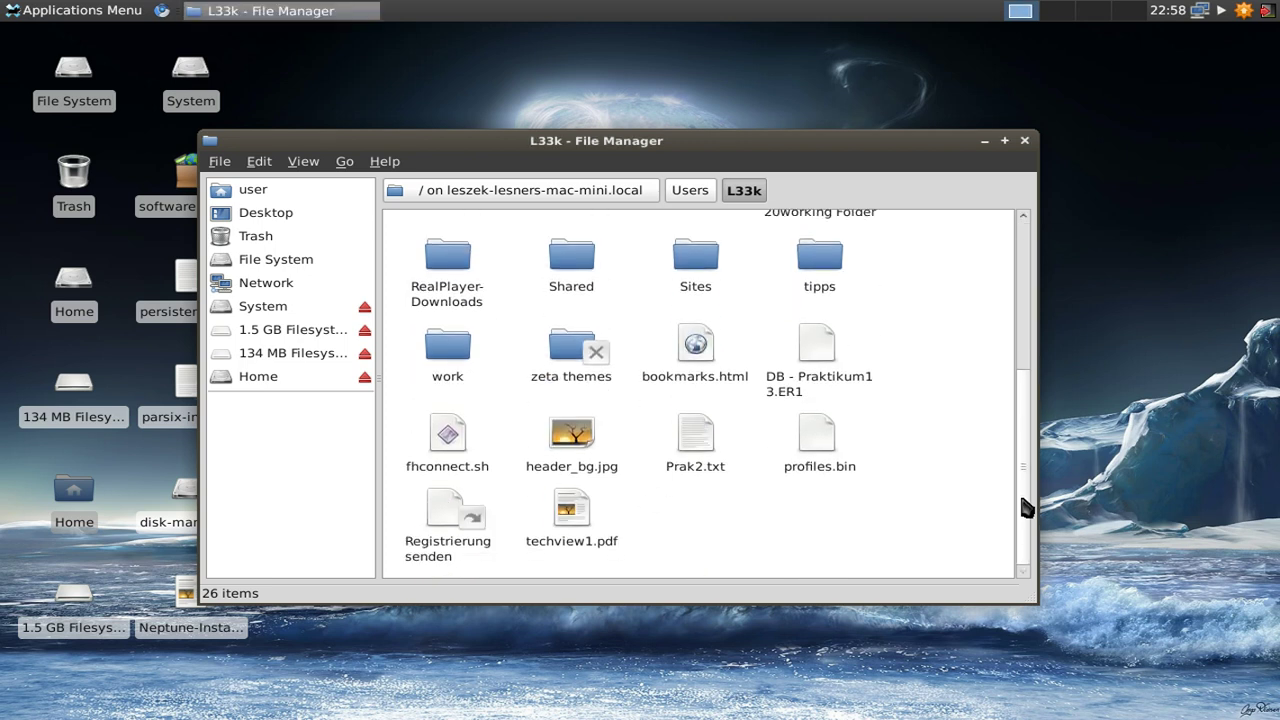
drag(1023, 508, 1023, 323)
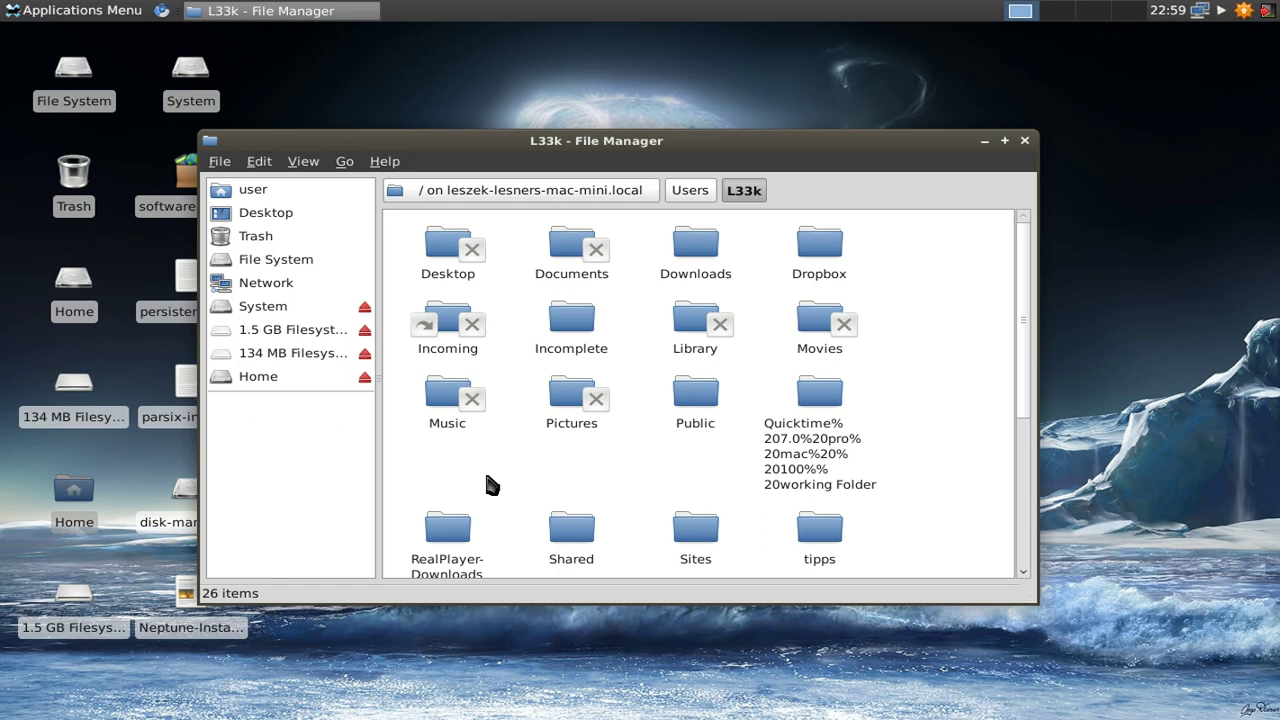
click(490, 193)
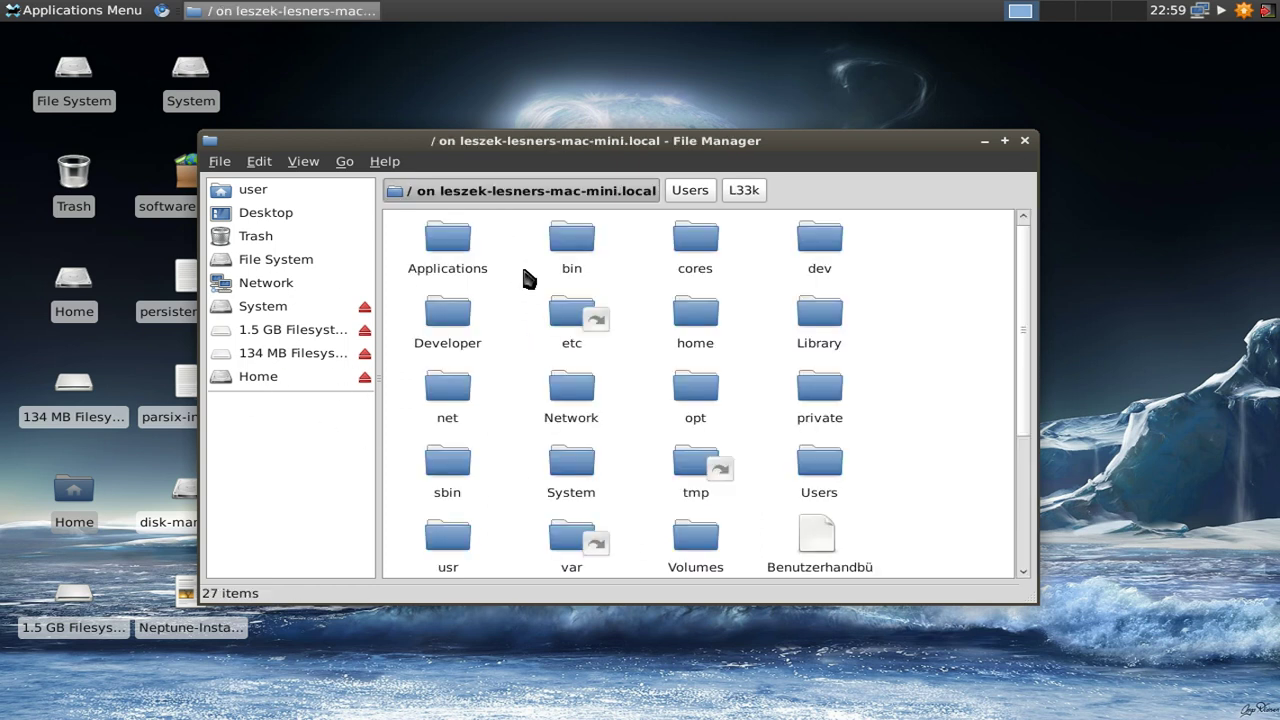
Return Thunar to the local user's home folder with its 10 items
scroll(1020, 337, down, 3)
scroll(1020, 370, up, 3)
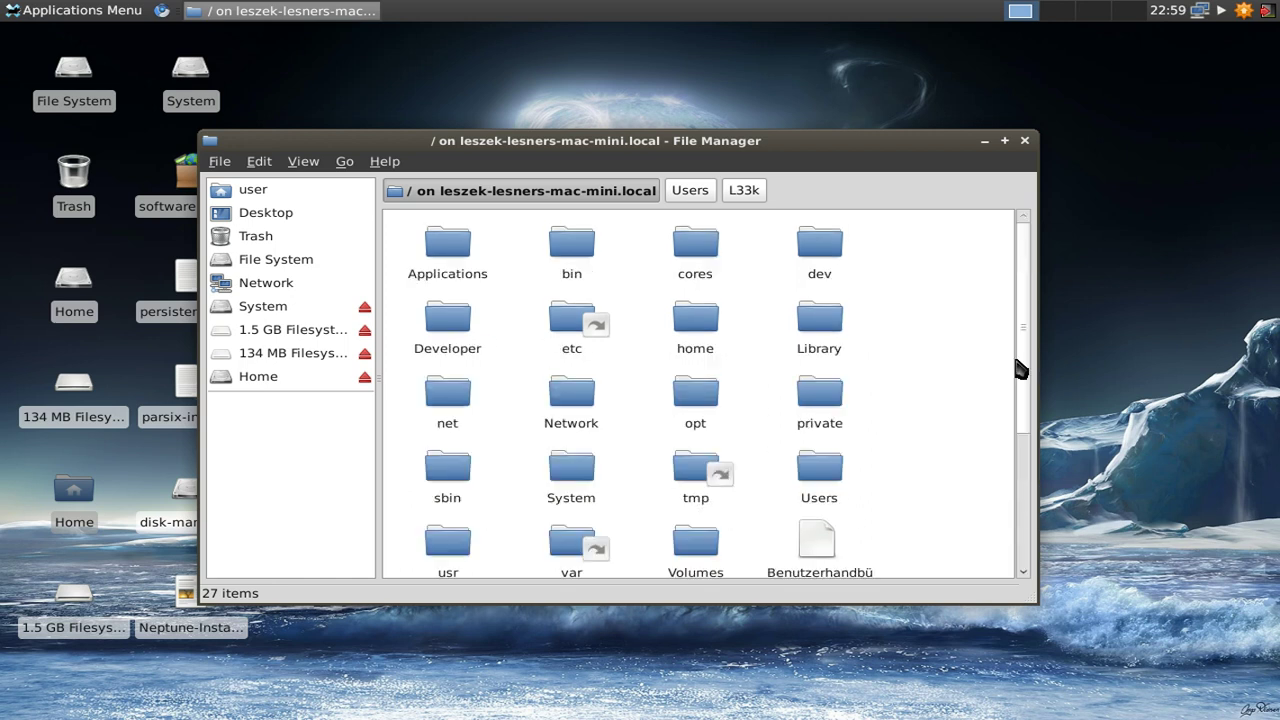
click(292, 193)
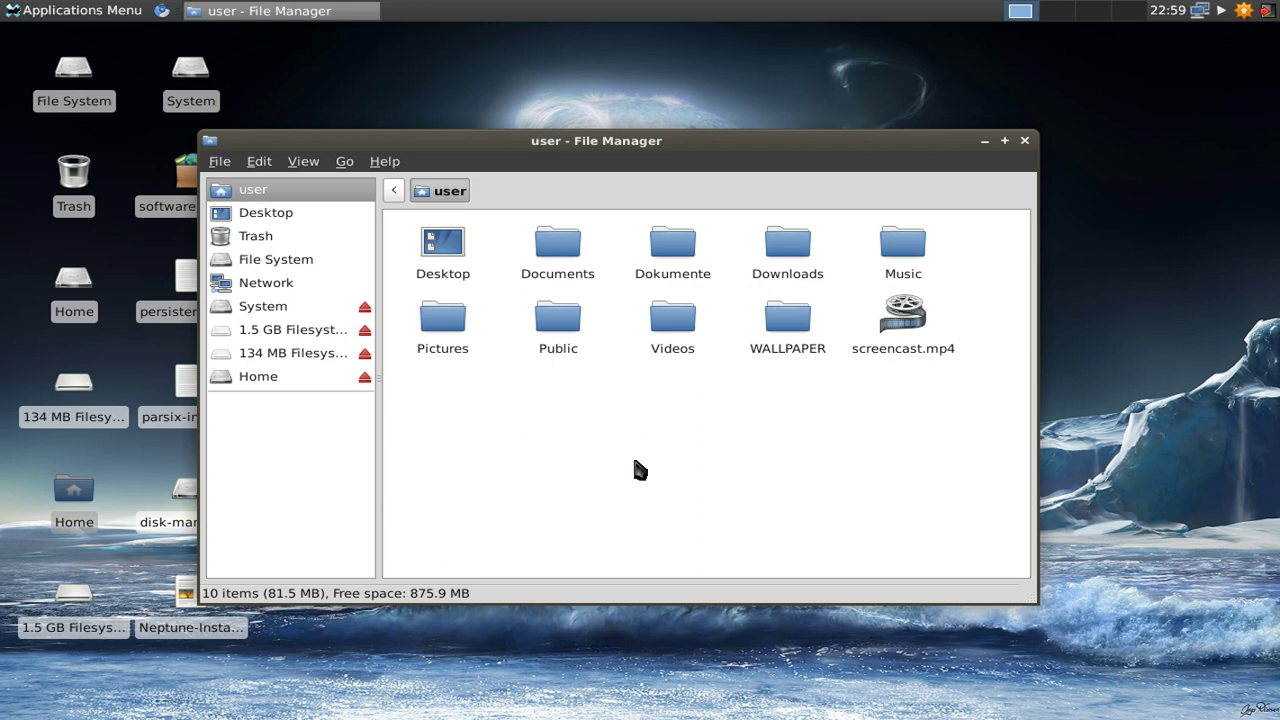
Reposition the file manager window and minimize it to reveal the desktop
drag(575, 142, 510, 126)
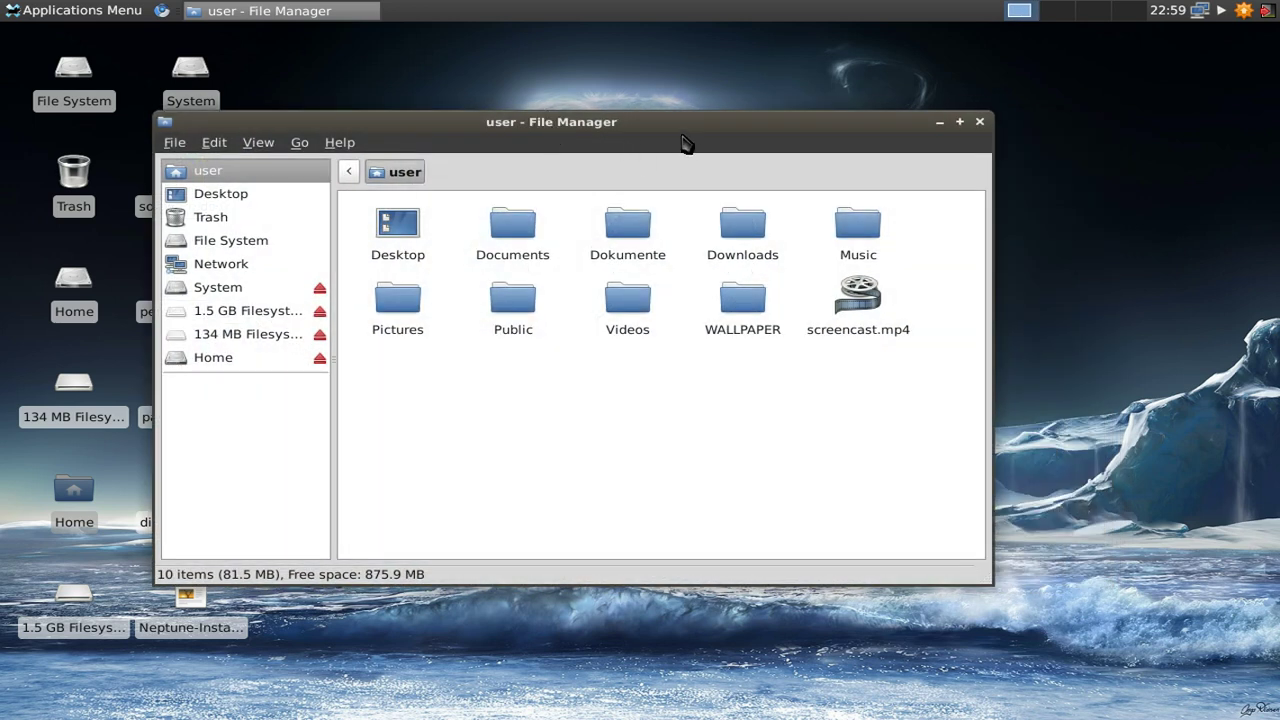
drag(686, 143, 770, 142)
click(1031, 138)
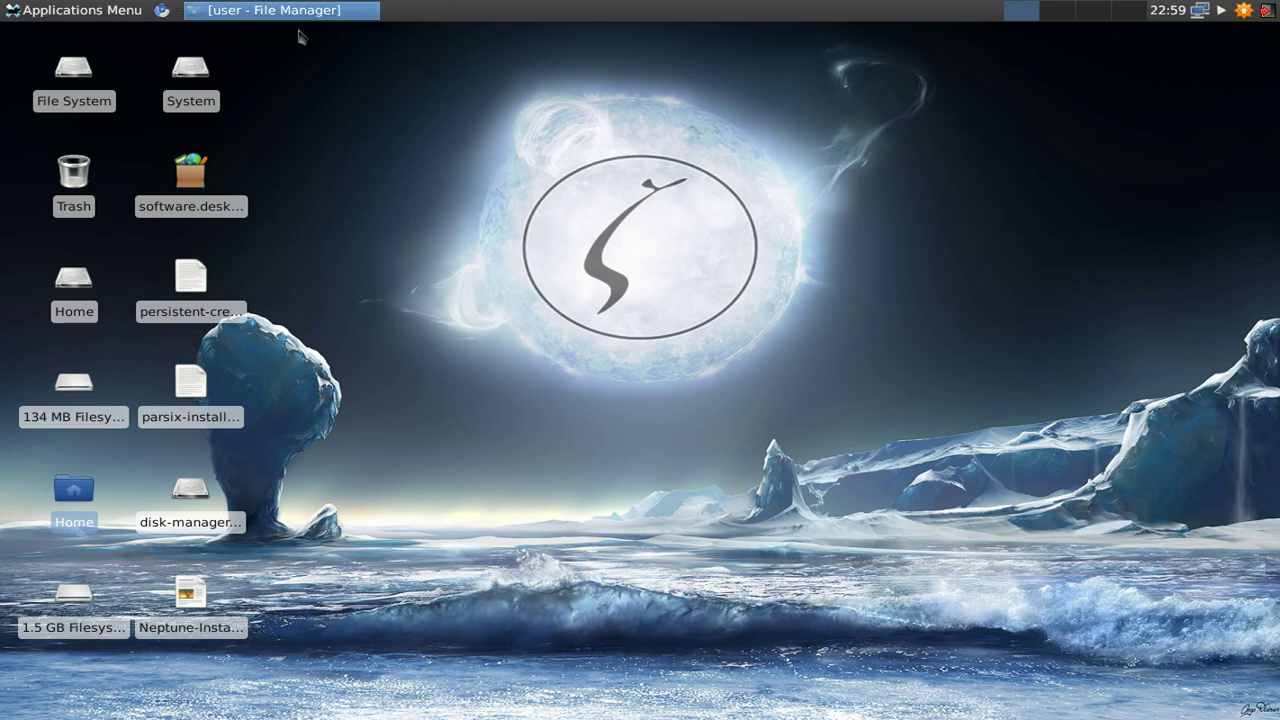
Toggle window buttons' labels, flat style and handle off and back on, then close settings
right_click(397, 20)
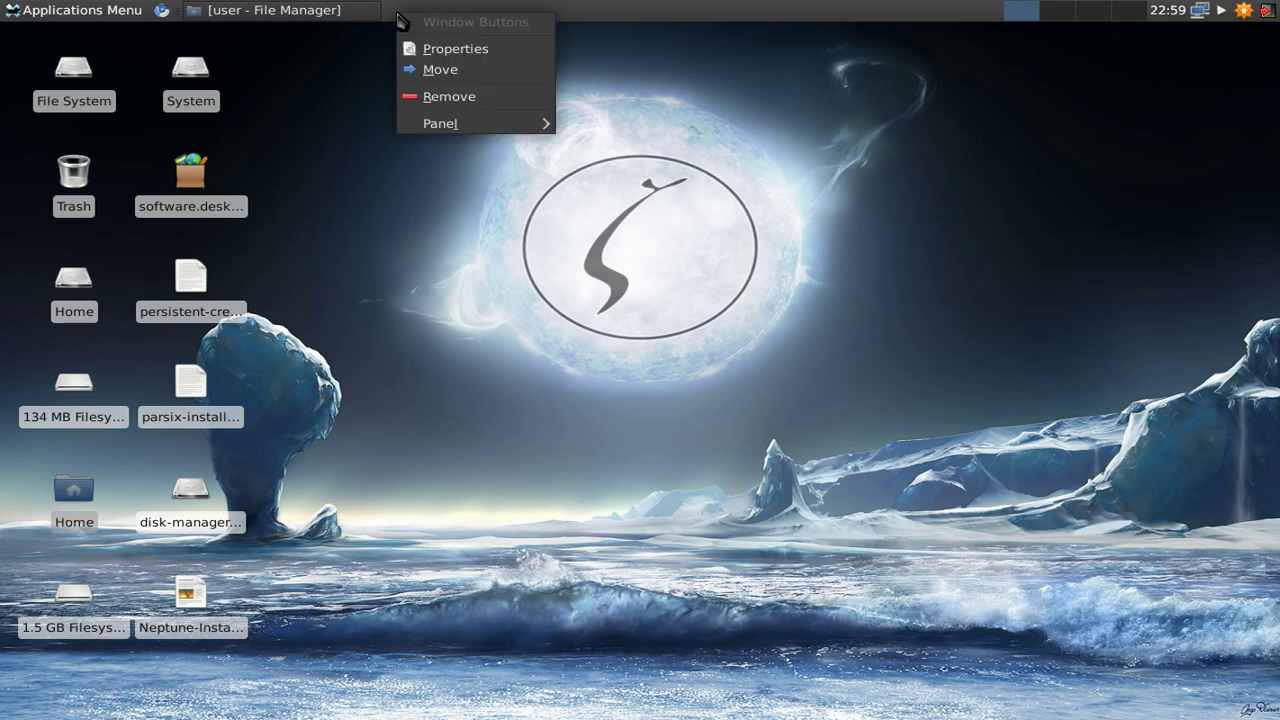
click(433, 50)
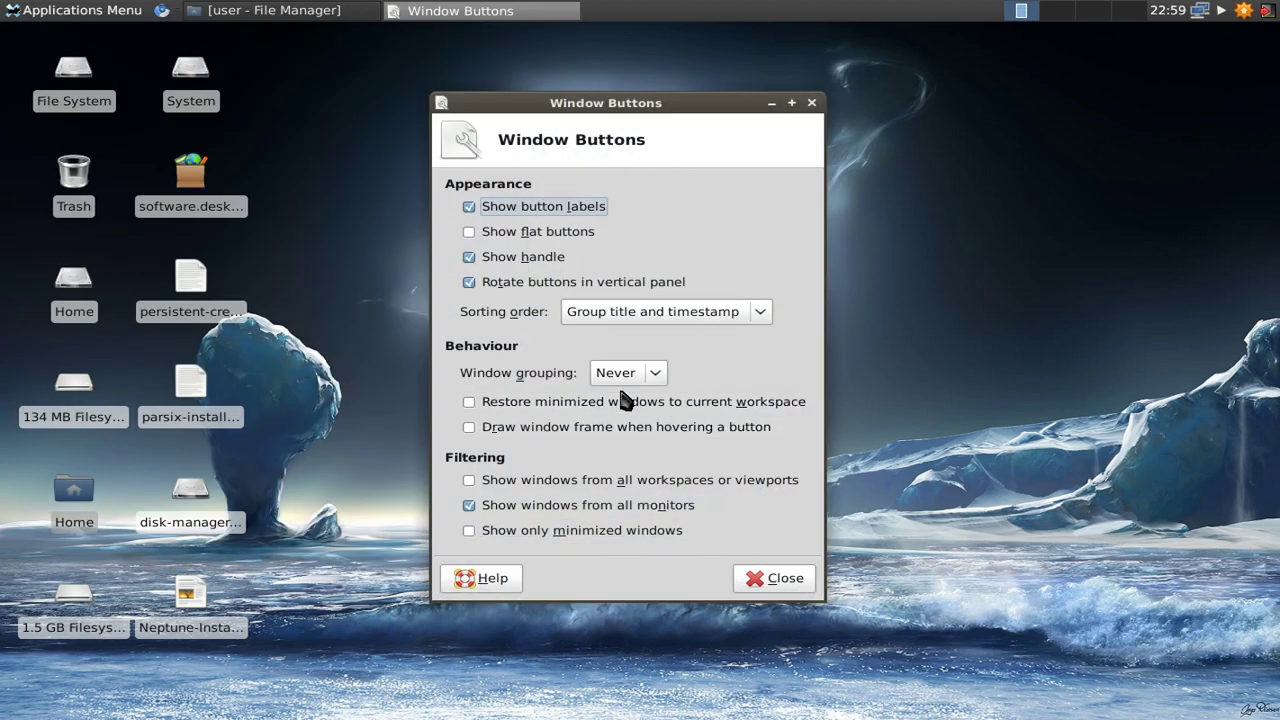
click(519, 206)
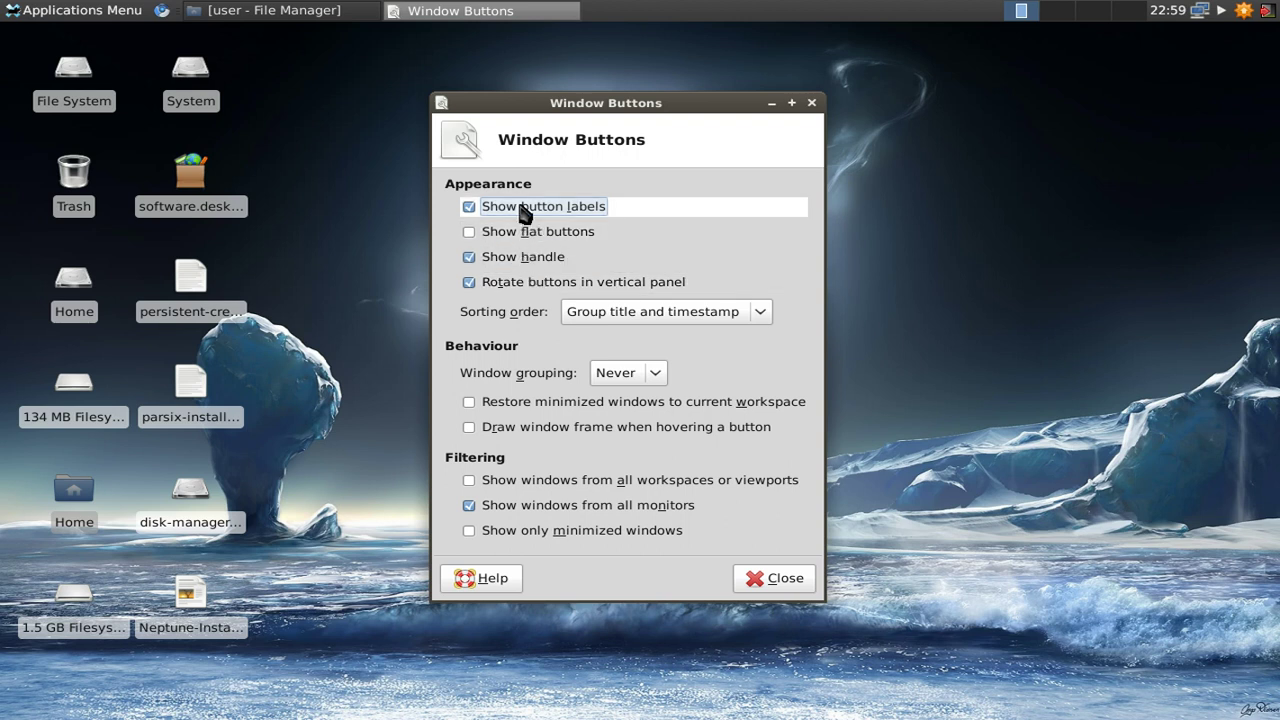
click(519, 206)
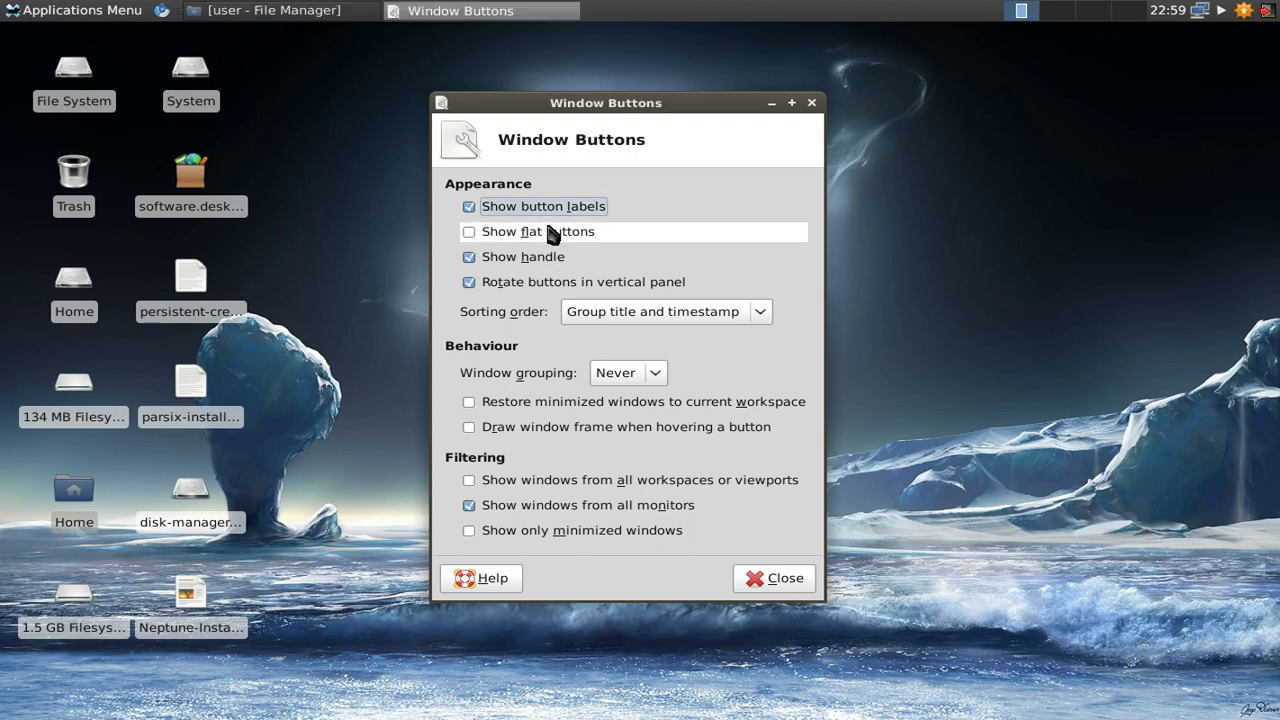
click(551, 238)
click(551, 240)
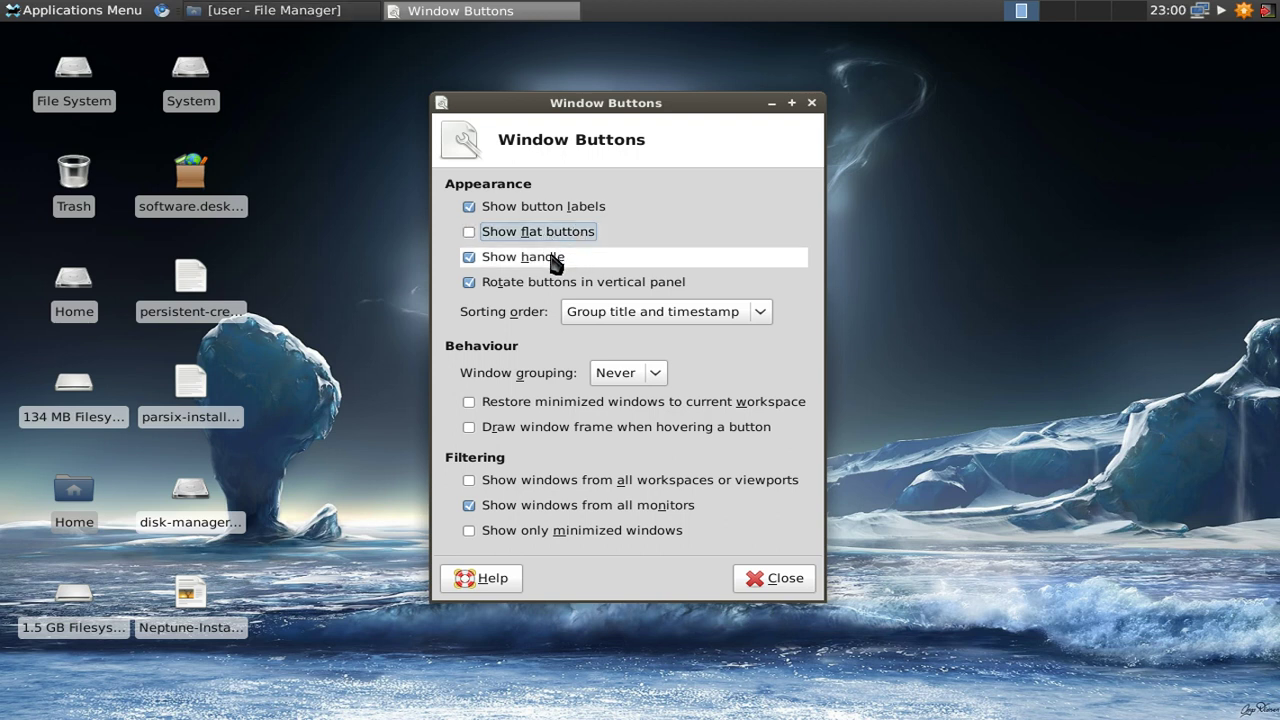
click(553, 262)
click(555, 262)
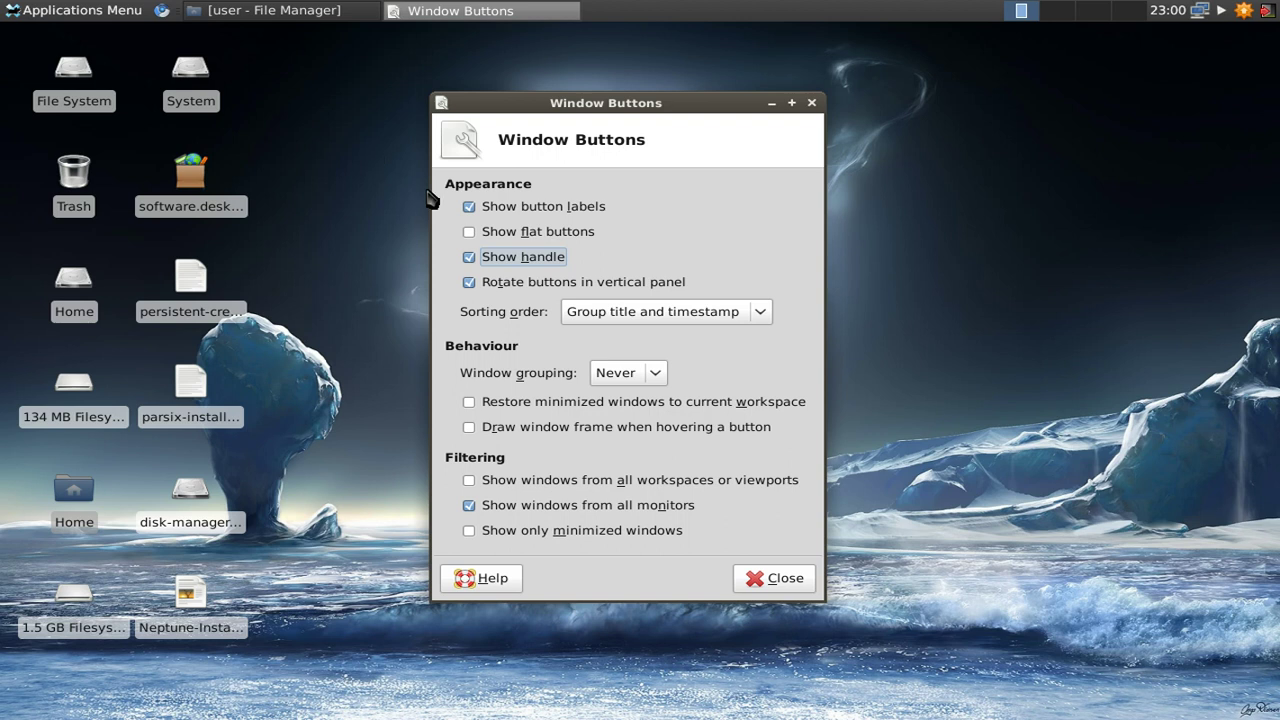
click(770, 584)
Open Panel Preferences for Panel 1 from the panel item's Panel submenu
right_click(624, 12)
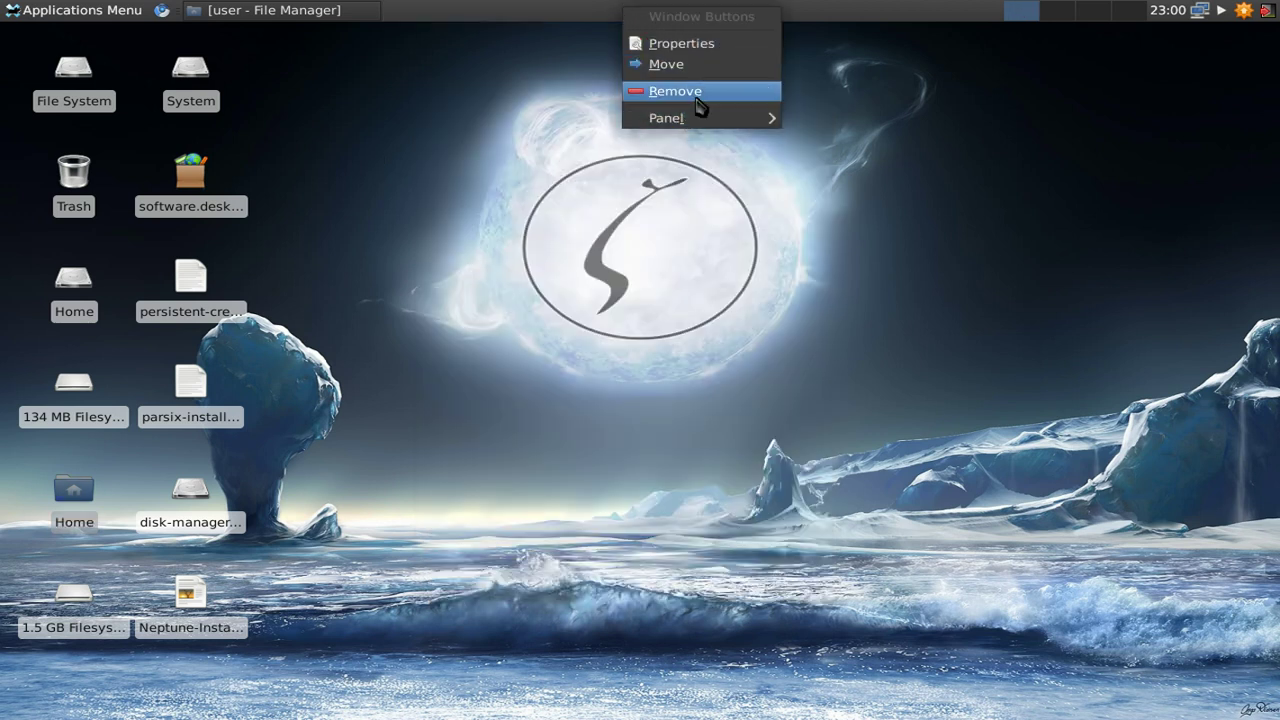
mouse_move(686, 129)
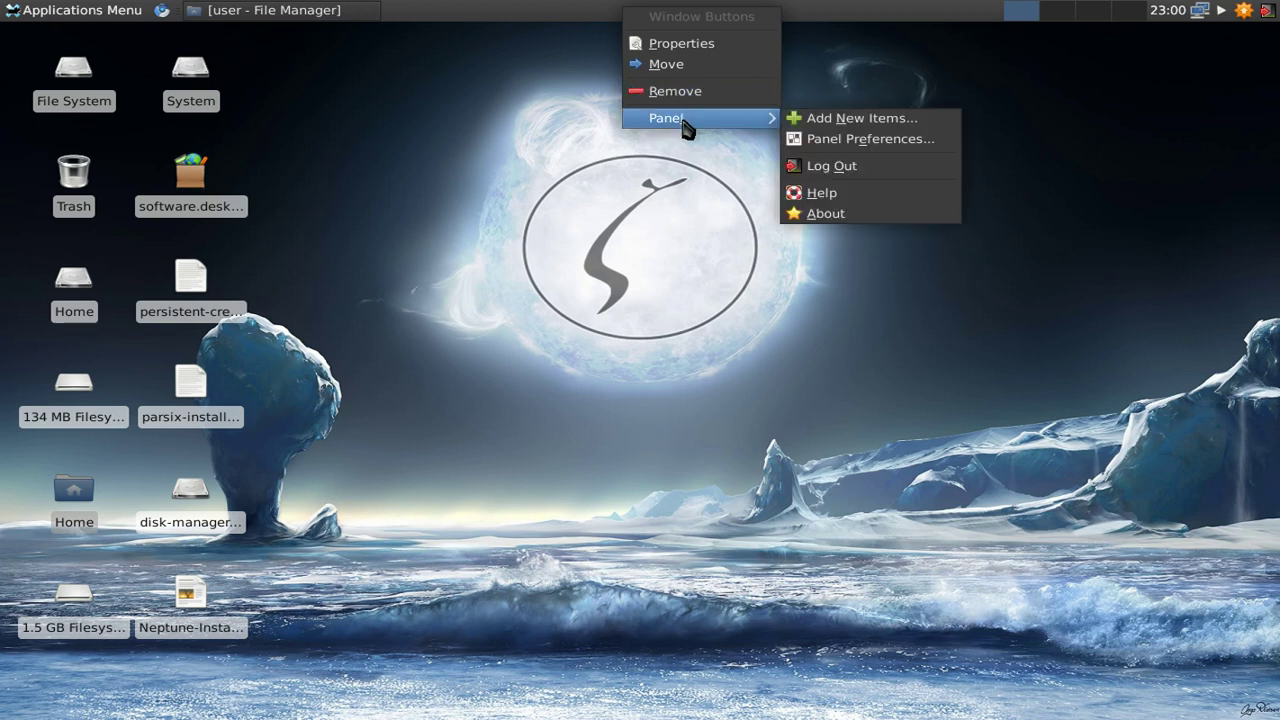
click(845, 135)
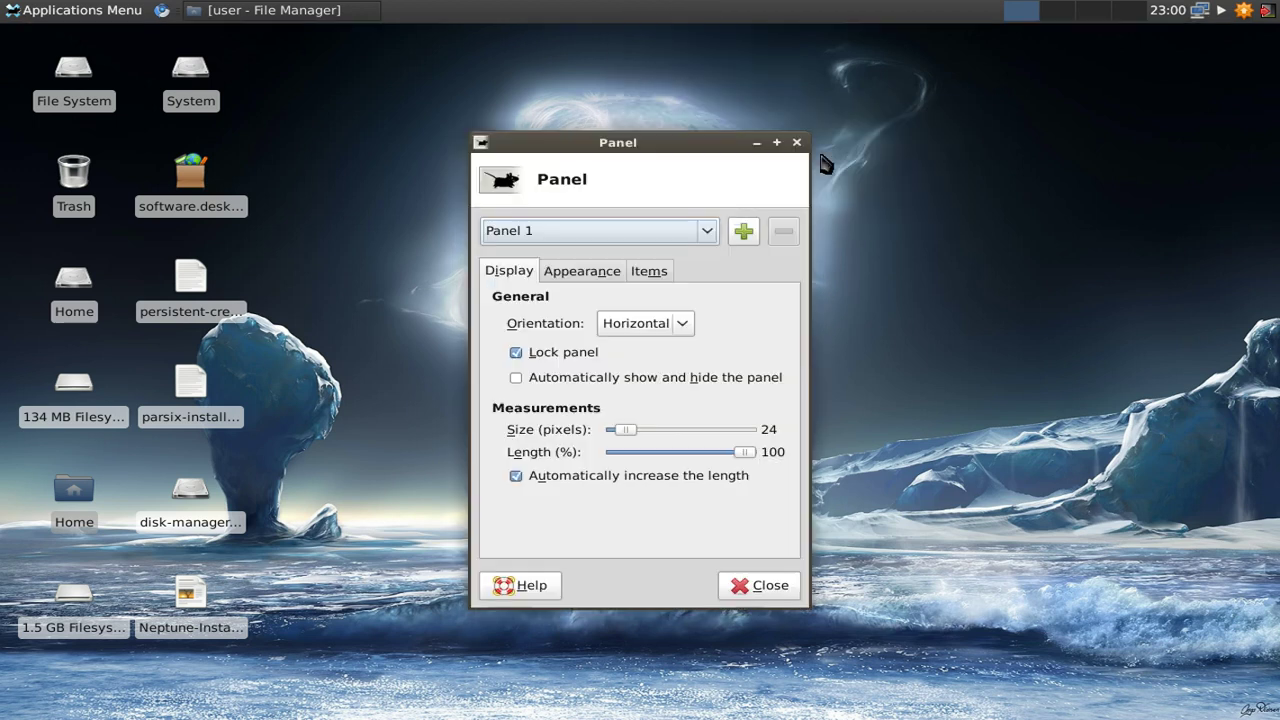
Show Panel 1's Items list and select each item in turn, ending on Applications Menu
click(651, 272)
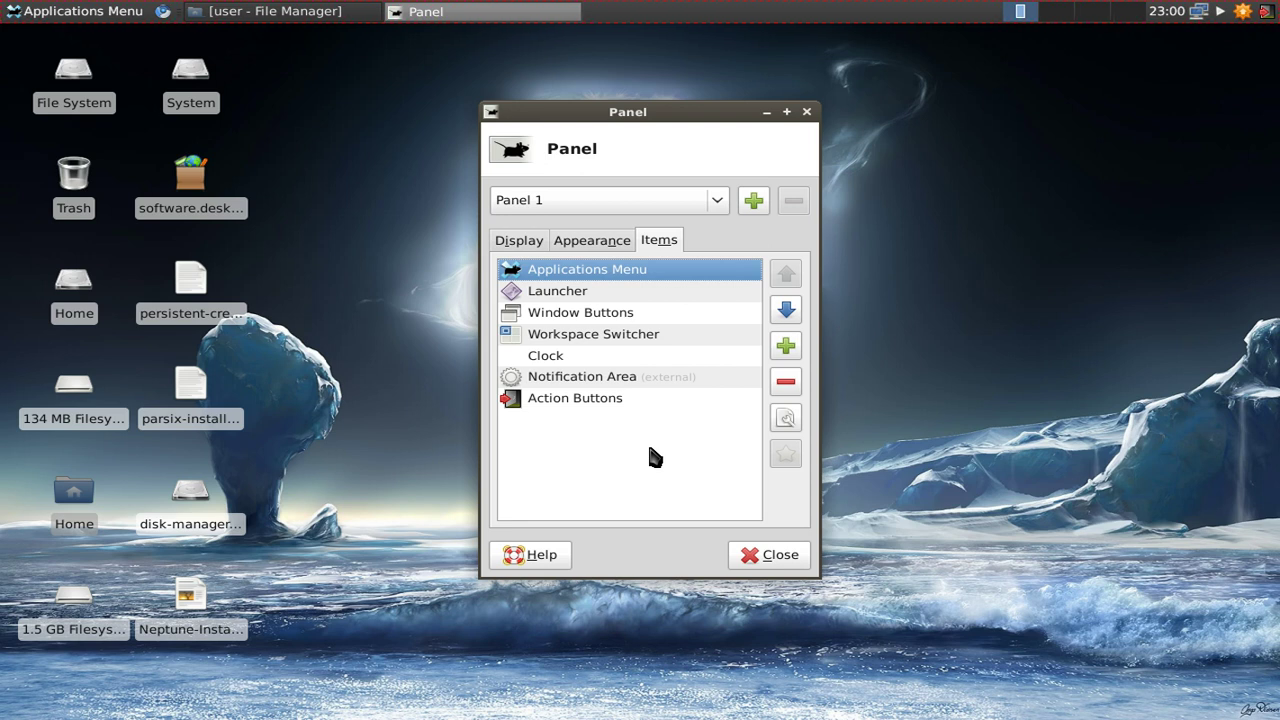
click(597, 296)
click(605, 315)
click(608, 335)
click(608, 377)
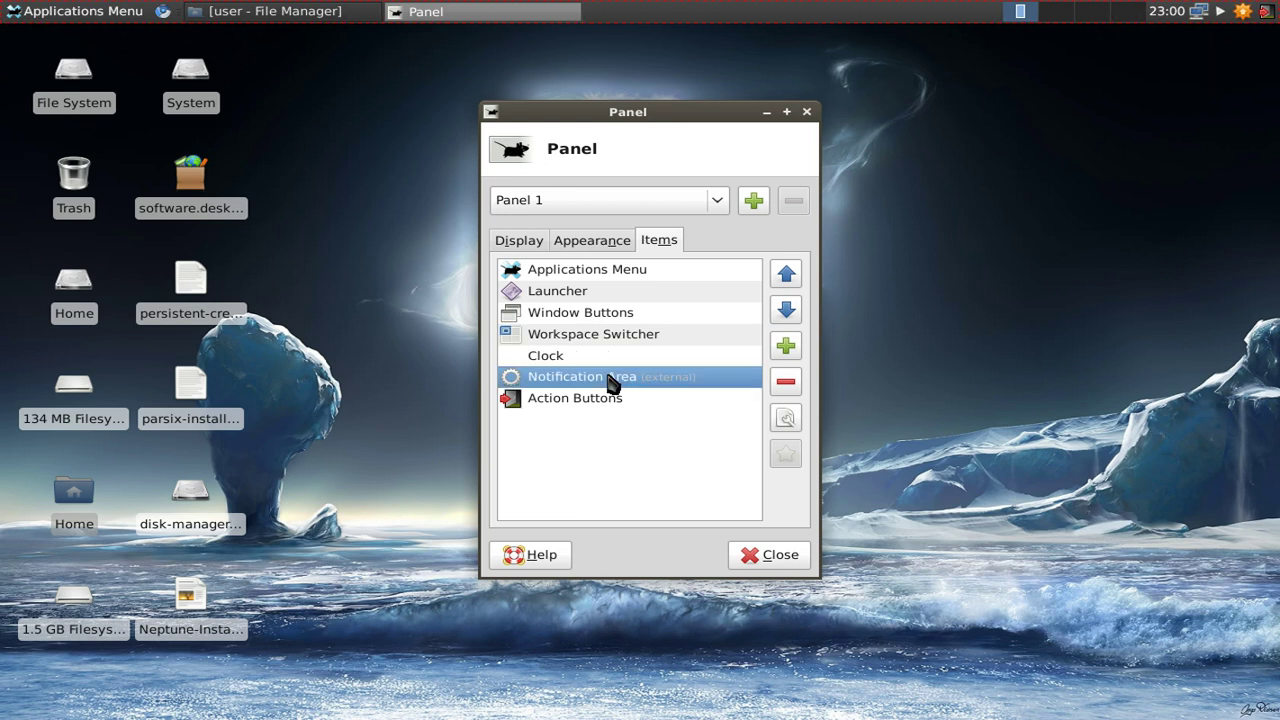
click(608, 399)
click(606, 271)
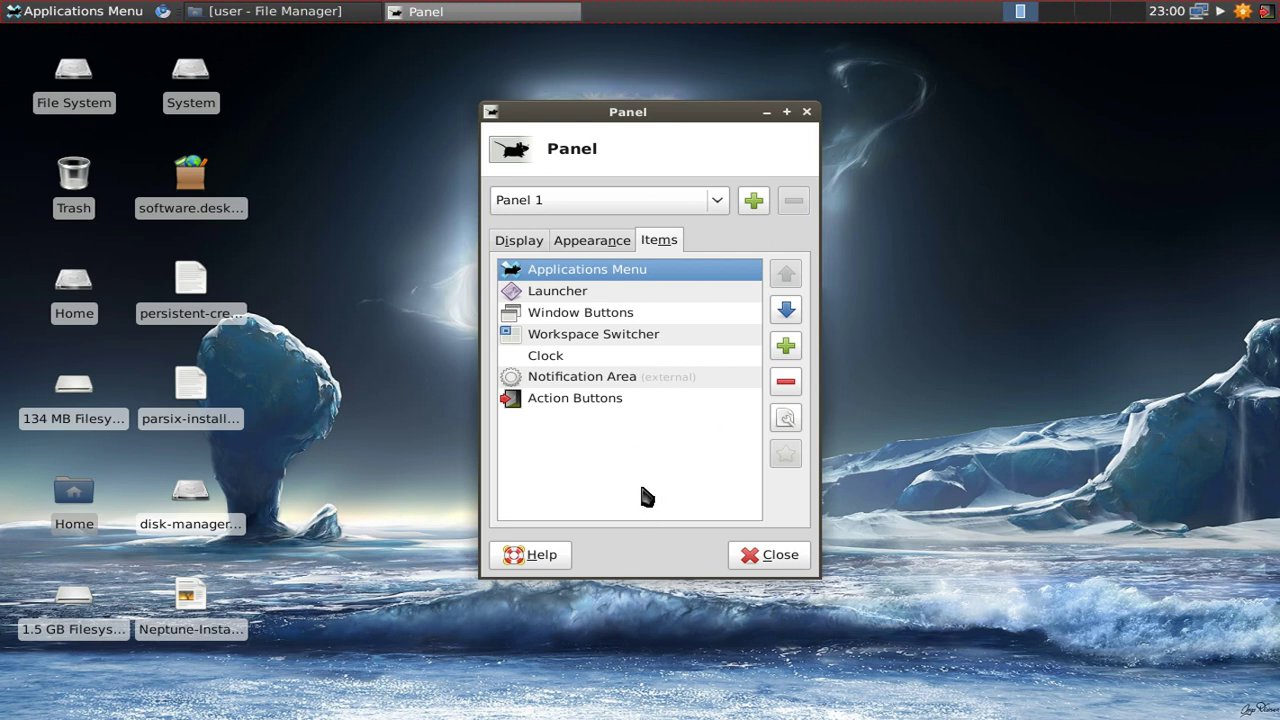
Move Applications Menu down and back to the top twice, then close the preferences
click(788, 310)
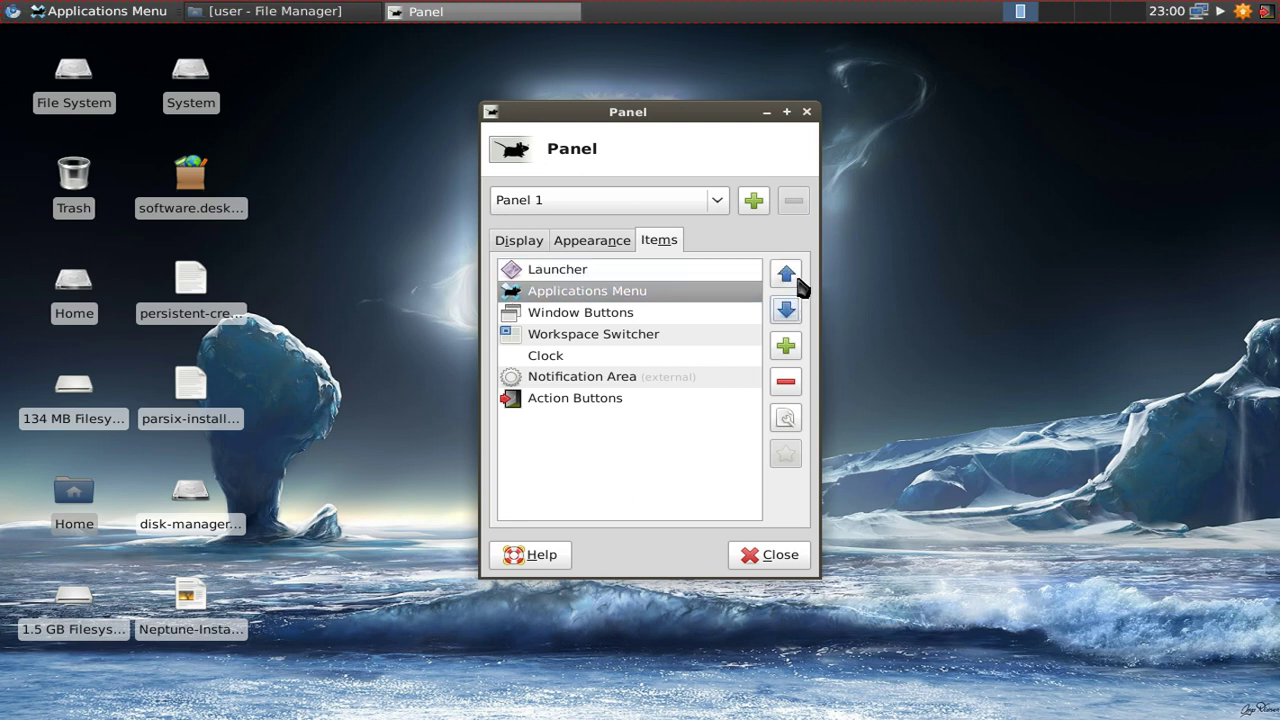
click(795, 280)
click(790, 312)
click(790, 278)
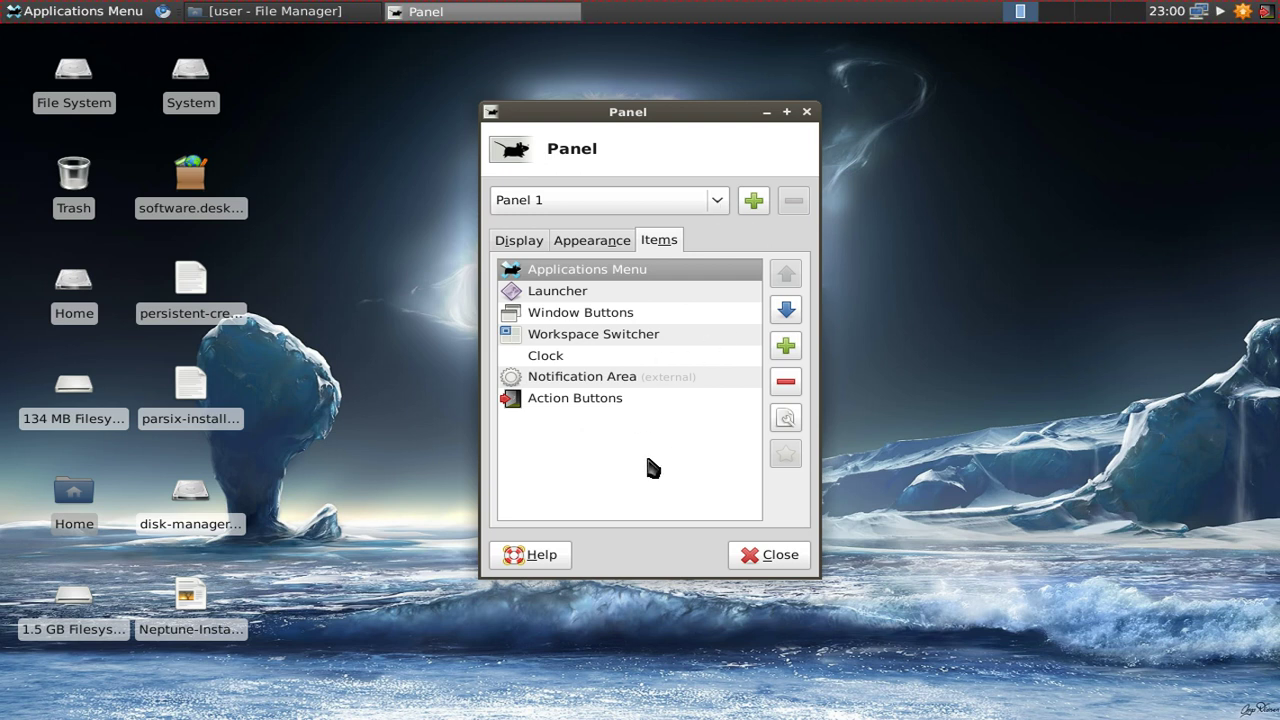
click(769, 556)
Pick Directory Menu from the Add New Items plugin list and add it to the panel
right_click(456, 13)
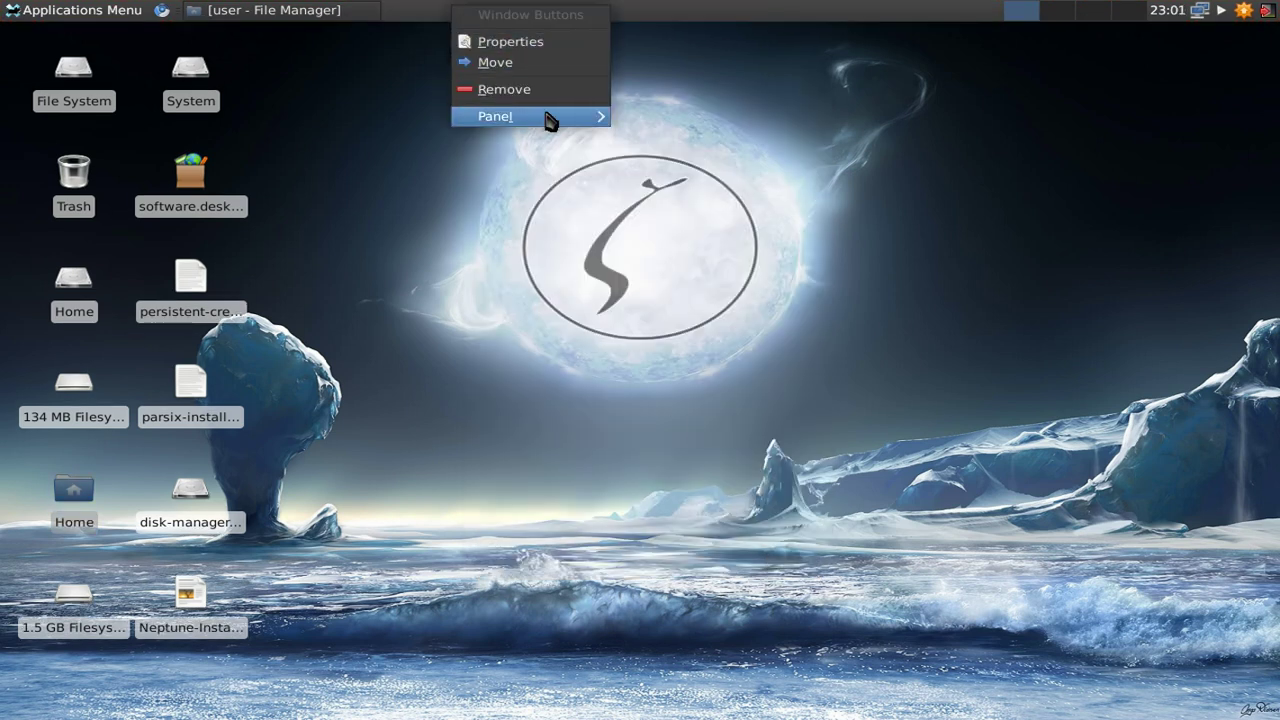
mouse_move(547, 120)
click(650, 118)
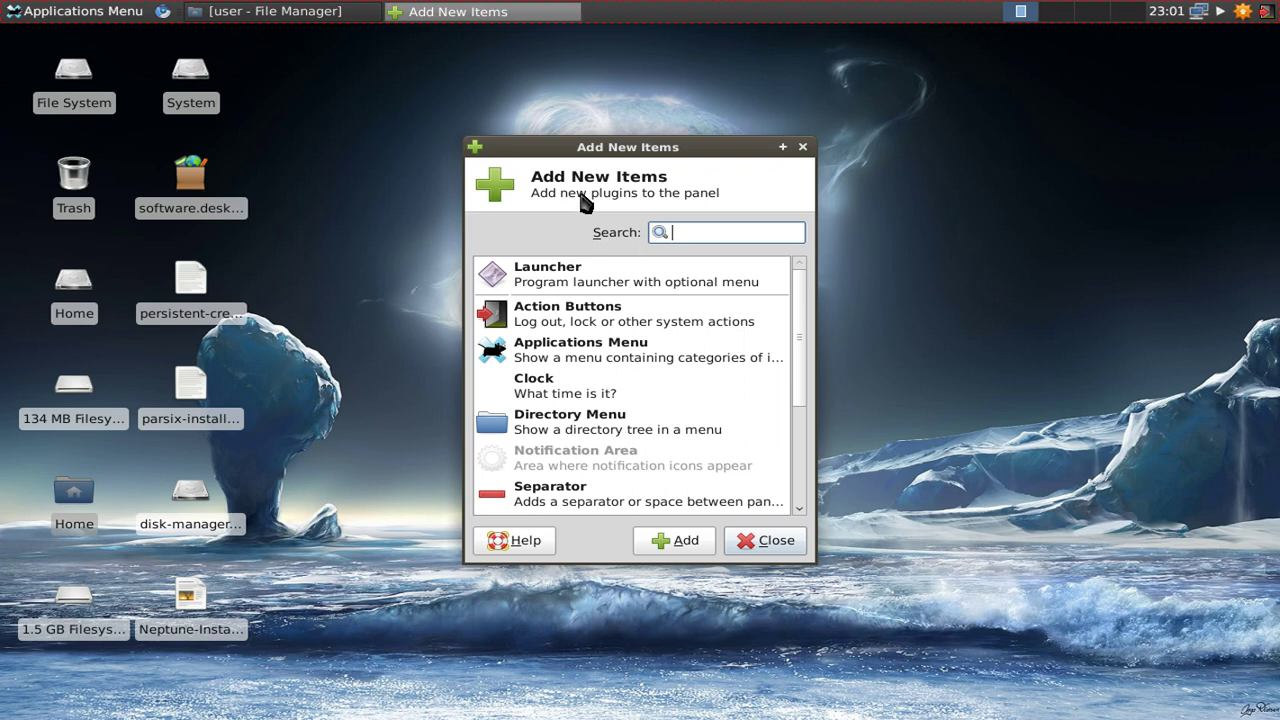
drag(803, 360, 803, 453)
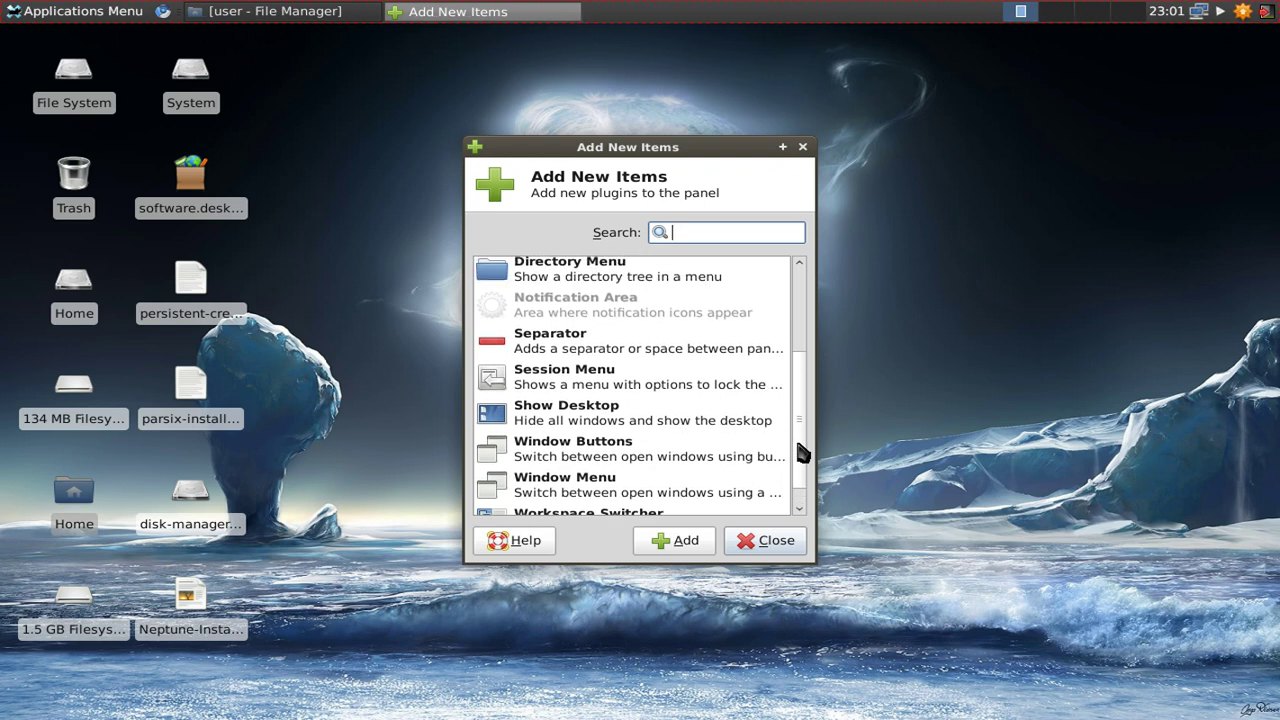
drag(803, 453, 809, 400)
click(646, 350)
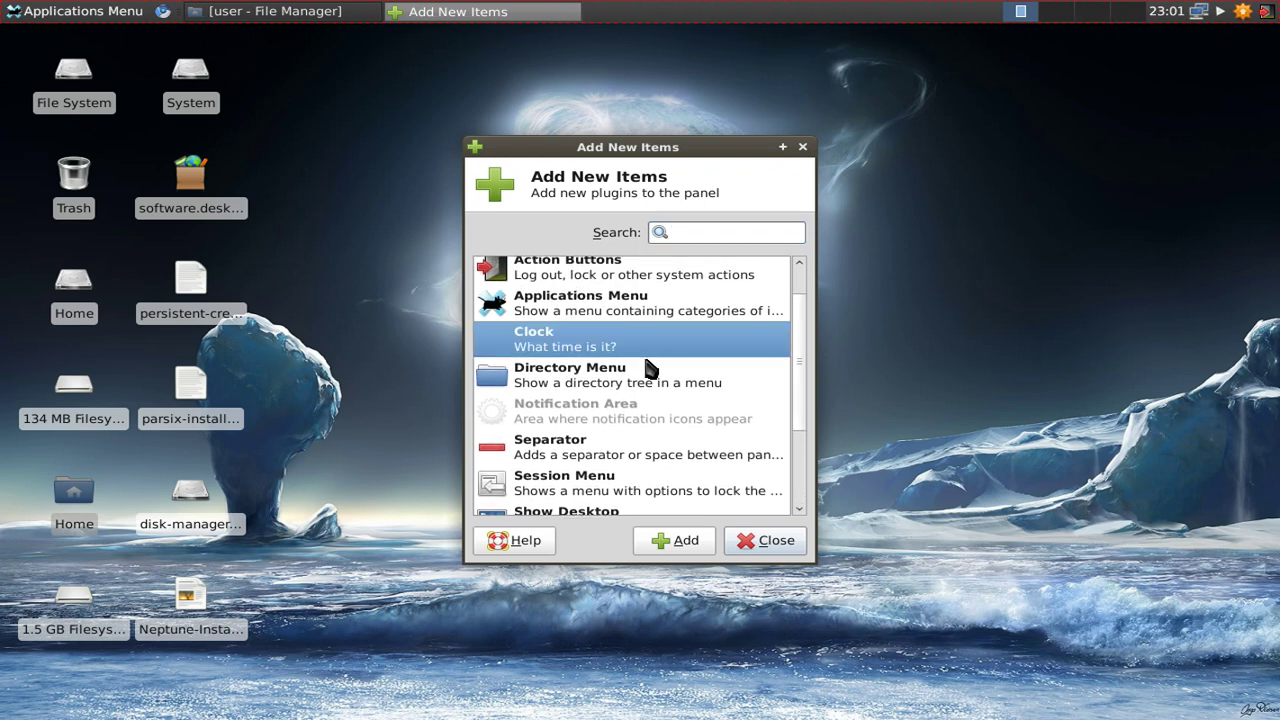
click(650, 376)
click(673, 540)
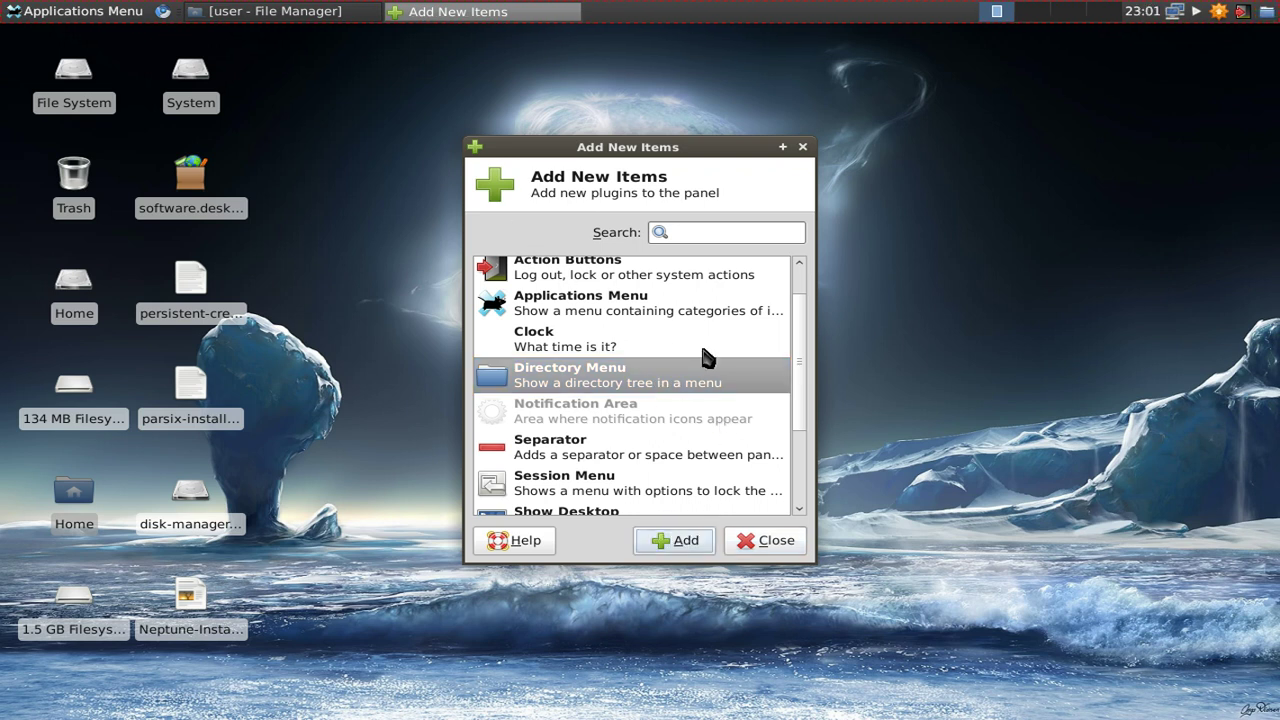
Open the WALLPAPER folder from the new Directory Menu, then close its window
click(771, 545)
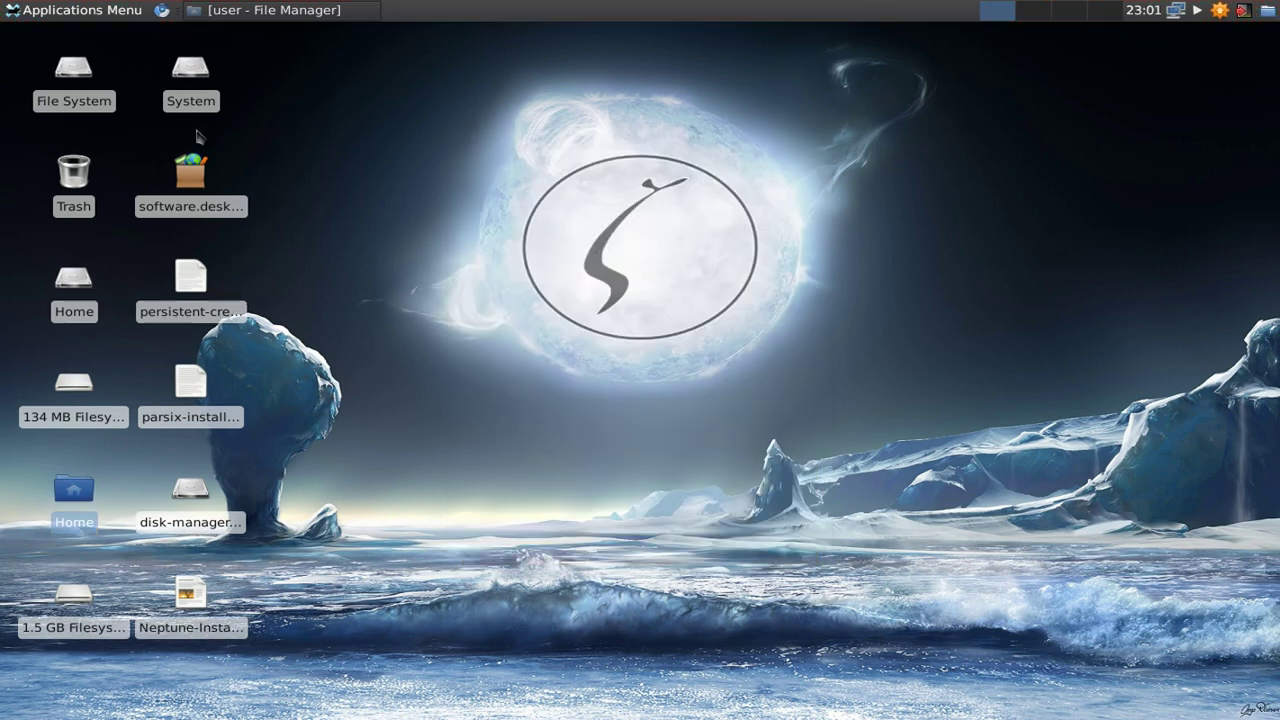
click(1270, 12)
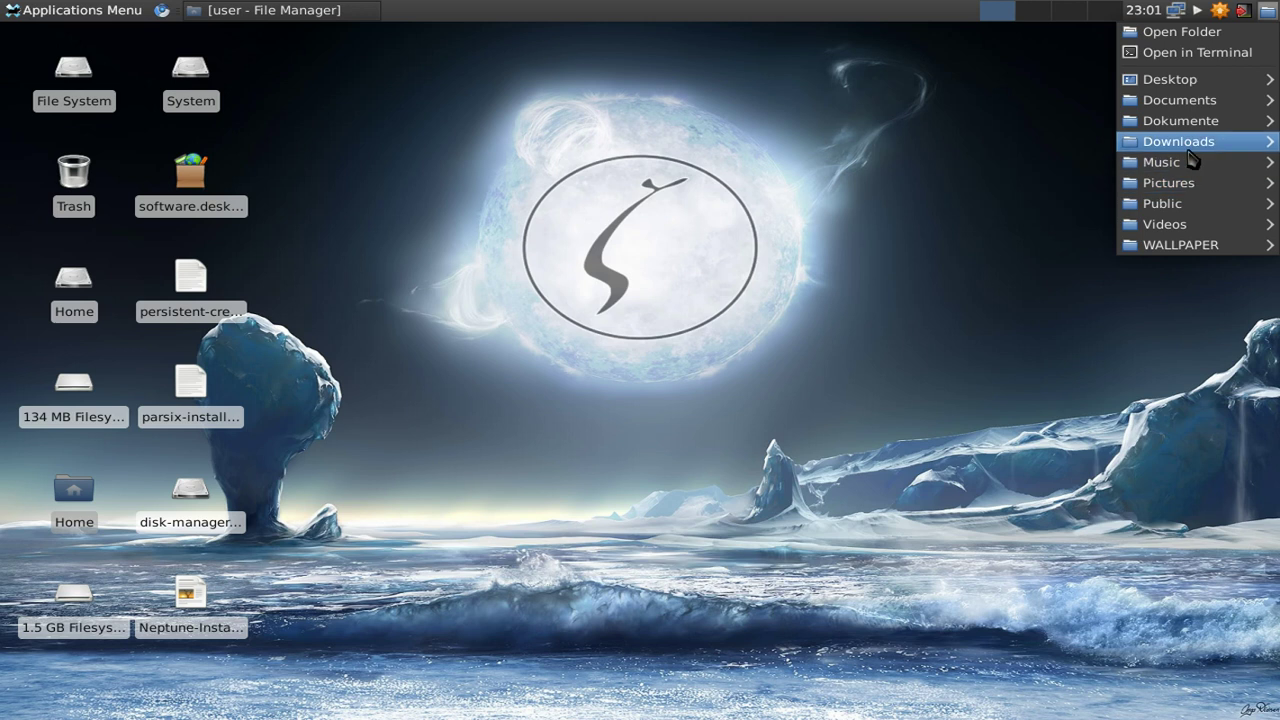
mouse_move(1192, 84)
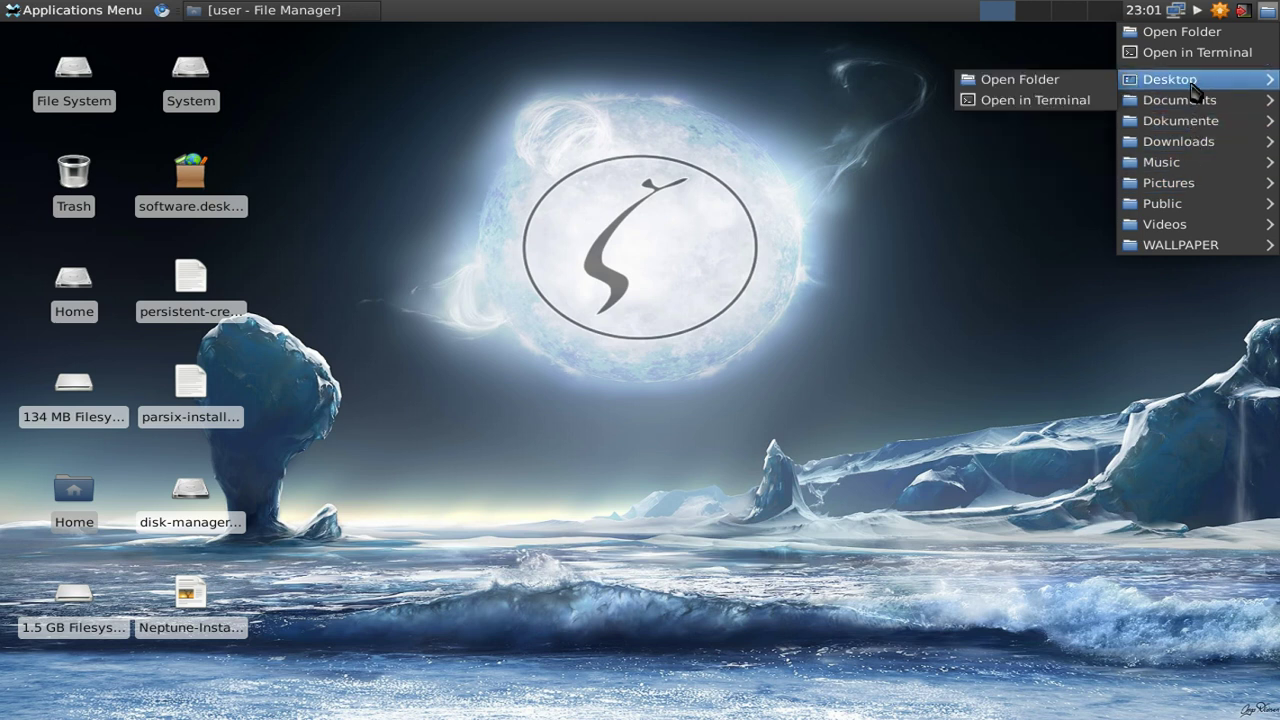
mouse_move(1162, 250)
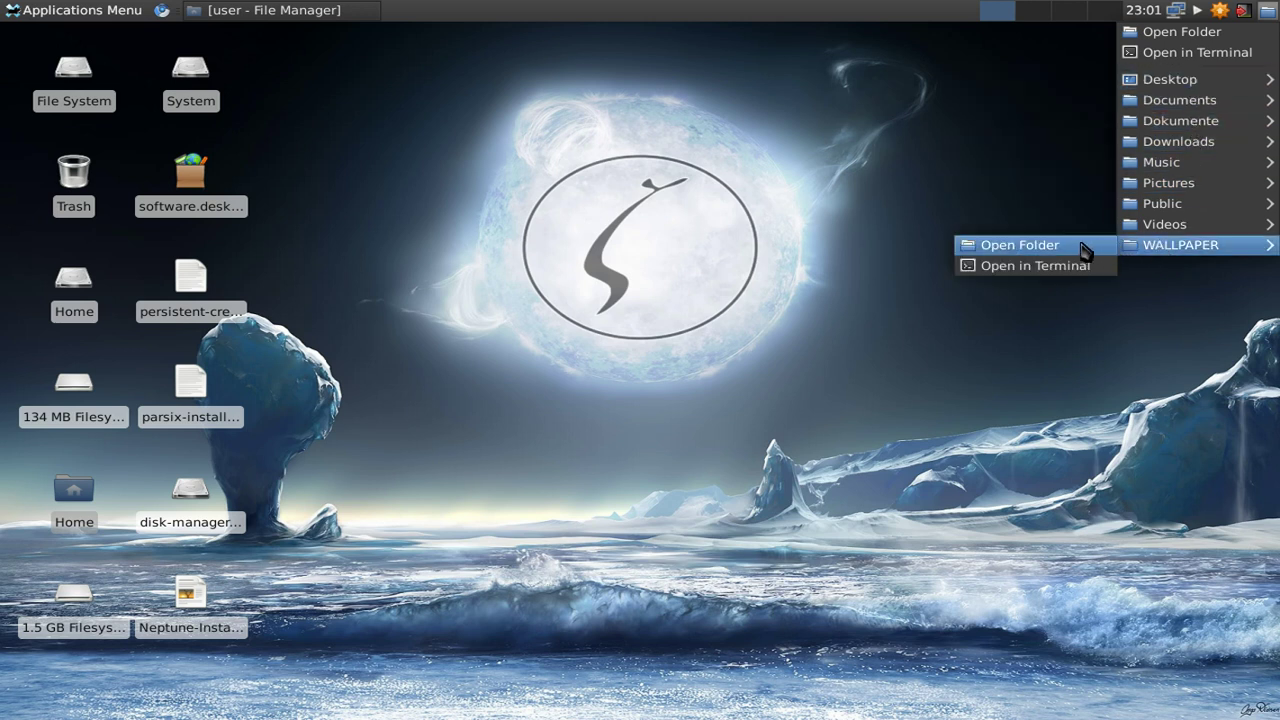
click(1000, 247)
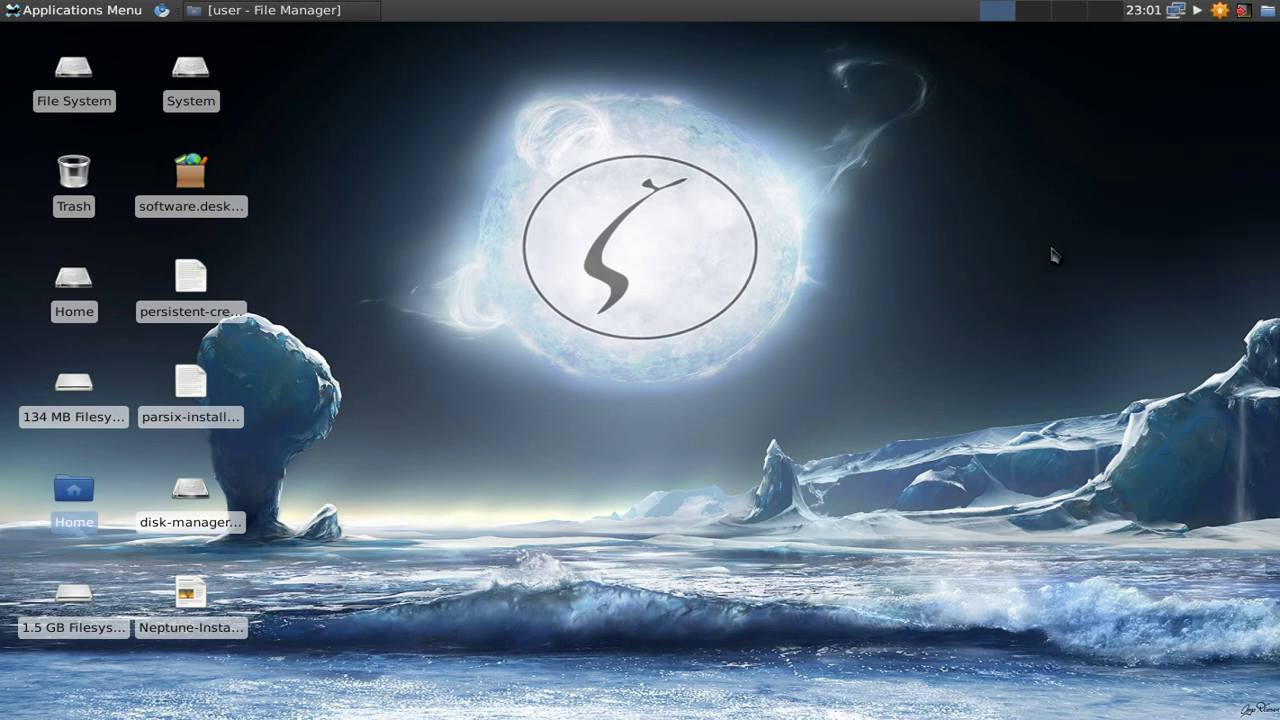
click(827, 33)
Browse the Directory Menu's home folders again, then dismiss it and bring up the desktop menu
click(1266, 11)
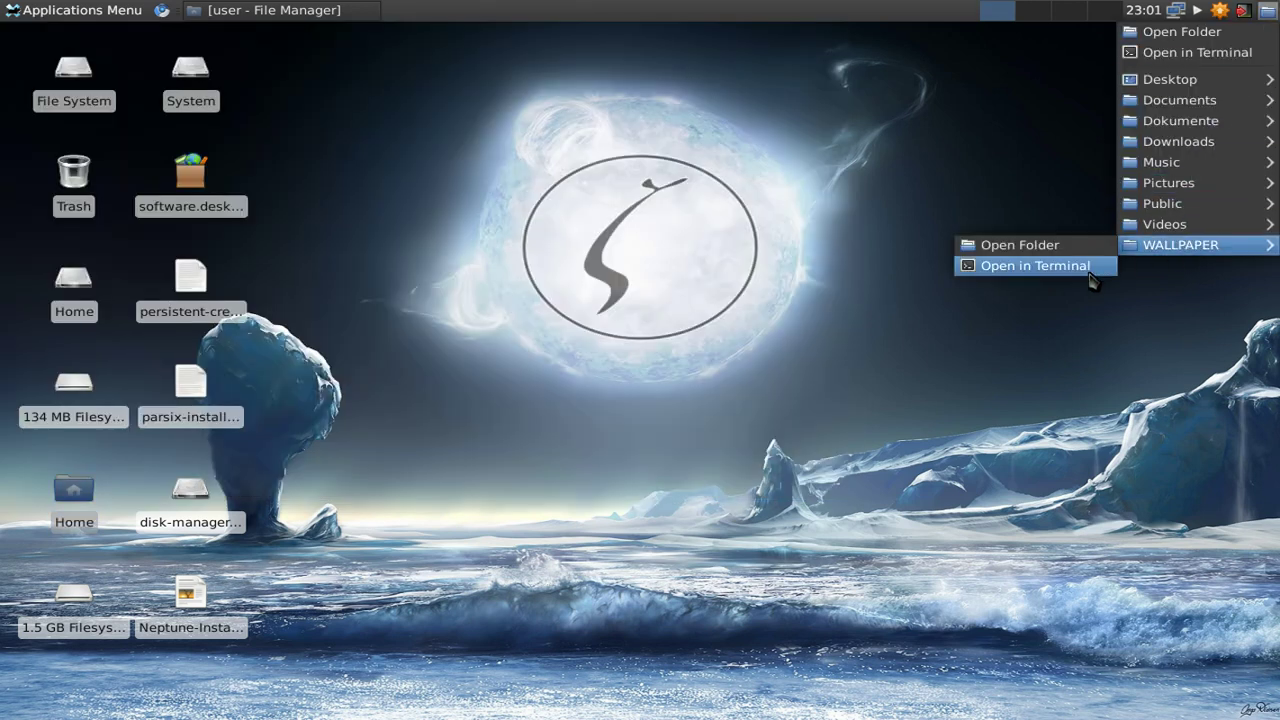
mouse_move(1183, 190)
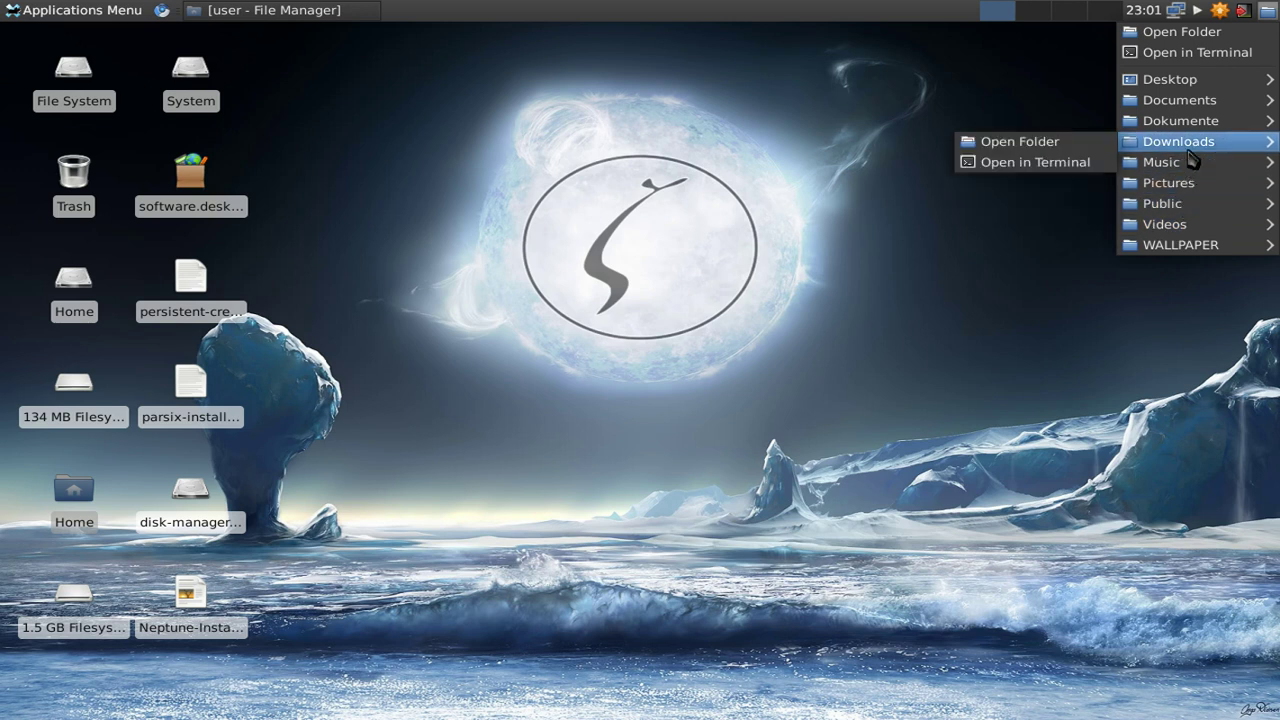
mouse_move(1198, 105)
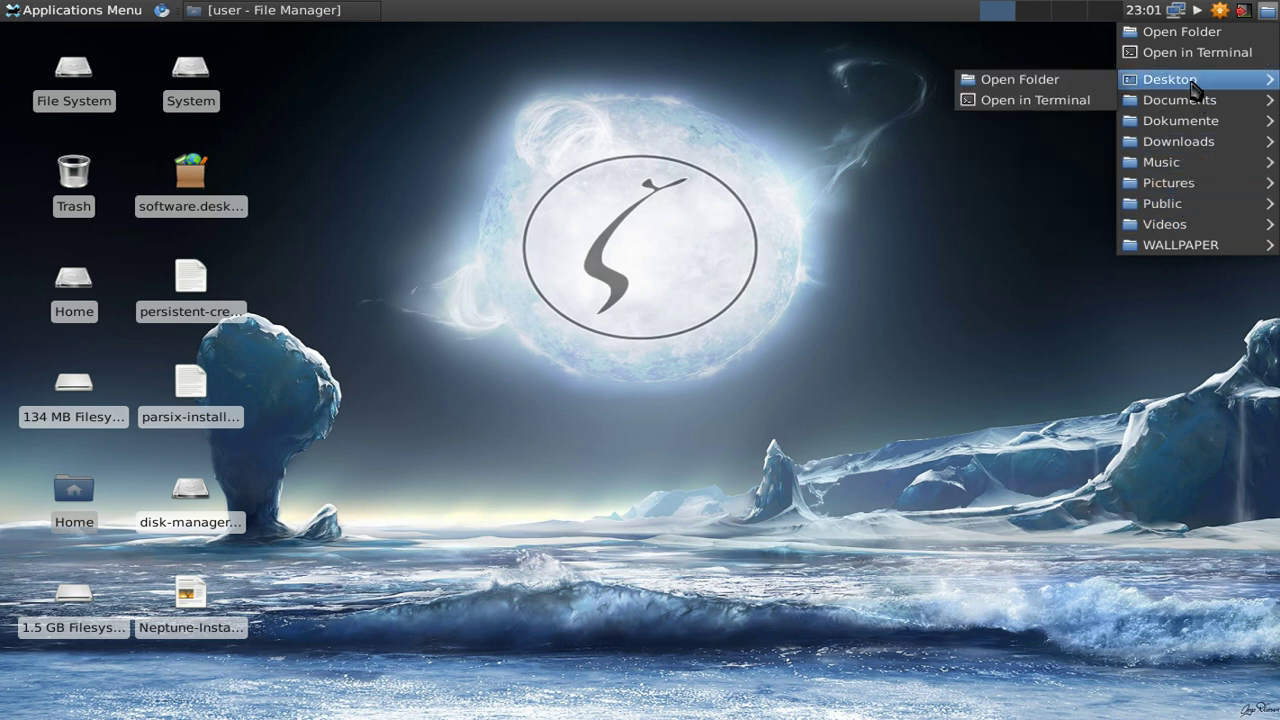
click(374, 186)
right_click(421, 196)
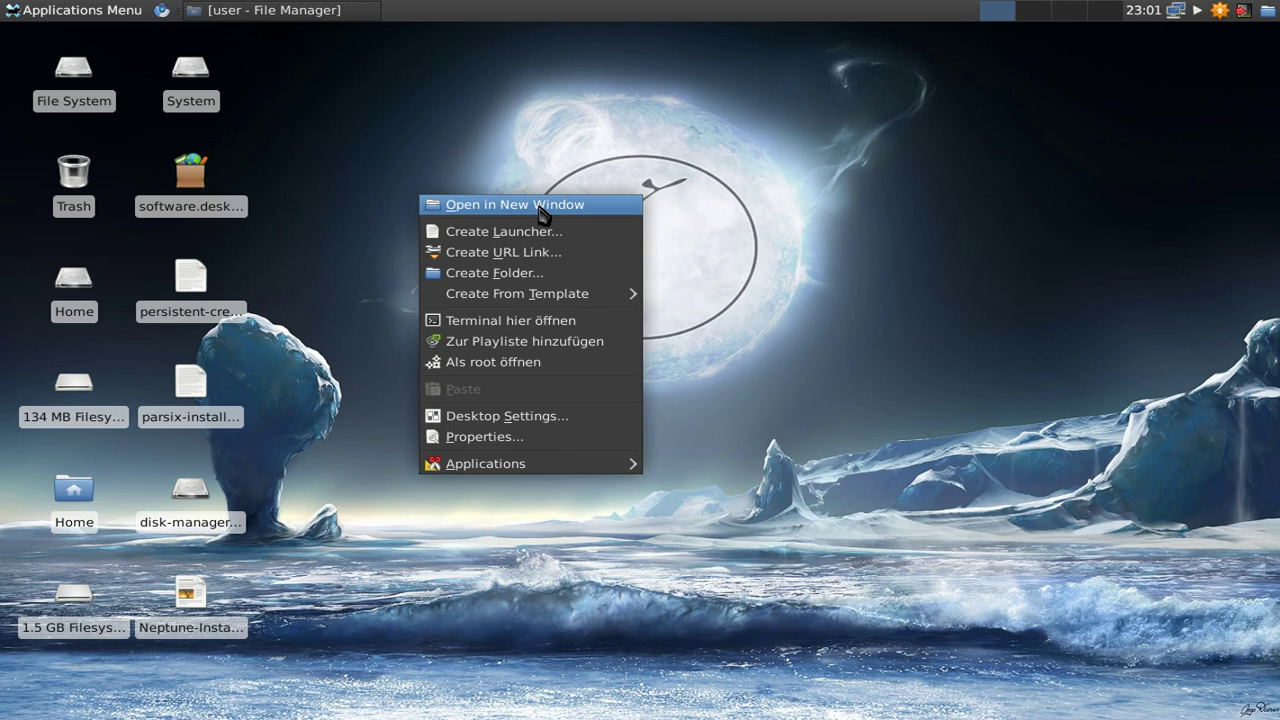
Create a new folder named Sub on the desktop
click(540, 205)
click(830, 33)
right_click(458, 188)
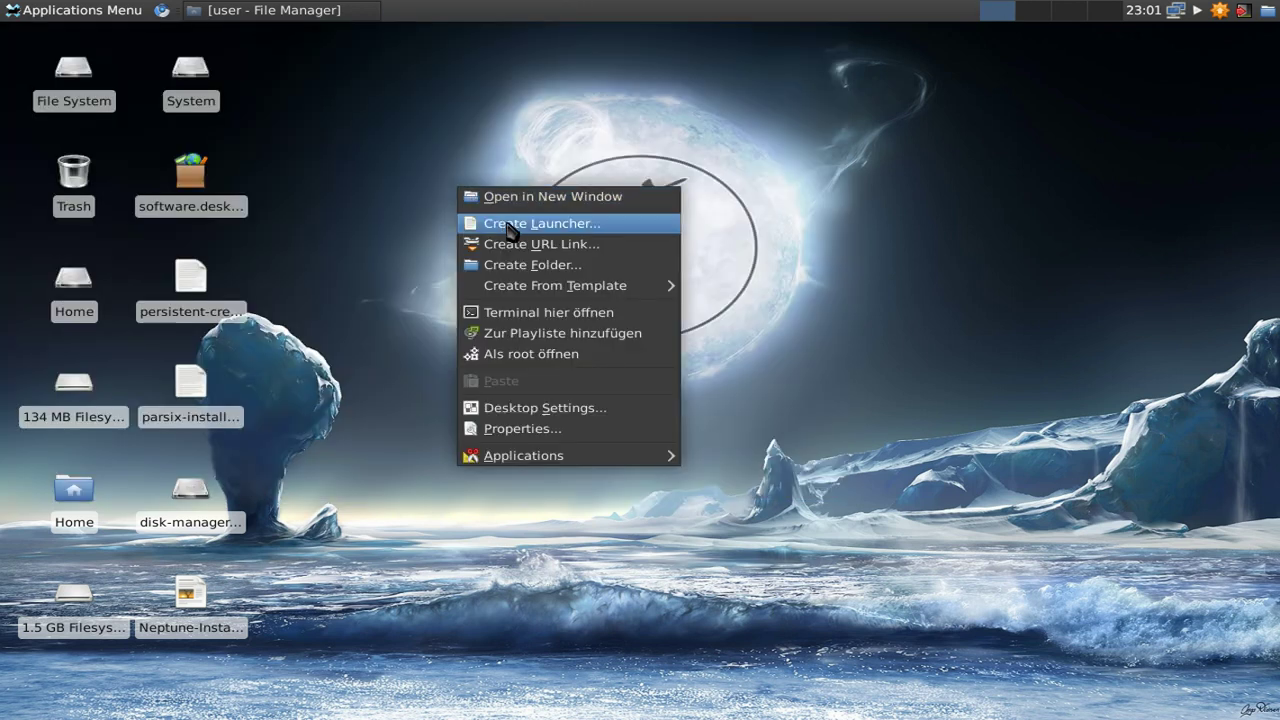
click(560, 265)
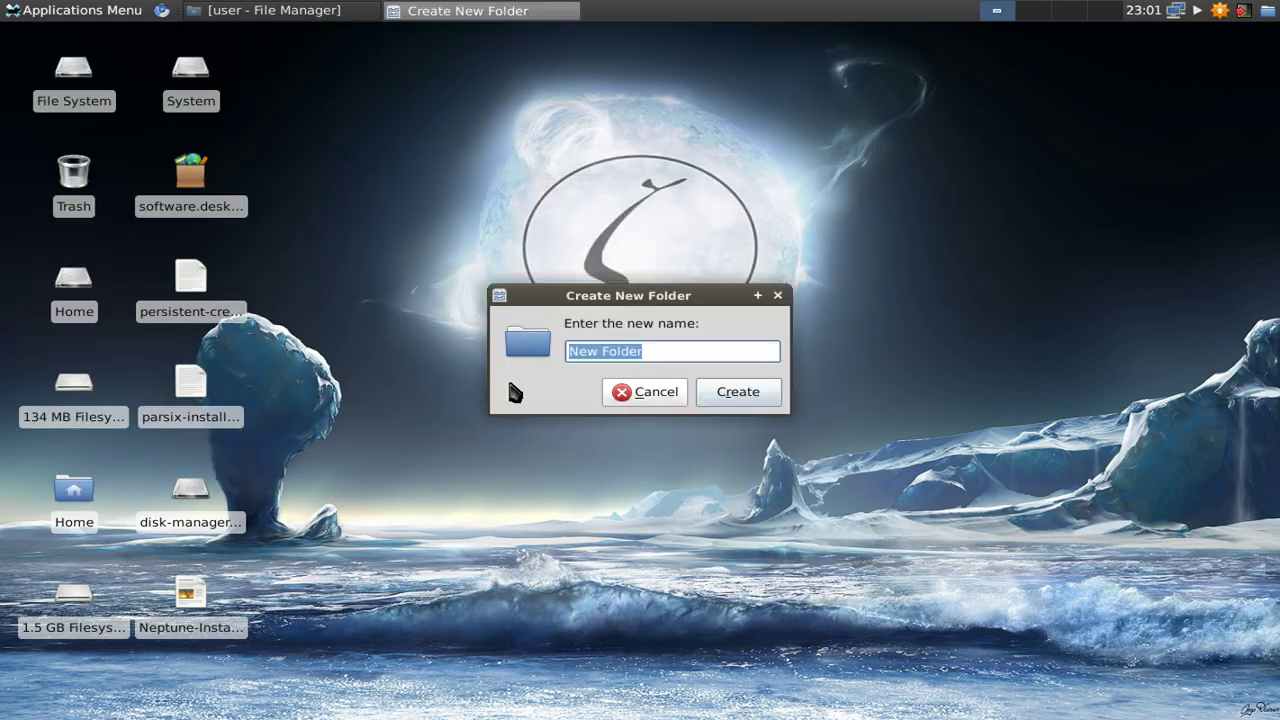
text(Sub)
key(Return)
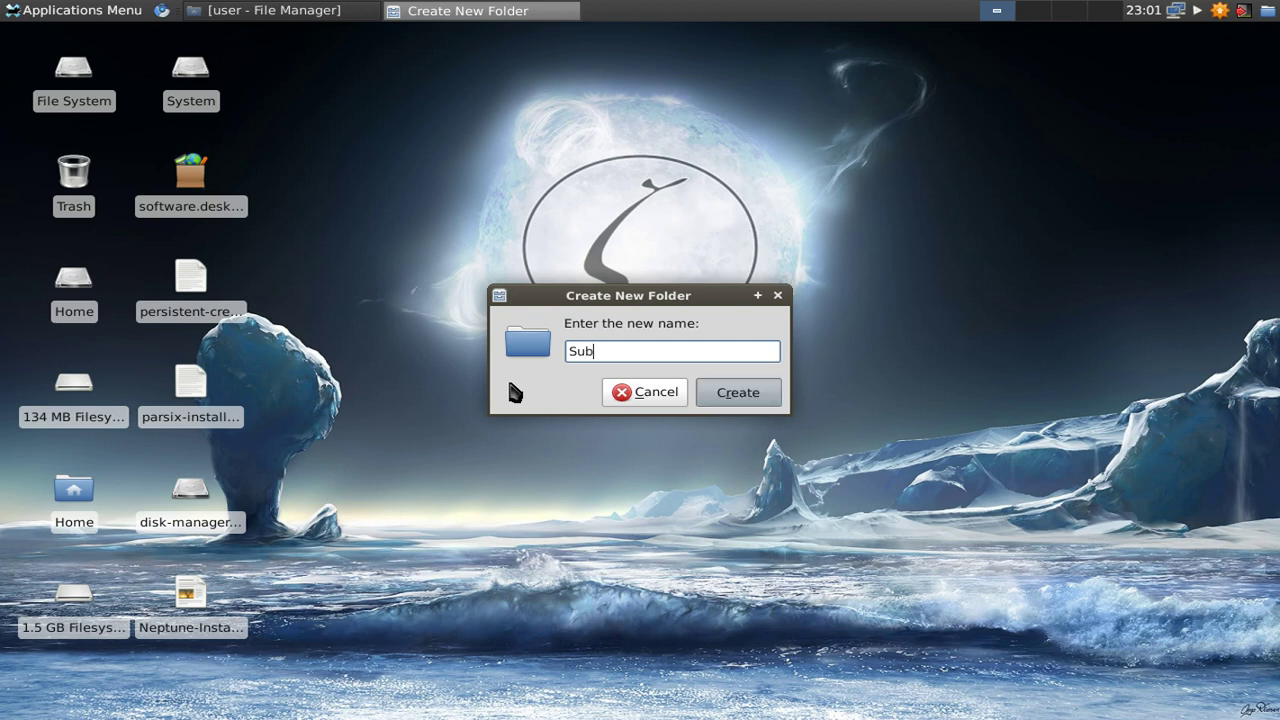
Create an empty file named New Empty File inside the Sub folder
double_click(307, 68)
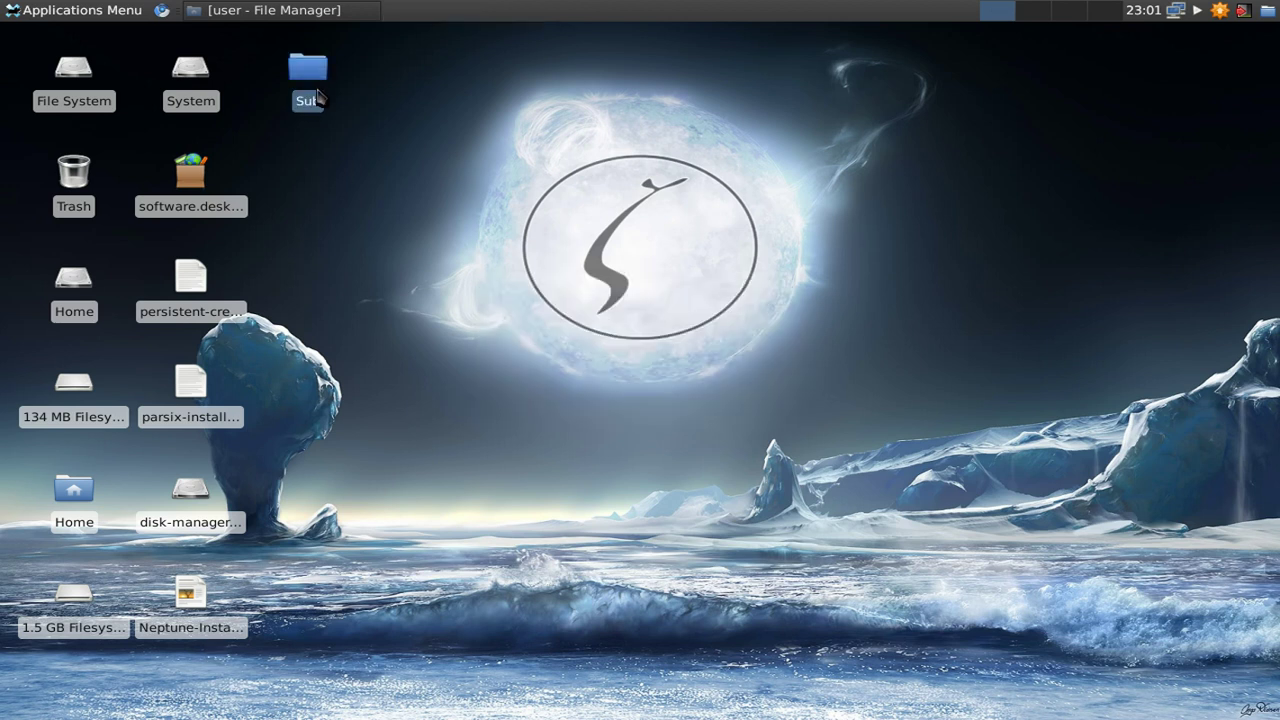
right_click(349, 242)
mouse_move(470, 272)
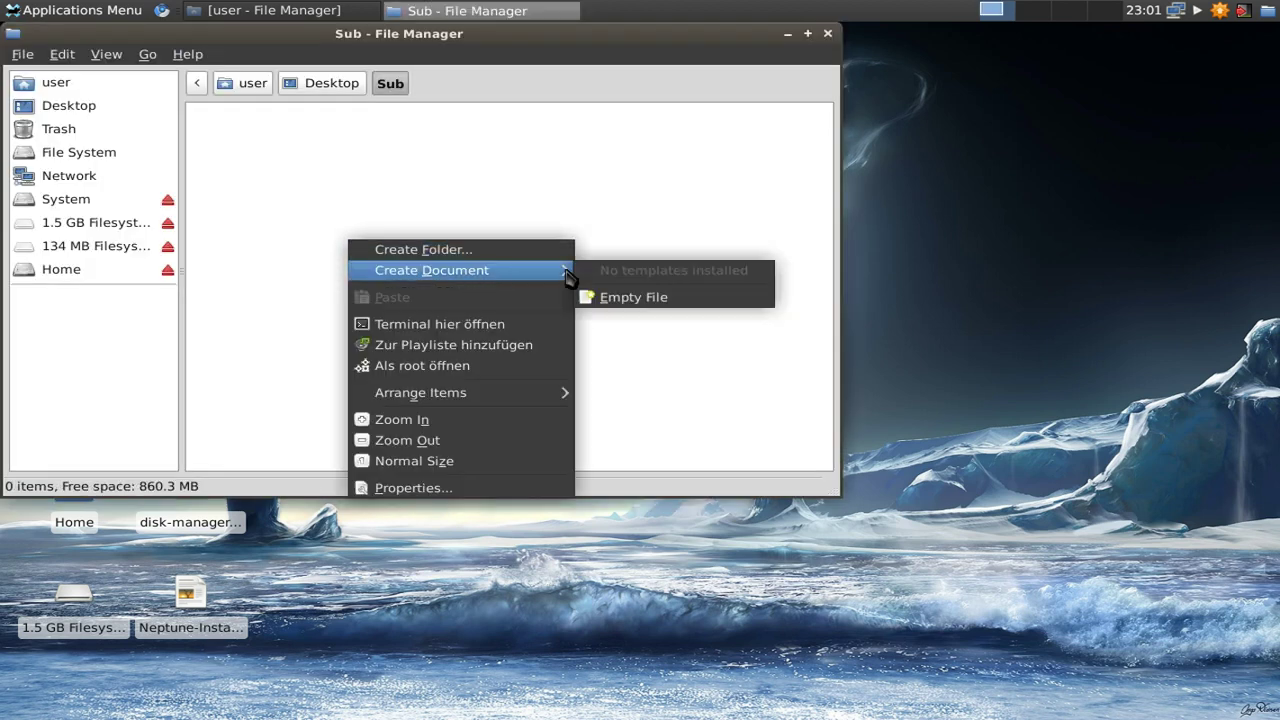
click(606, 296)
click(520, 324)
click(827, 33)
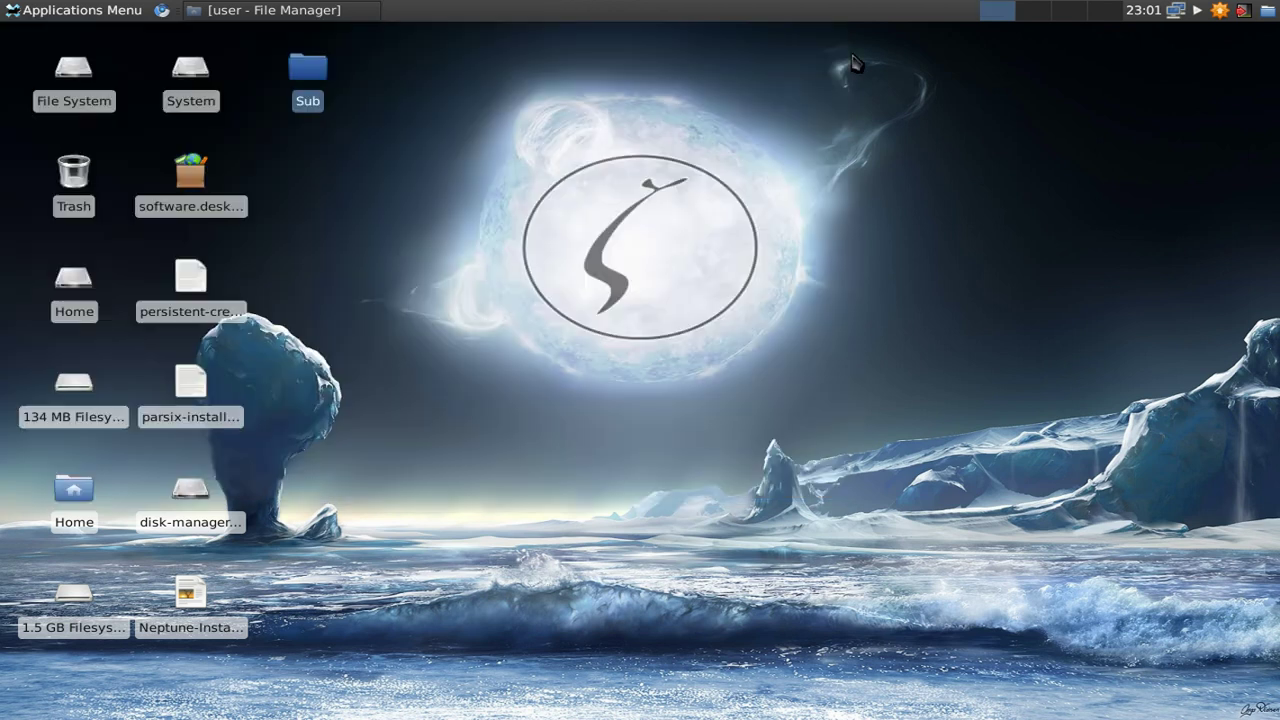
Open the Sub folder through the Directory Menu to check it, then close it
click(1266, 11)
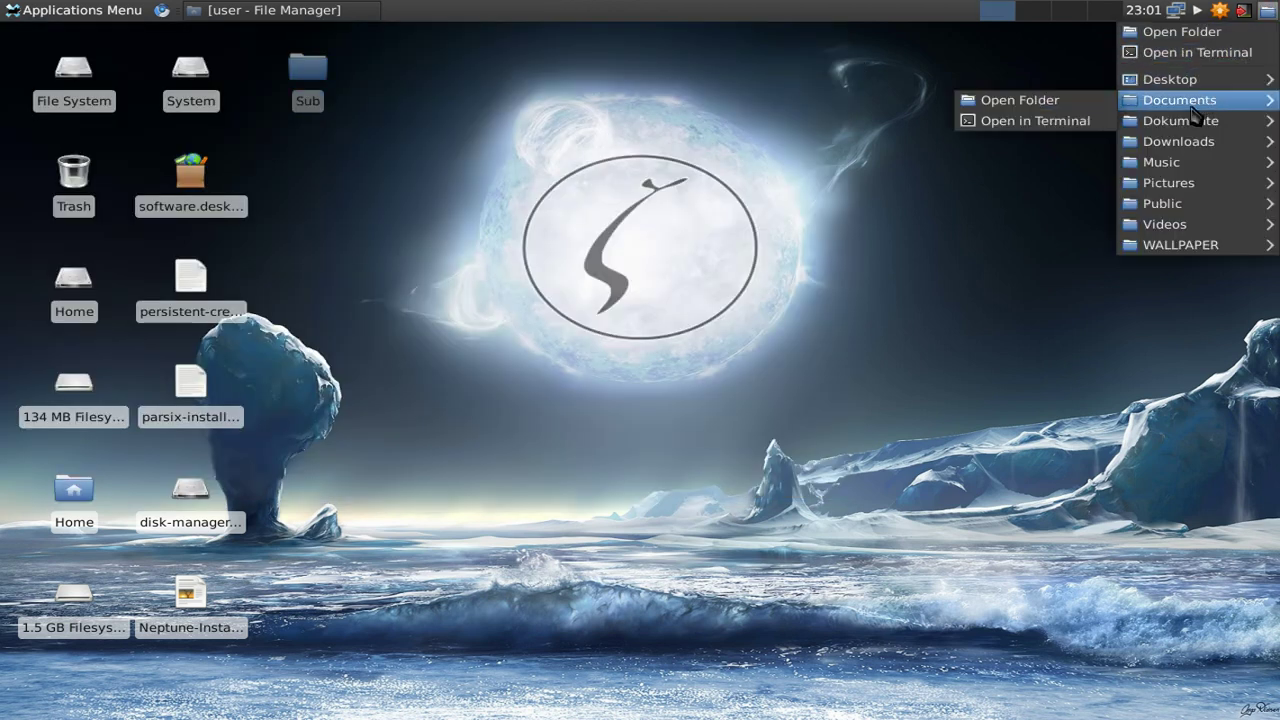
mouse_move(1170, 80)
mouse_move(1012, 135)
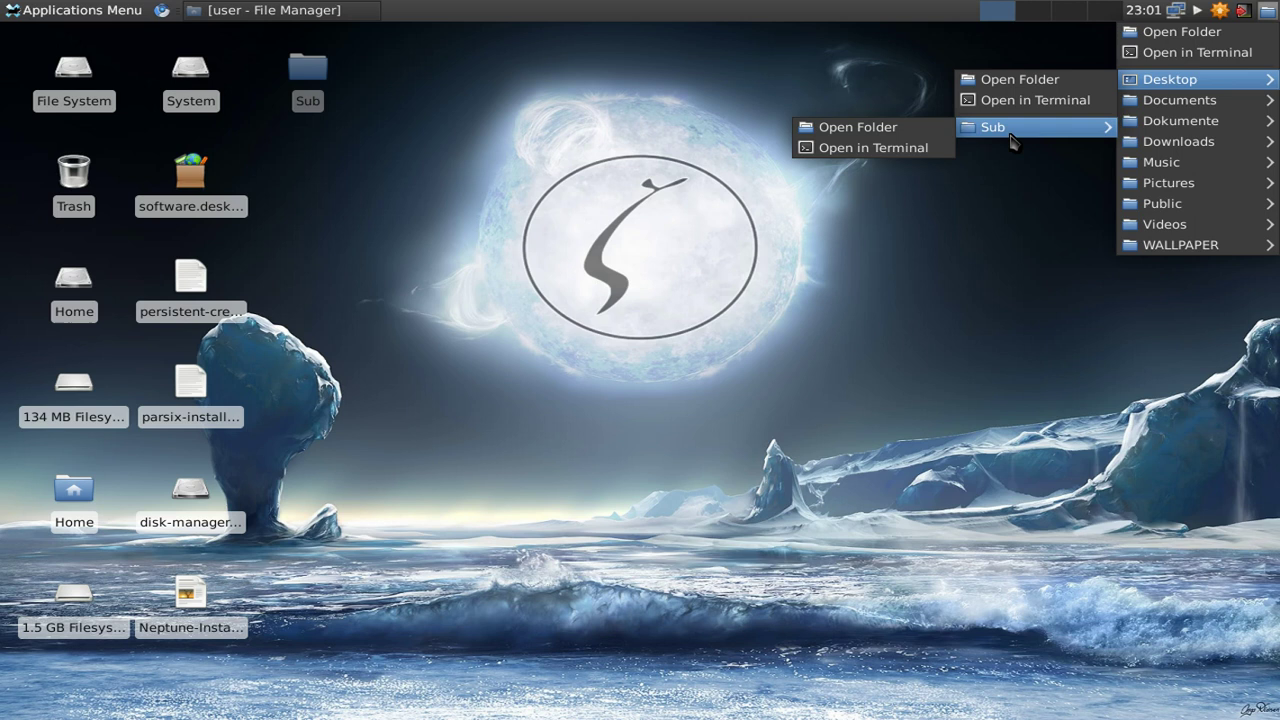
click(880, 138)
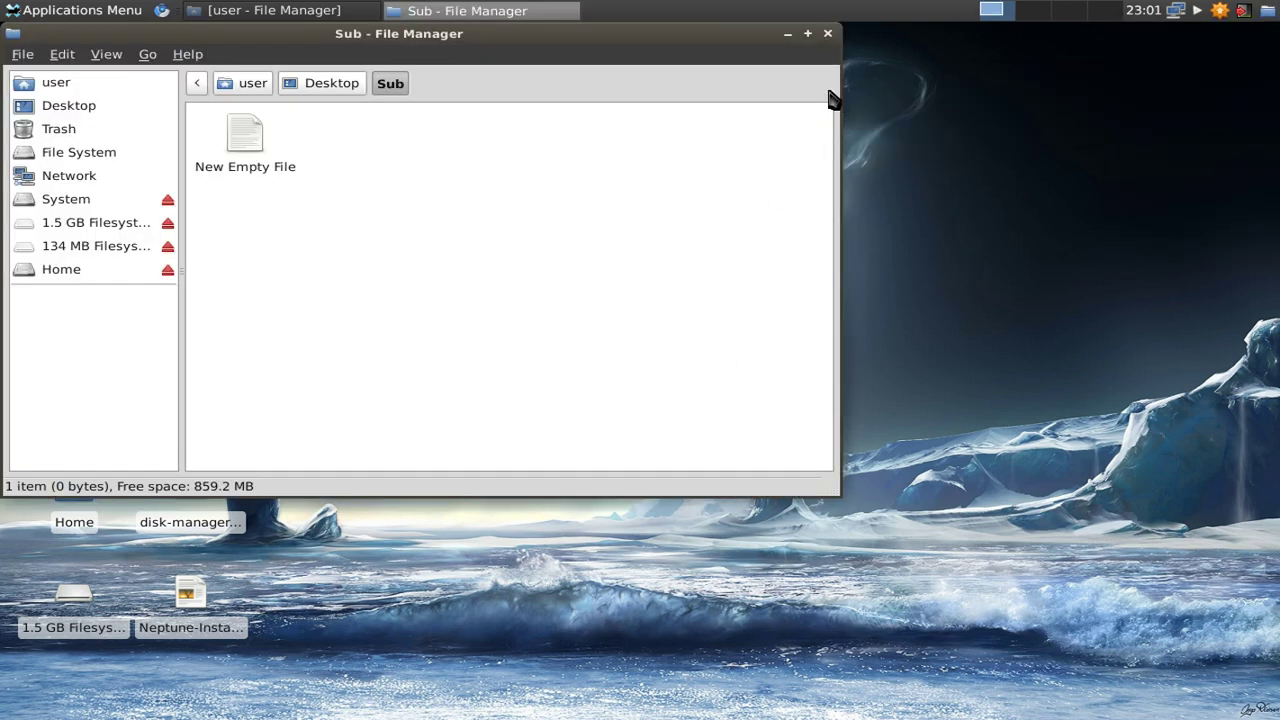
click(828, 34)
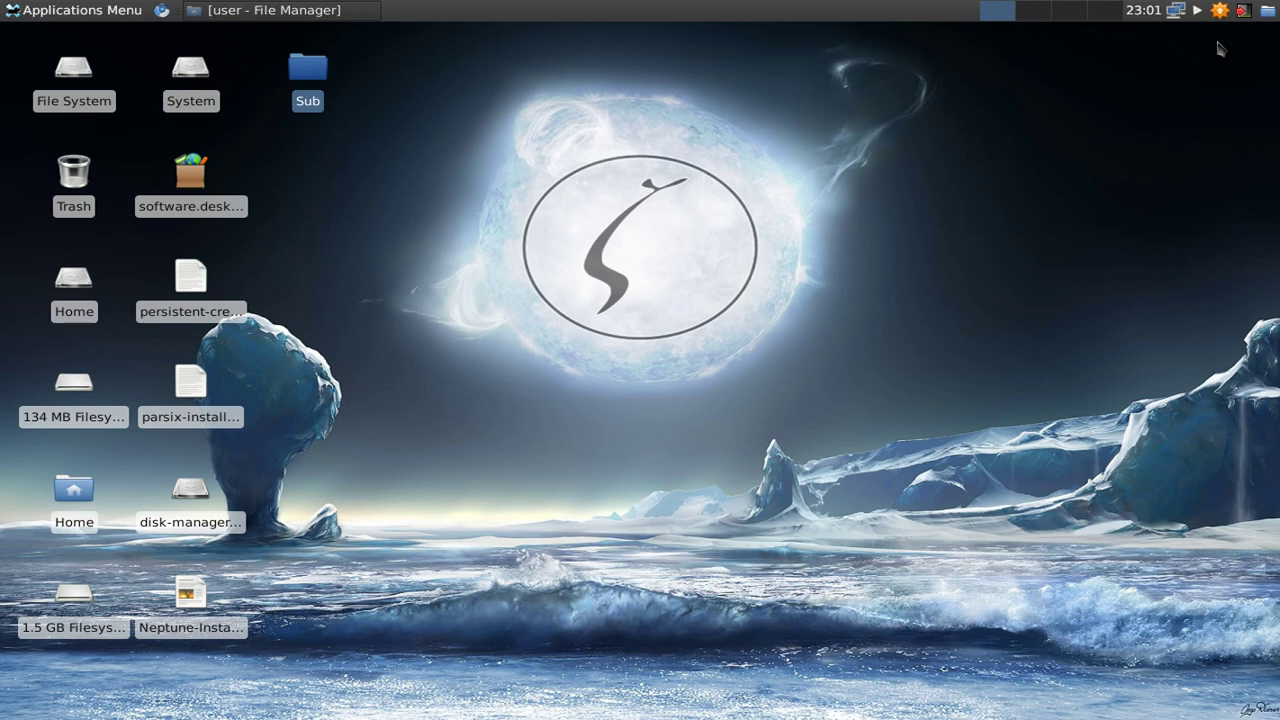
Browse the Directory Menu again, then bring up the Directory Menu plugin's options
click(1268, 12)
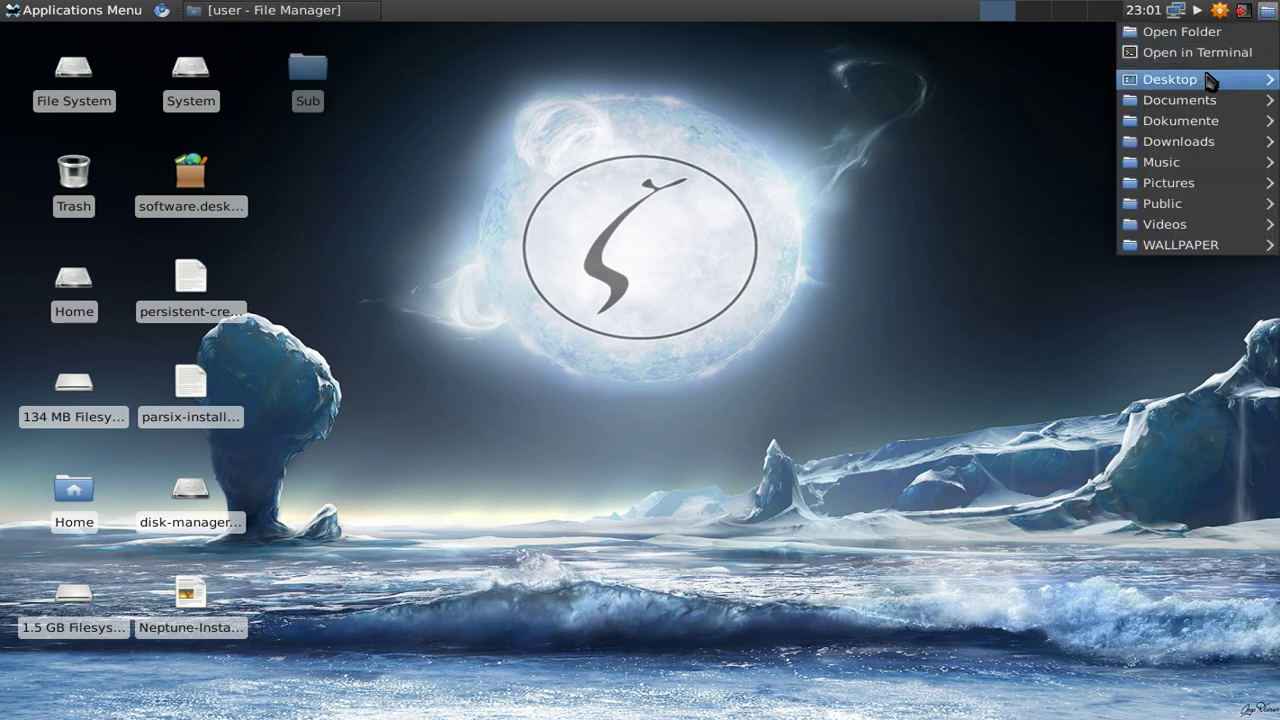
mouse_move(1205, 82)
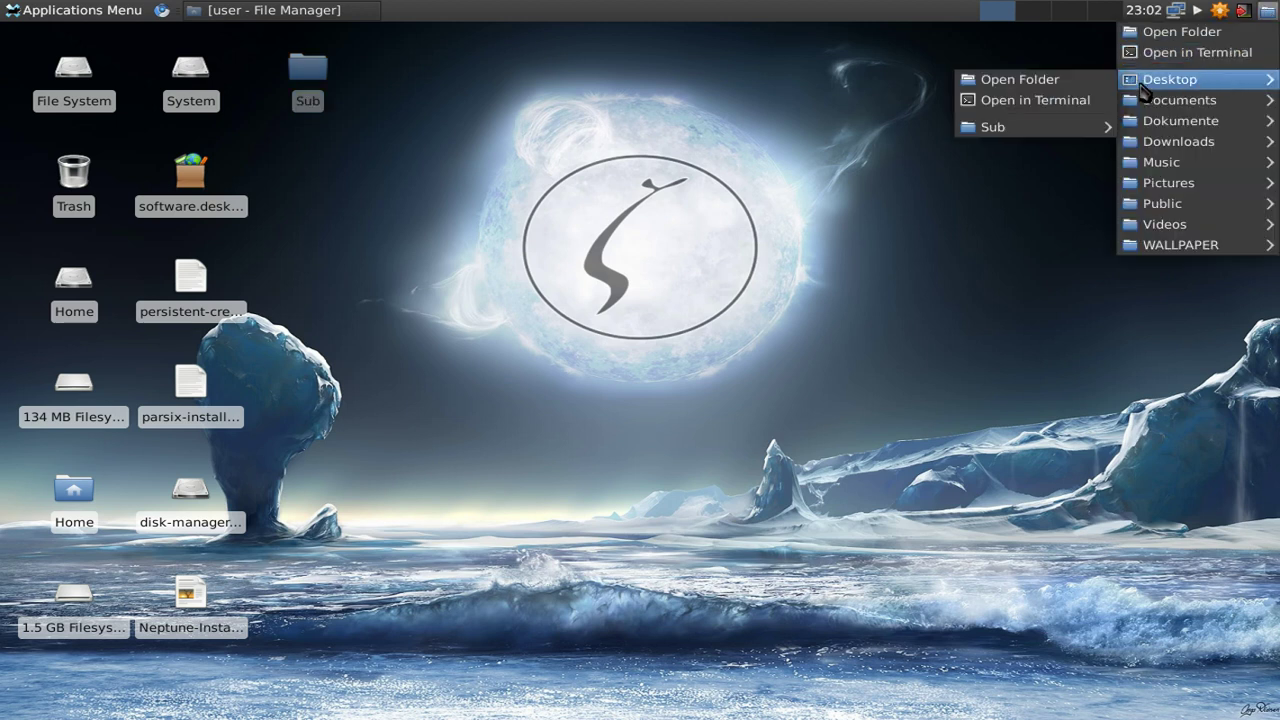
mouse_move(982, 133)
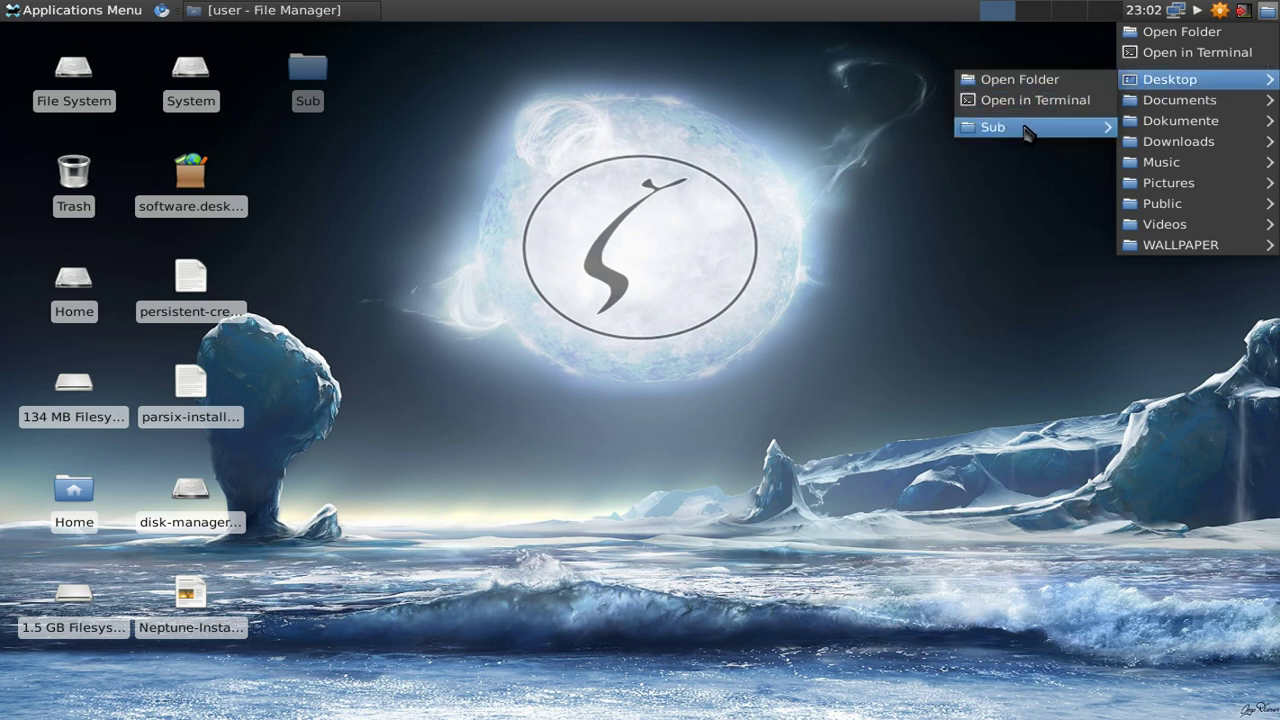
click(940, 192)
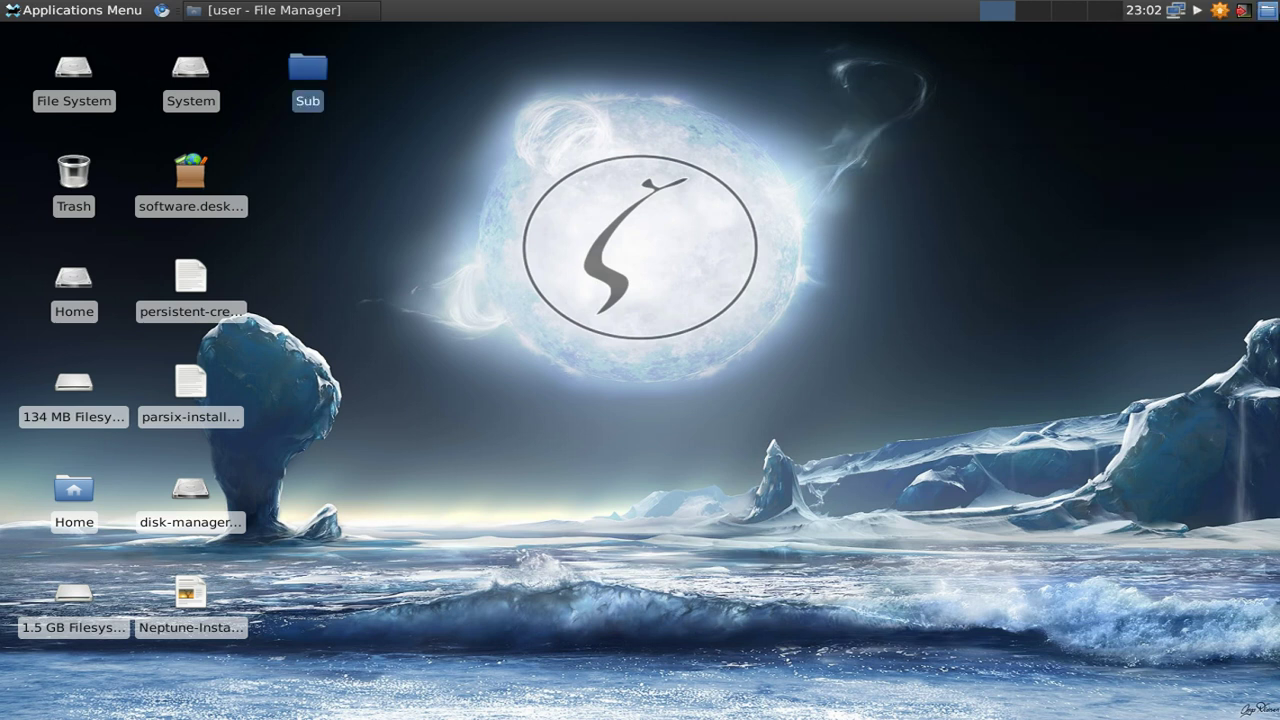
right_click(1270, 14)
Set the Directory Menu File Pattern to *.* in its properties and view the updated menu
click(1215, 46)
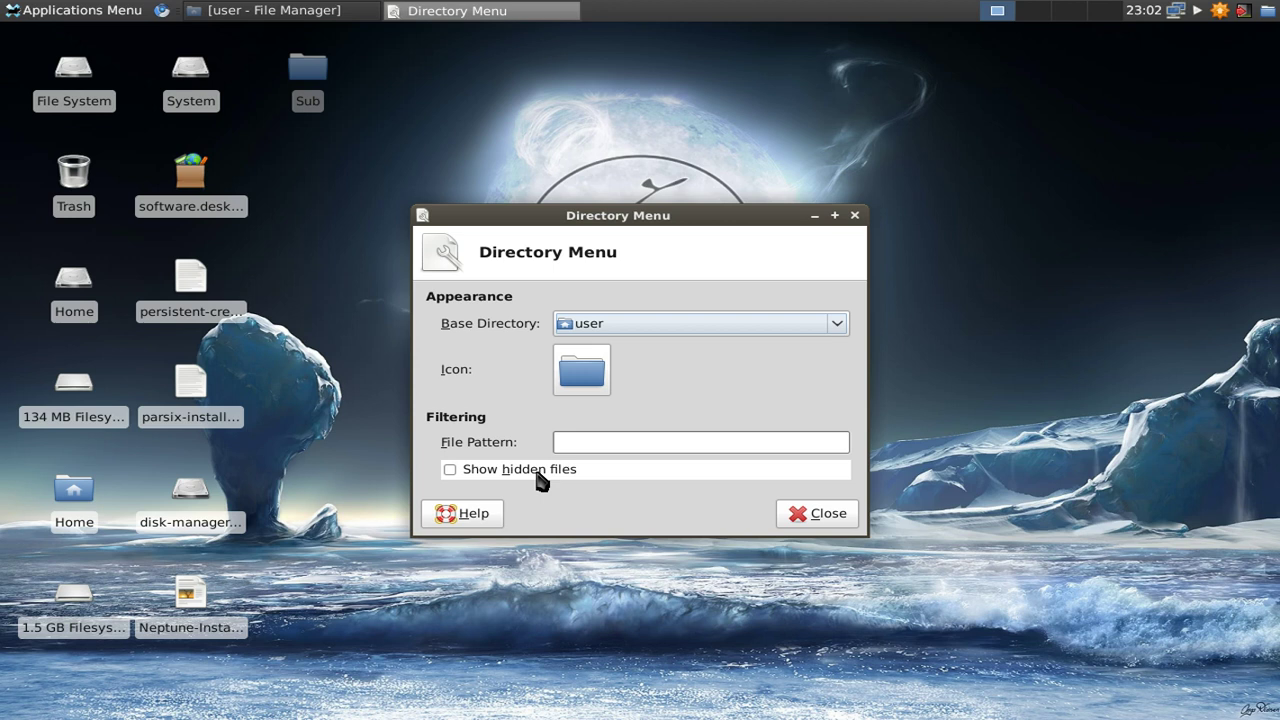
click(609, 445)
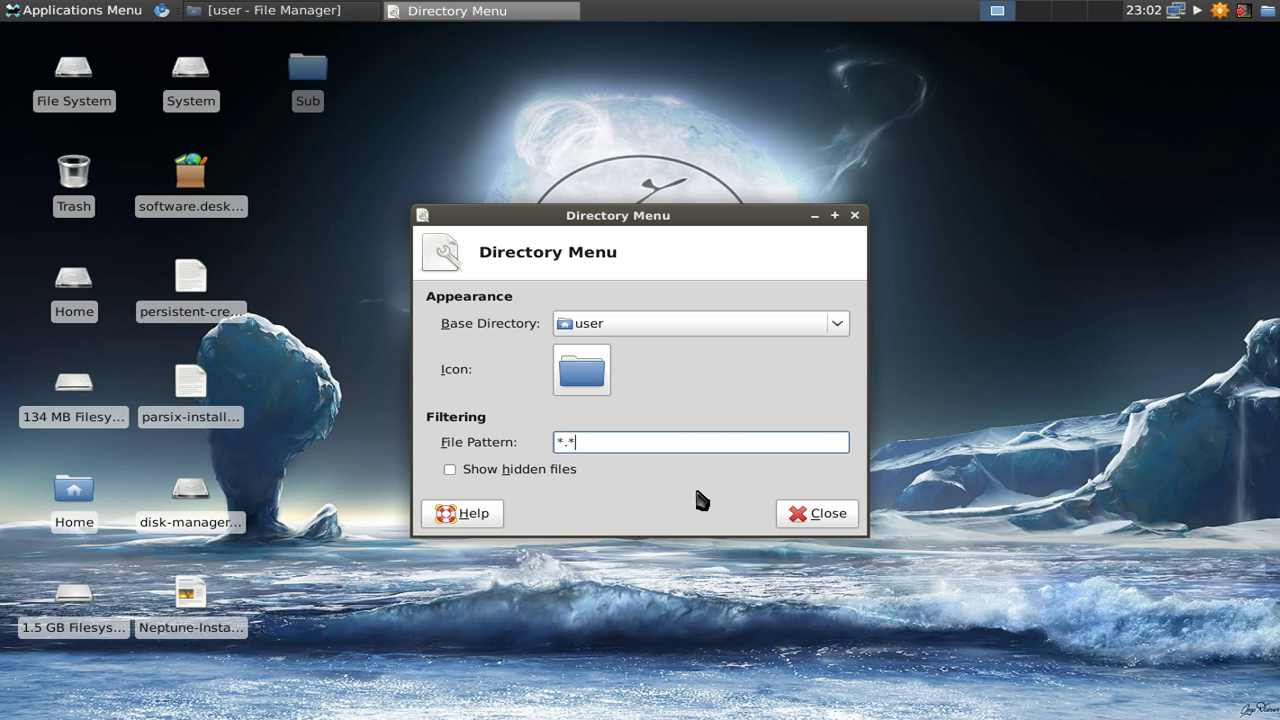
click(816, 515)
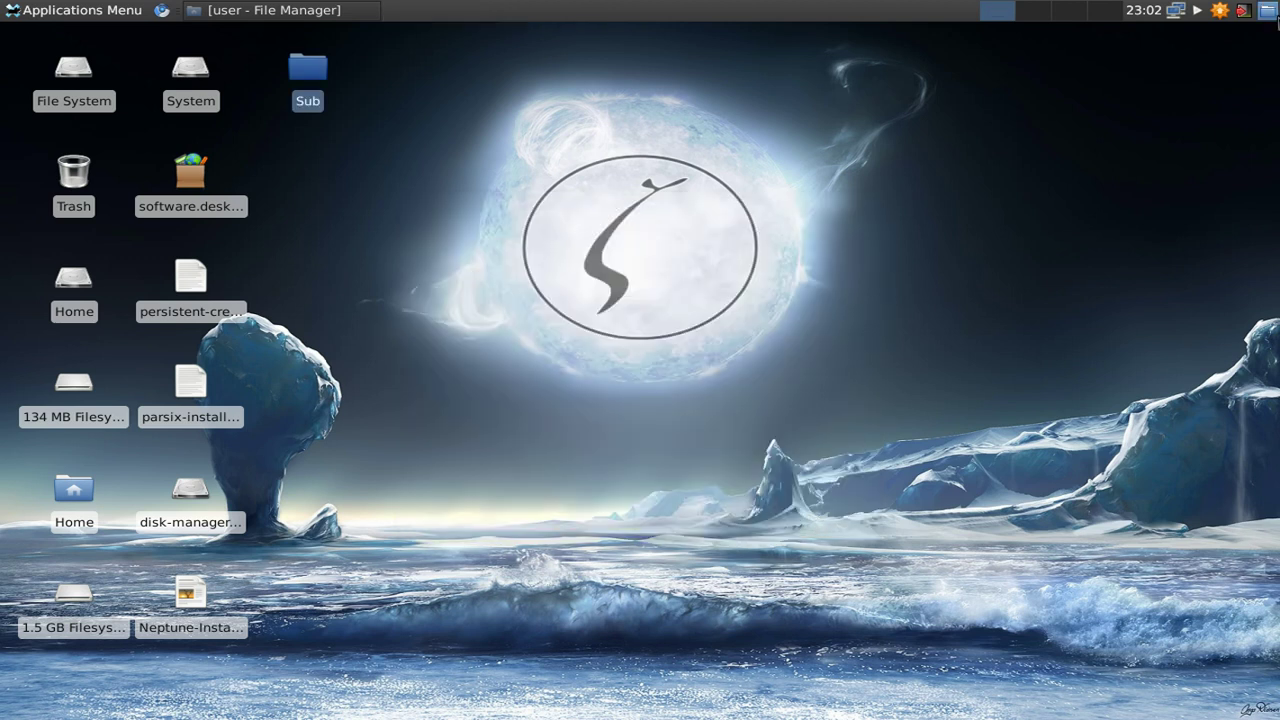
click(1267, 10)
Open Desktop > Sub from the Directory Menu, select New Empty File, then reopen plugin options
mouse_move(1214, 86)
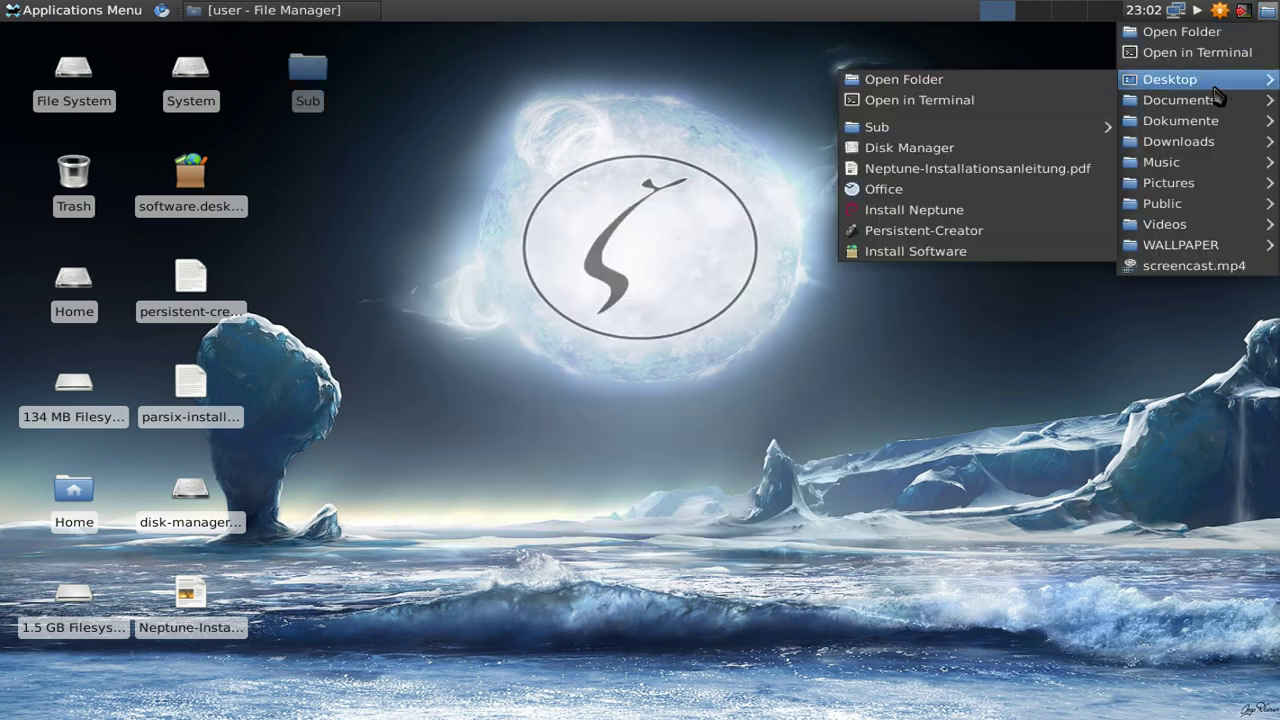
mouse_move(995, 137)
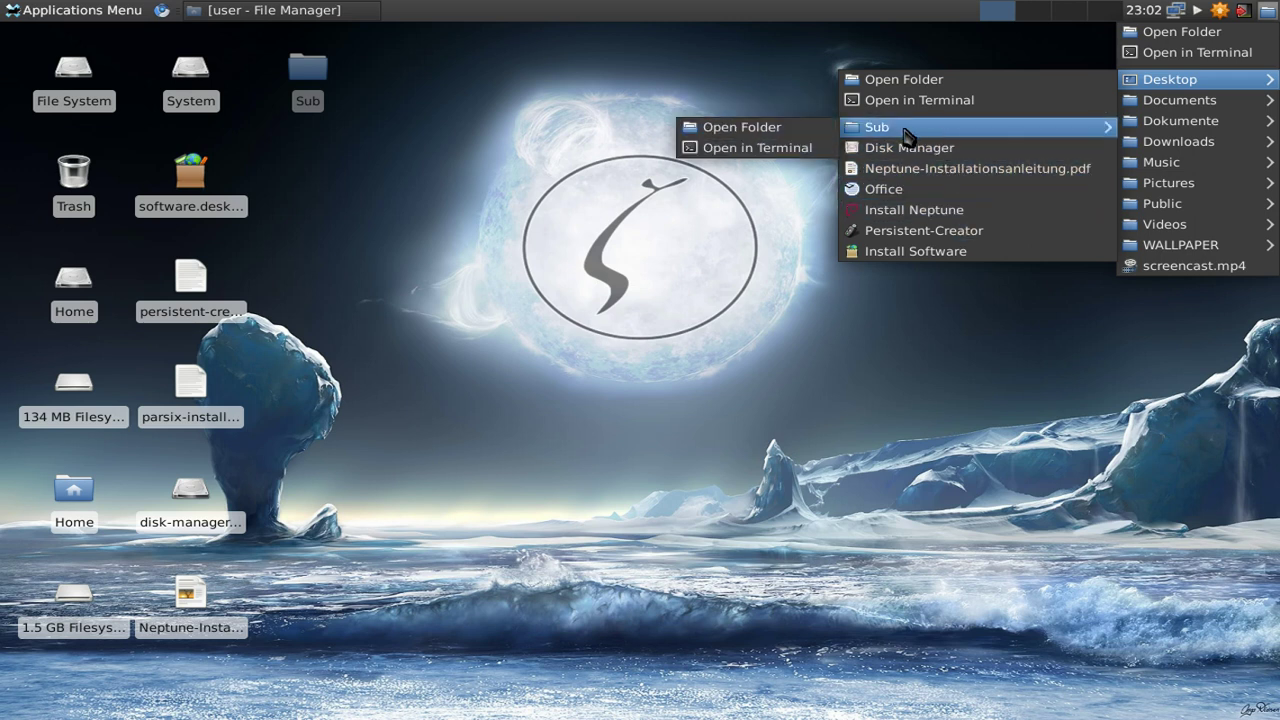
click(700, 127)
click(282, 195)
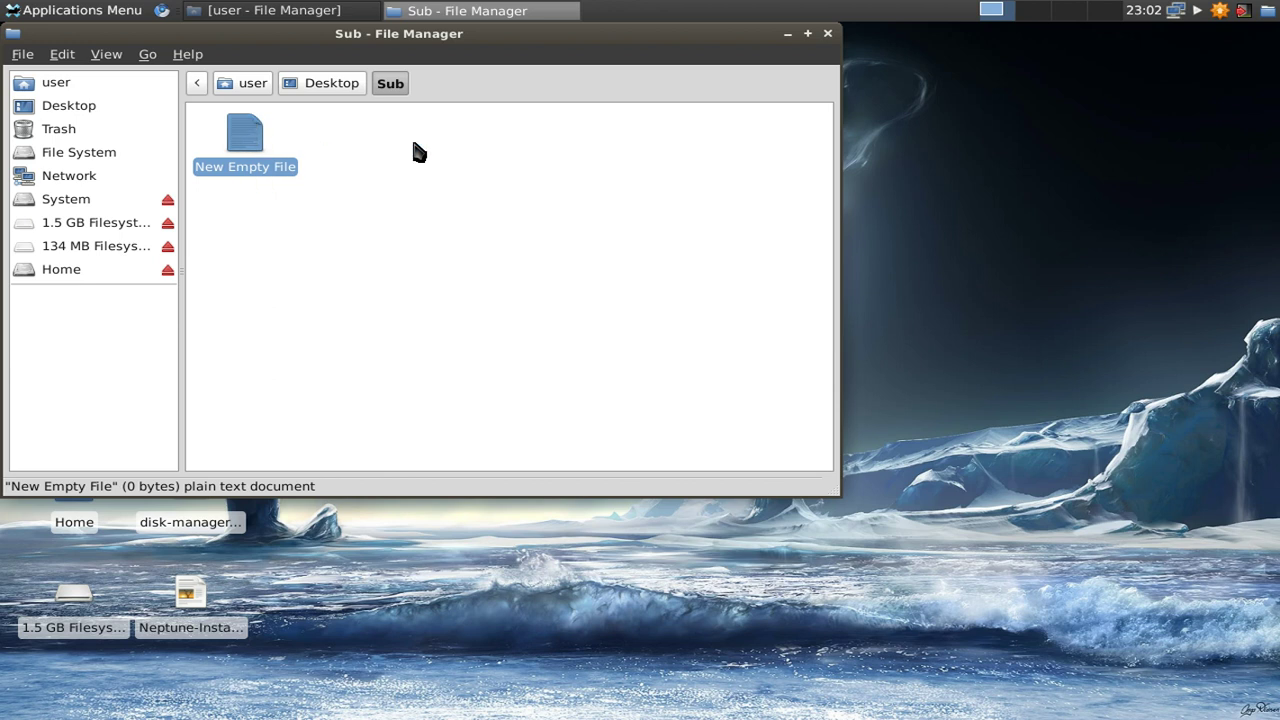
click(827, 33)
click(1267, 10)
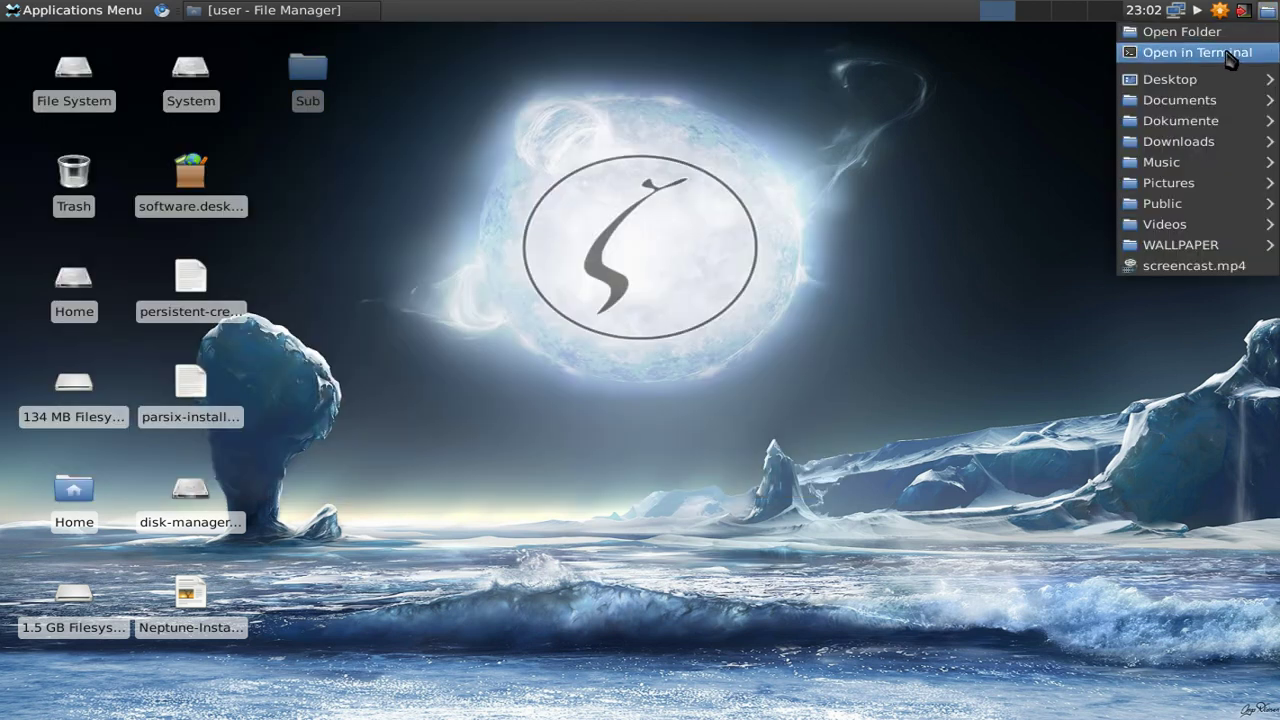
right_click(1267, 10)
Shorten the Directory Menu plugin's File Pattern from *.* to * in its properties
click(1234, 44)
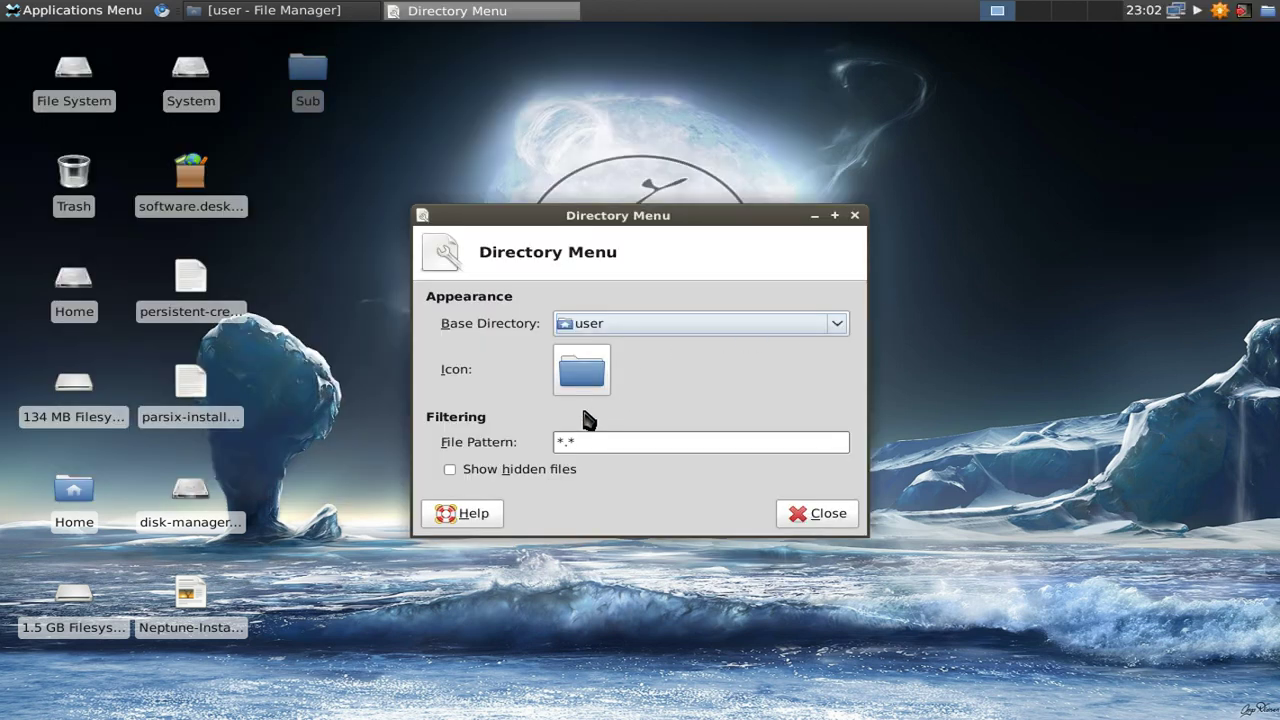
click(586, 441)
key(BackSpace)
key(BackSpace)
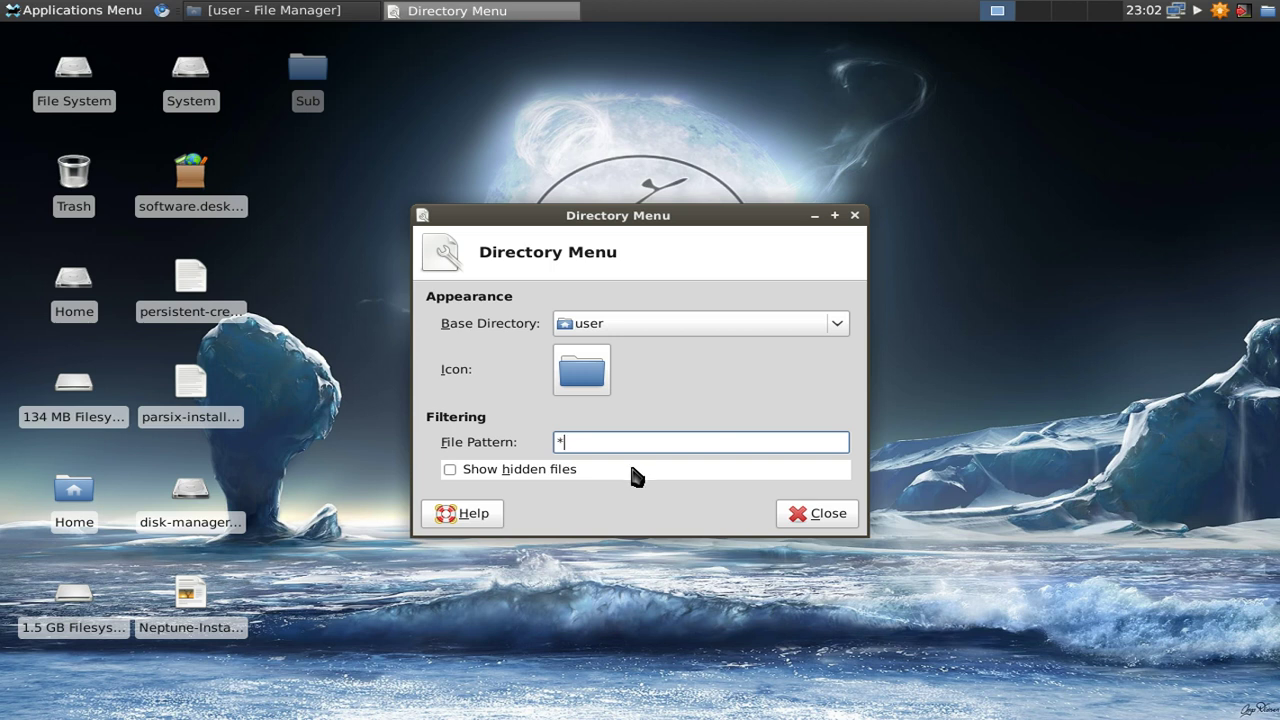
click(818, 515)
Browse the directory menu to check the new pattern, then close it and dismiss the plugin's options menu
click(1267, 10)
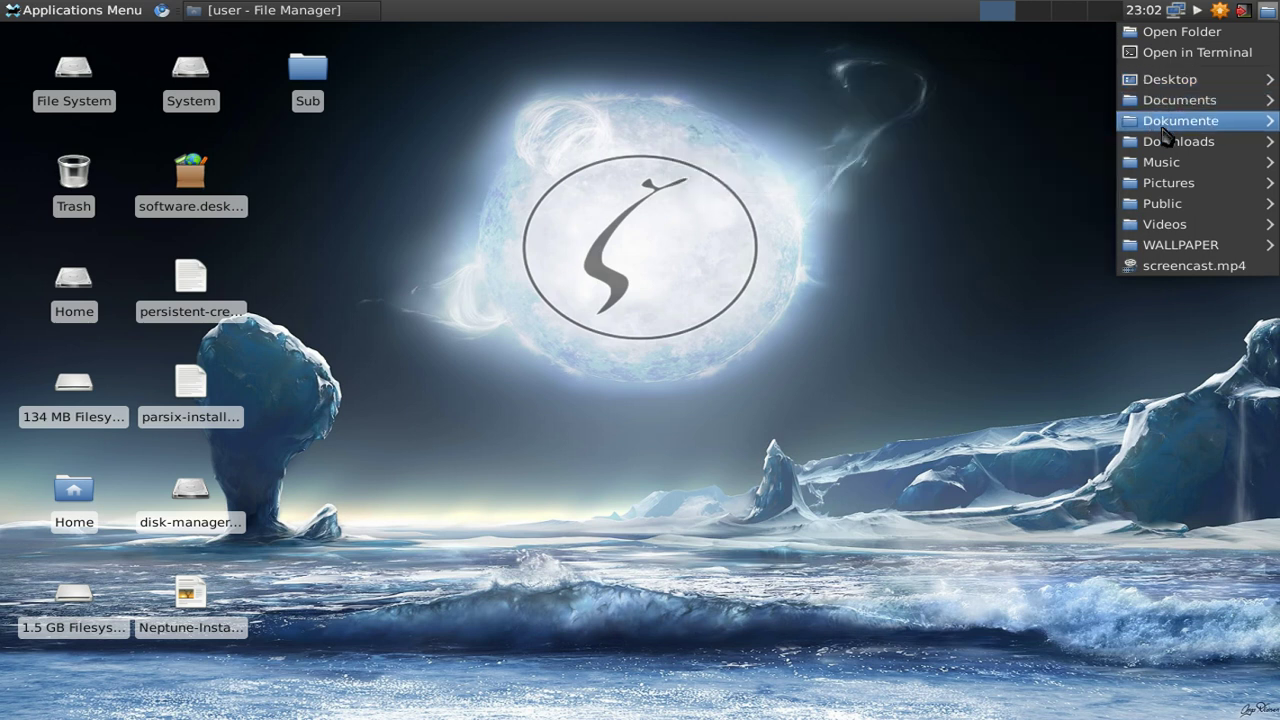
mouse_move(1170, 150)
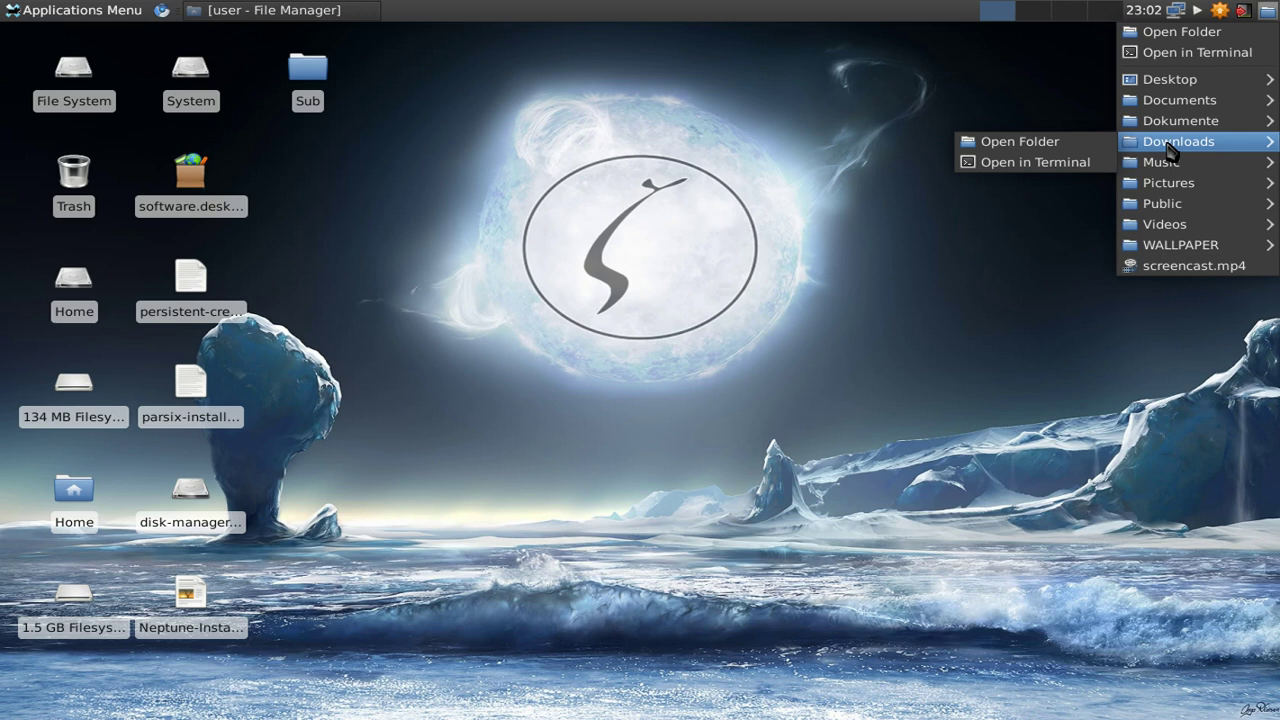
click(971, 123)
right_click(1268, 14)
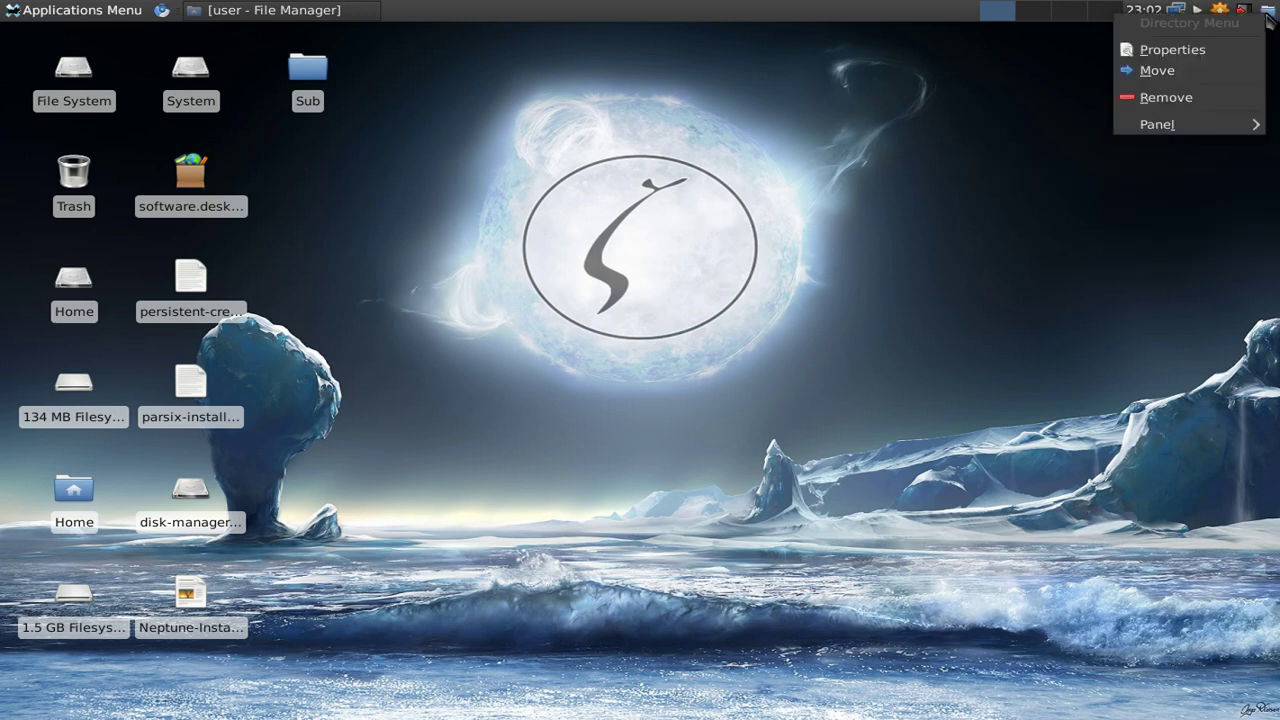
click(886, 189)
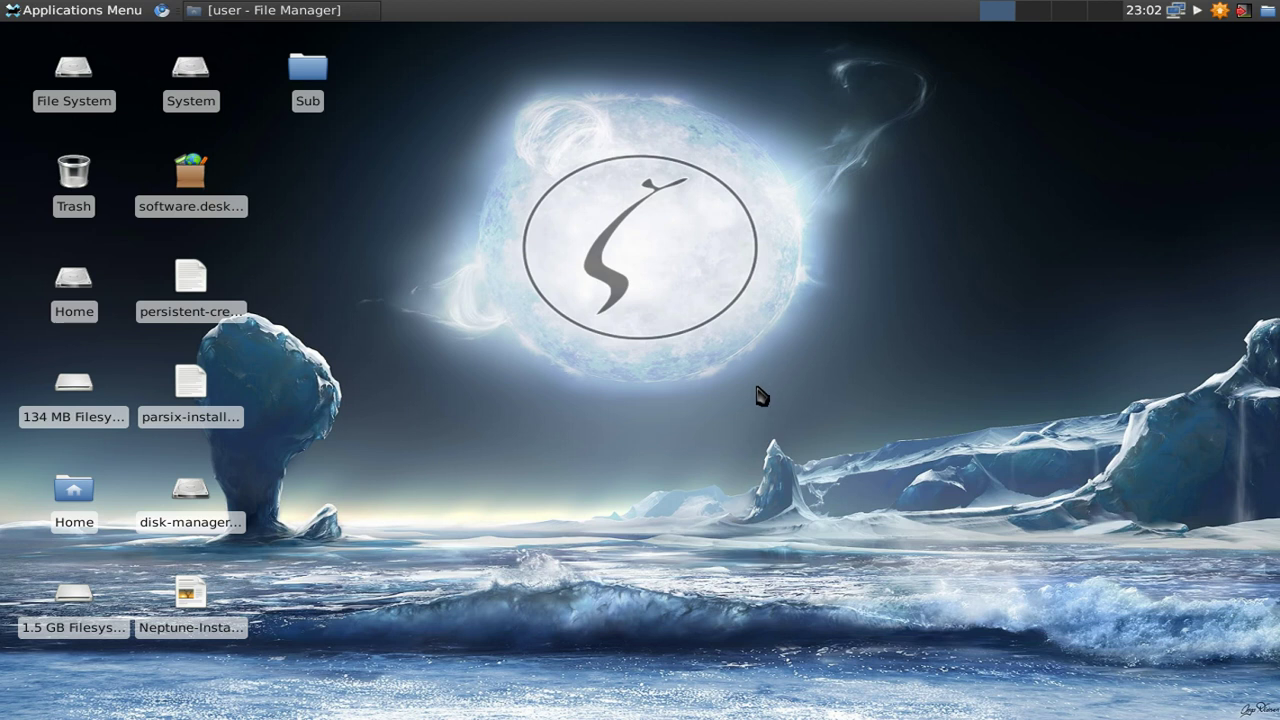
Open About Xfce from the Applications Menu to show version 4.8.0, and move the window to the screen centre
click(89, 19)
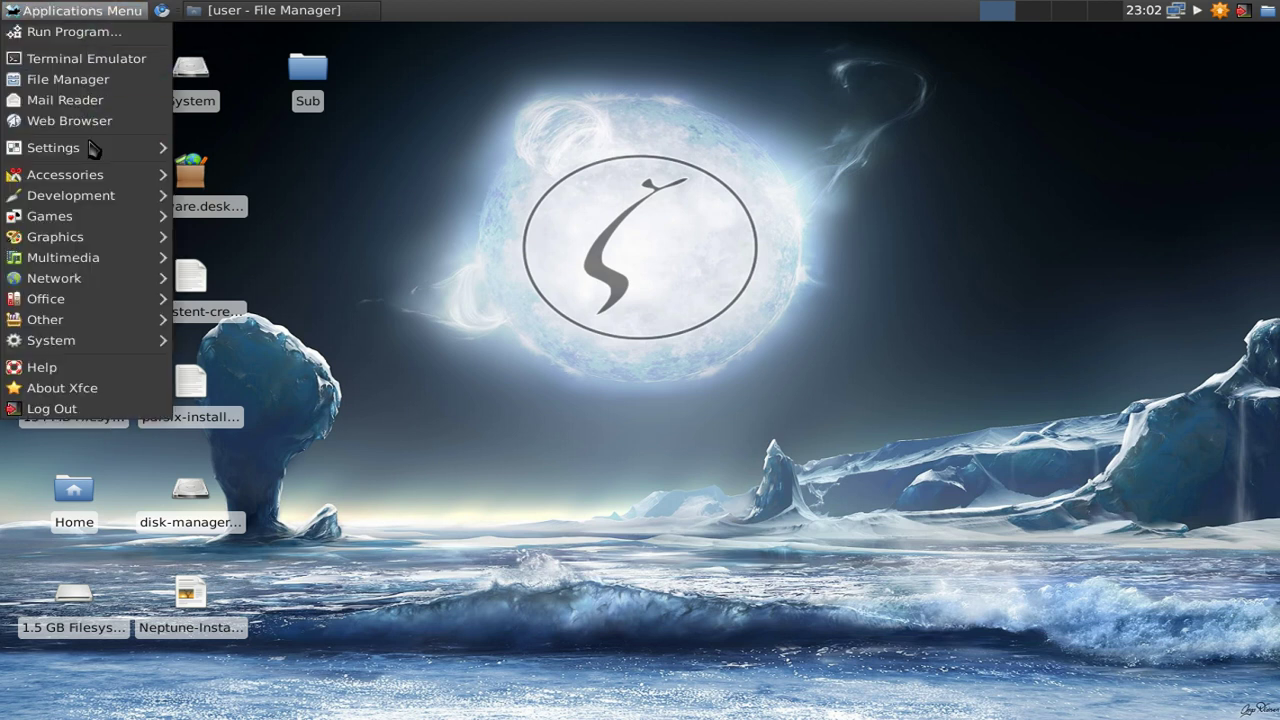
mouse_move(91, 150)
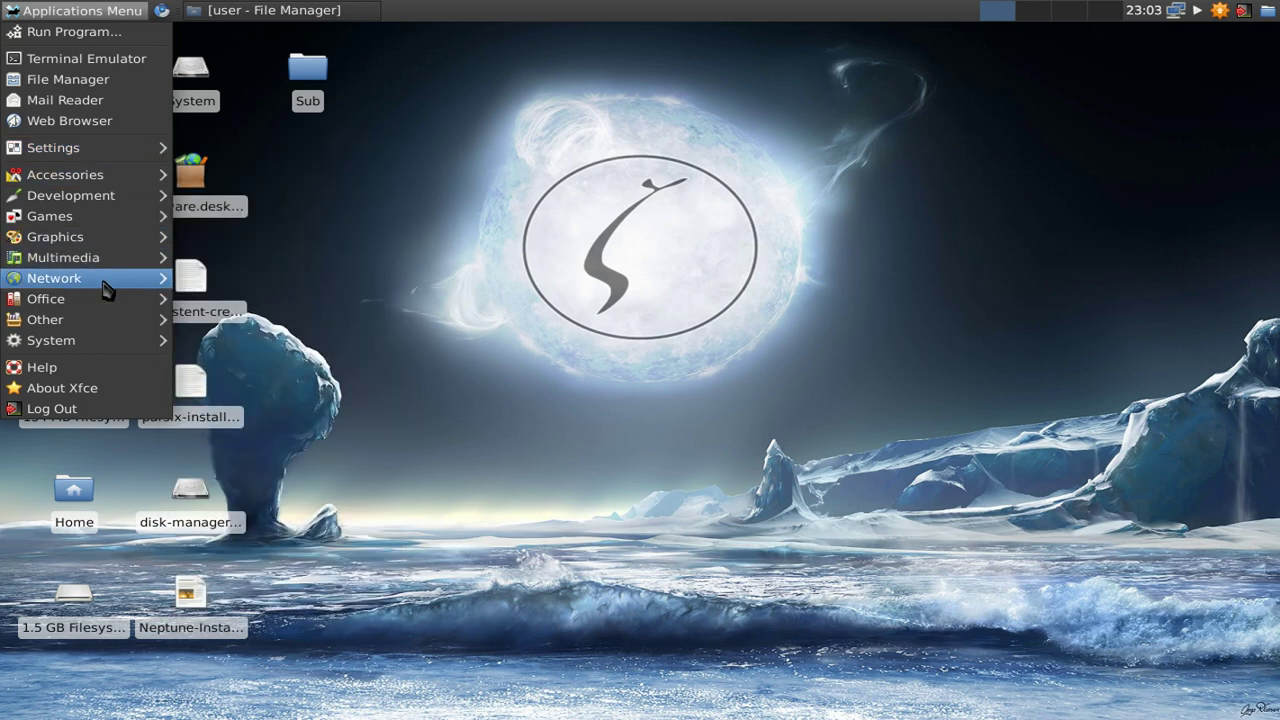
mouse_move(103, 284)
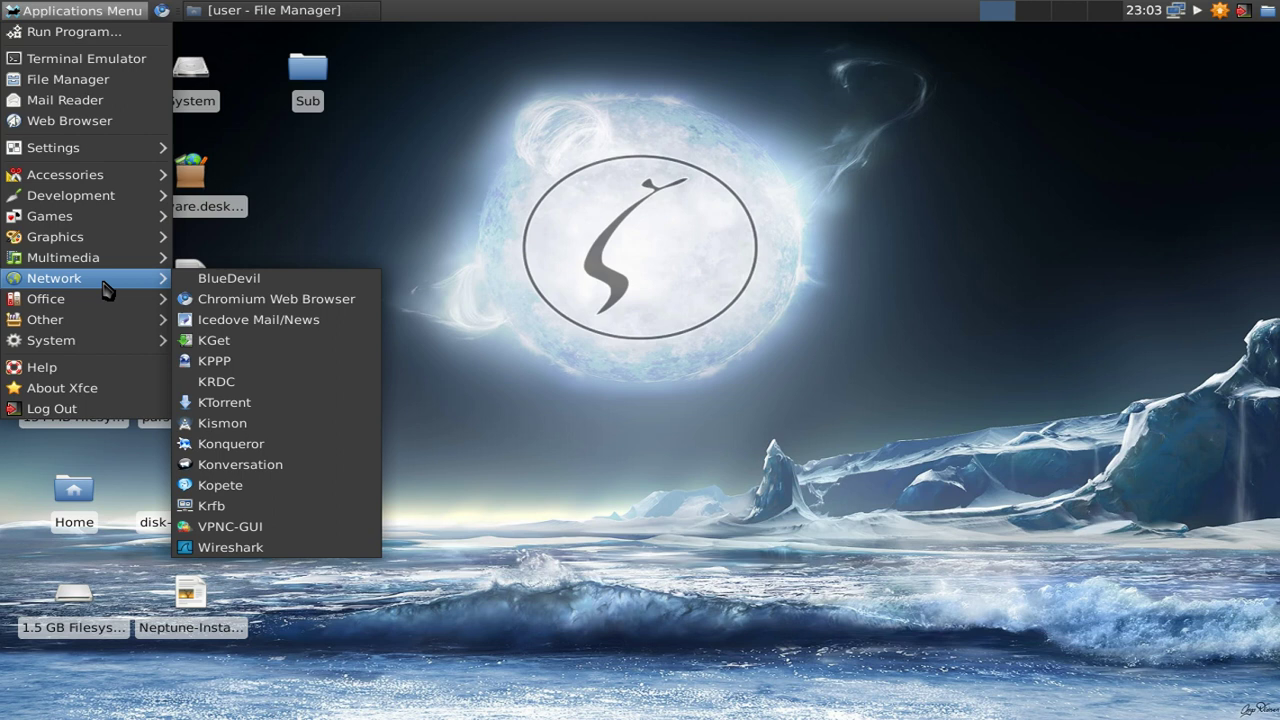
click(110, 388)
drag(286, 57, 712, 221)
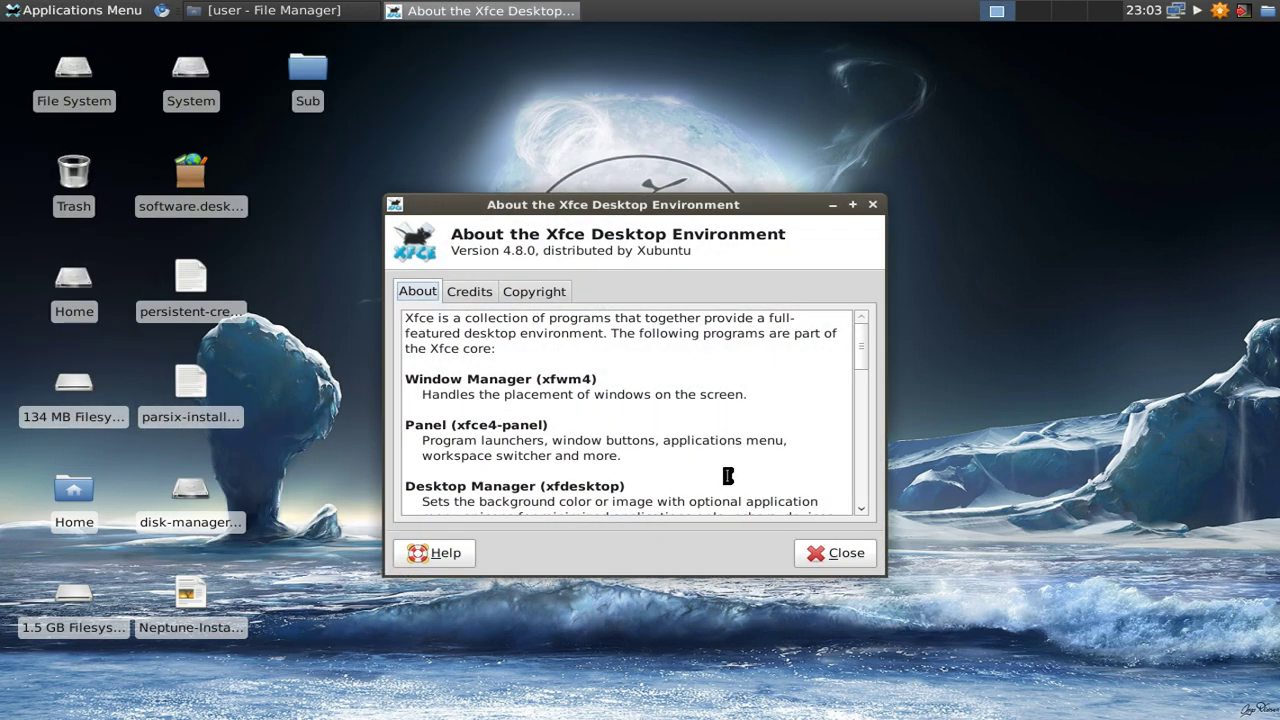